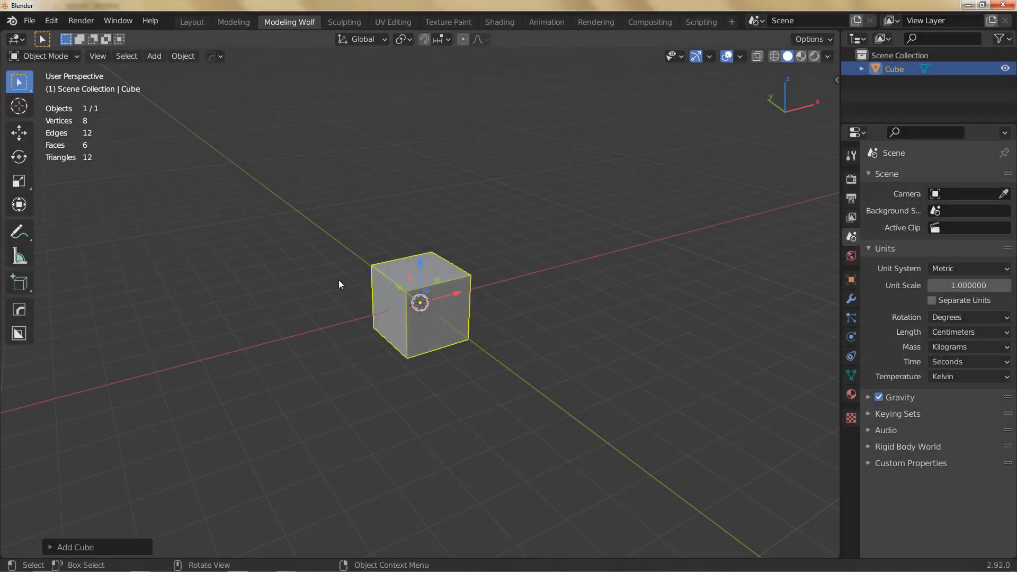
Step: Open the preferences window, place it over the middle of the viewport, and turn off Auto-Save Preferences
{"action": "left_click", "coordinate": [52, 21]}
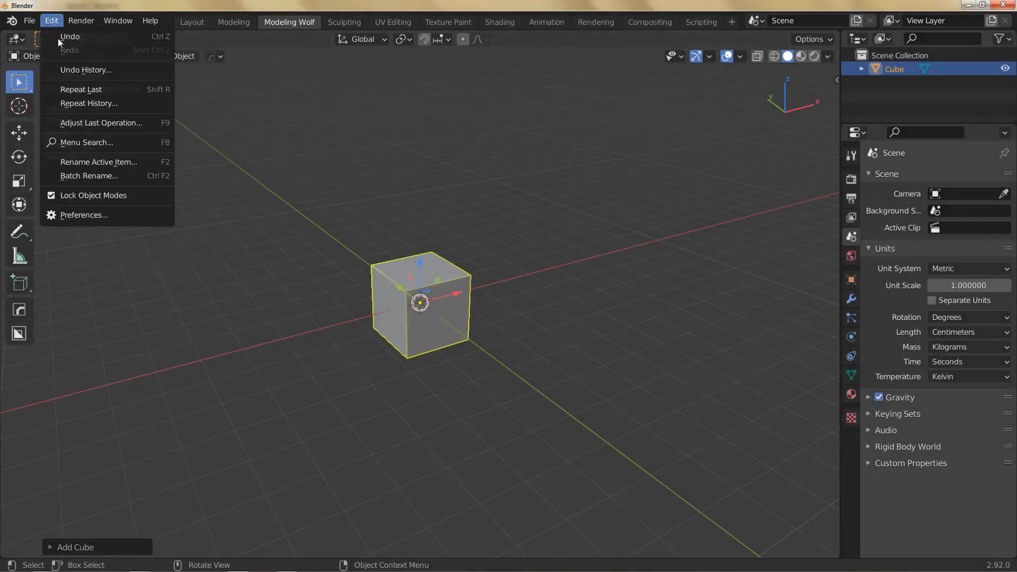
{"action": "left_click", "coordinate": [110, 217]}
{"action": "left_click_drag", "start_coordinate": [256, 49], "coordinate": [545, 97]}
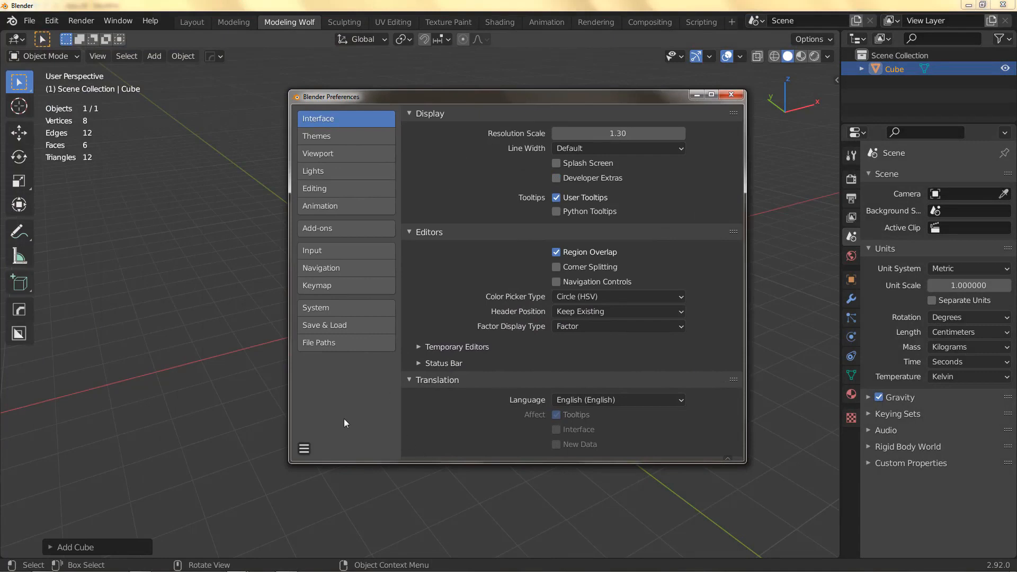
{"action": "left_click", "coordinate": [304, 451]}
{"action": "left_click", "coordinate": [321, 446]}
{"action": "left_click", "coordinate": [309, 450]}
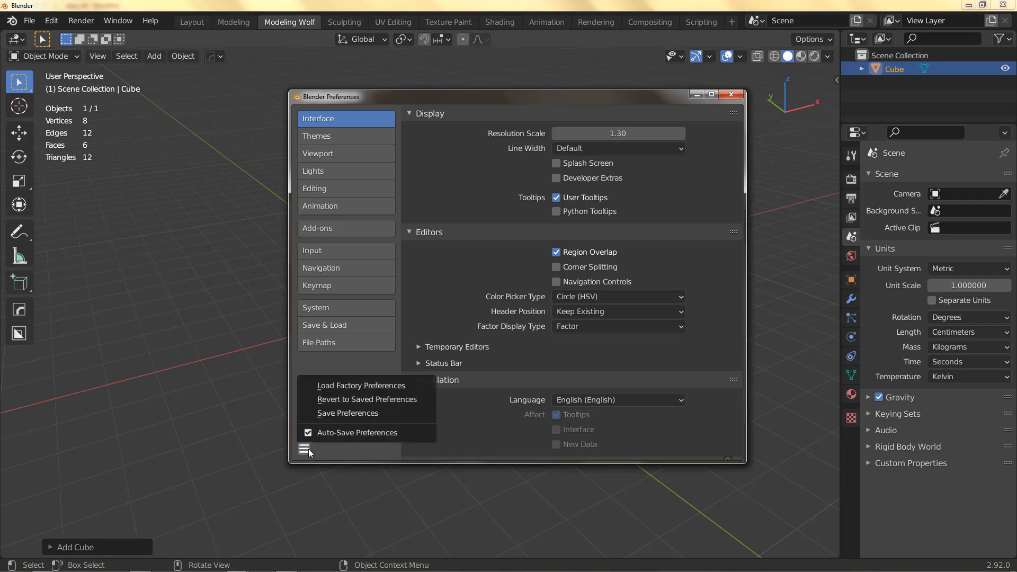
{"action": "left_click", "coordinate": [317, 448]}
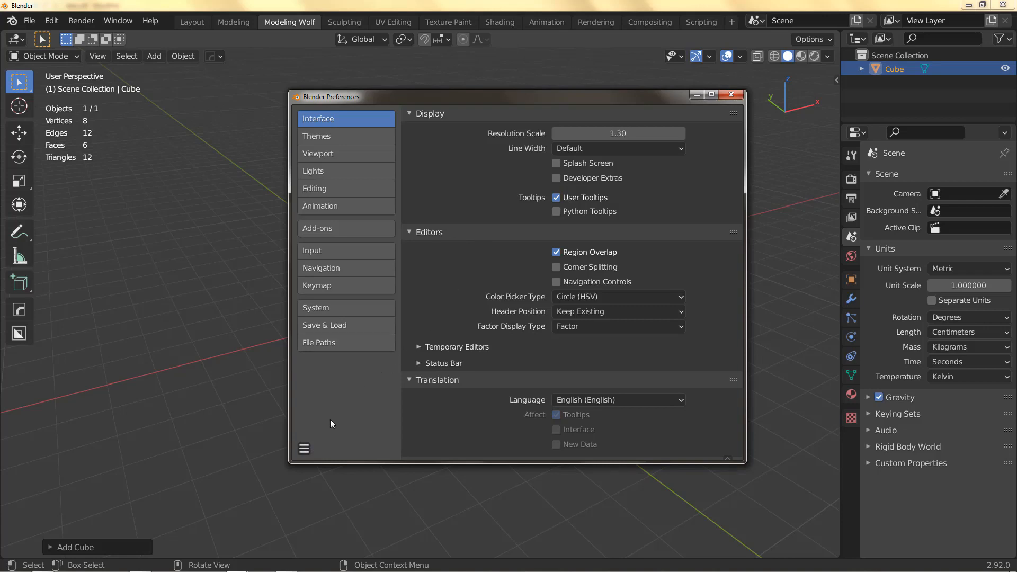
{"action": "left_click", "coordinate": [304, 449]}
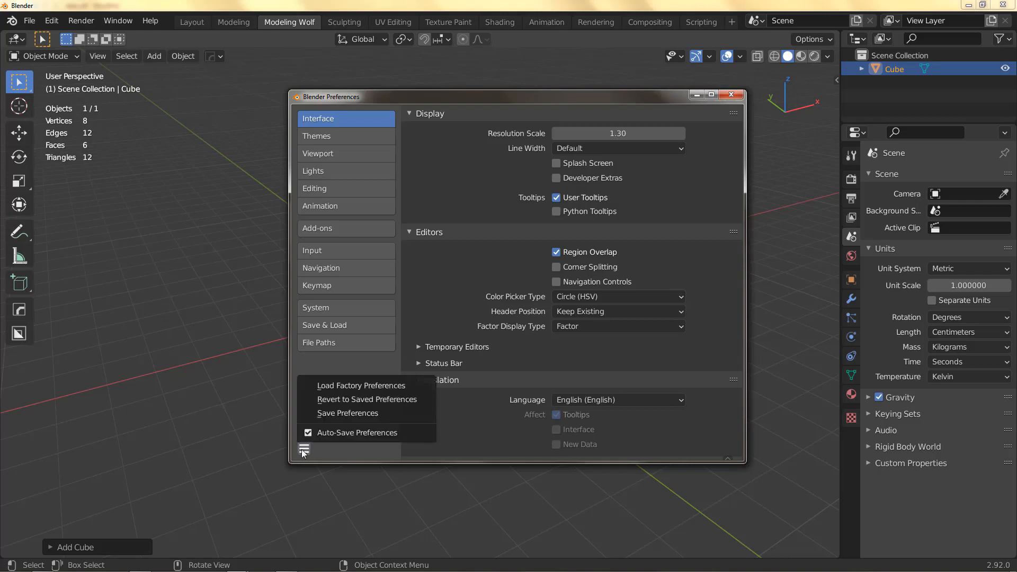
{"action": "left_click", "coordinate": [321, 433]}
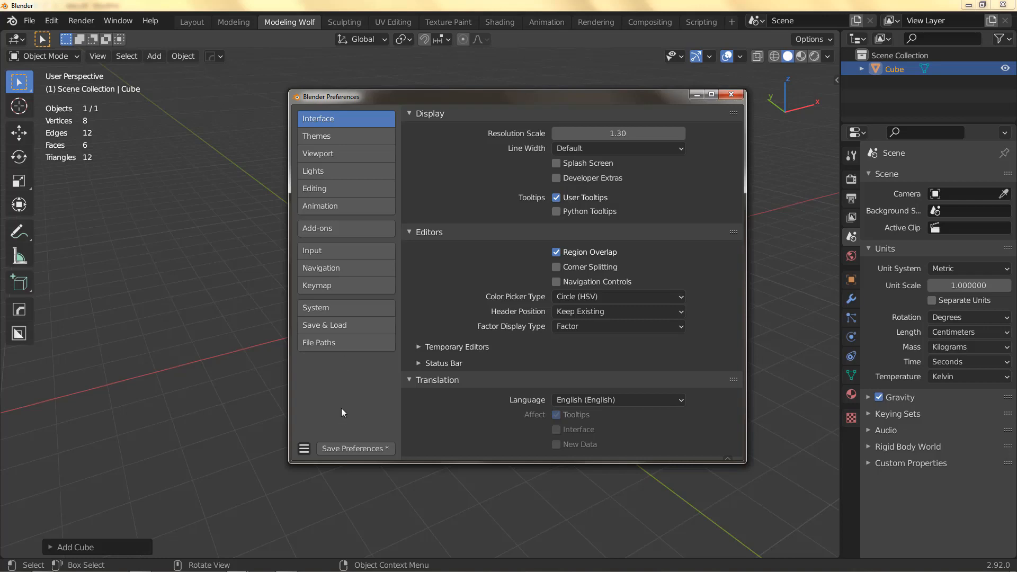
Step: Try the Splash Screen and Developer Extras display options and switch Developer Extras back off
{"action": "left_click", "coordinate": [558, 164]}
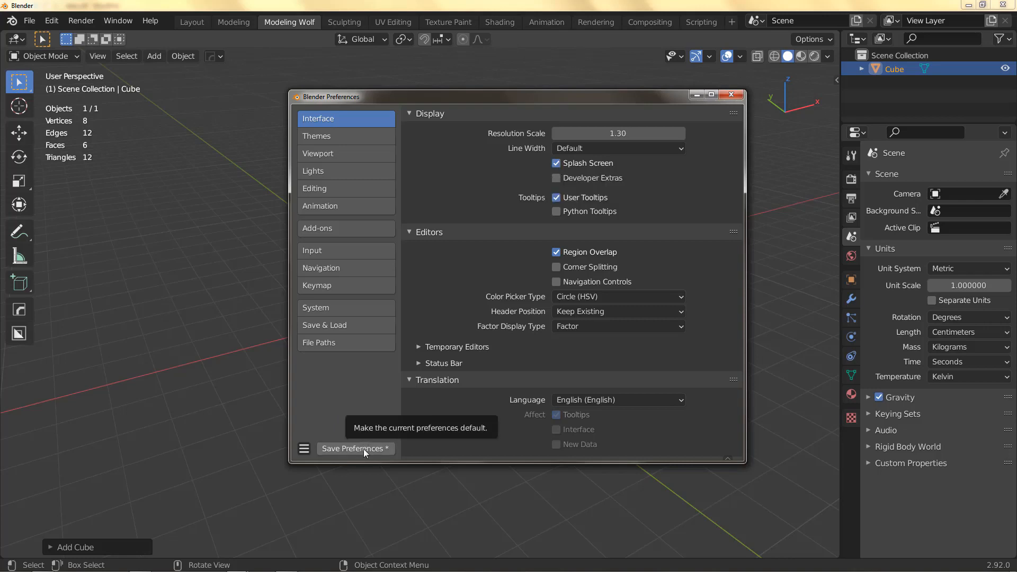
{"action": "left_click", "coordinate": [557, 178]}
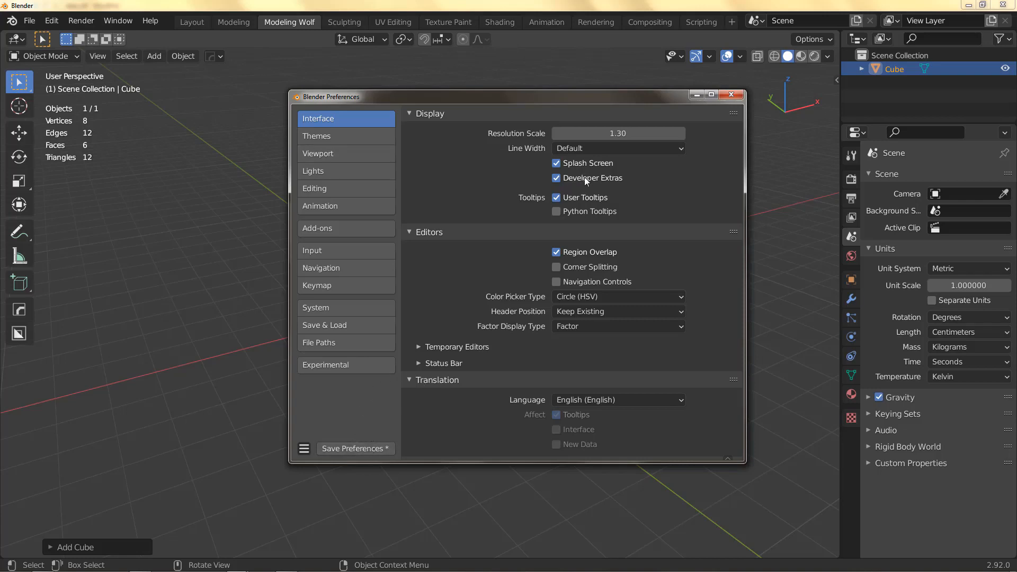
{"action": "left_click", "coordinate": [557, 177]}
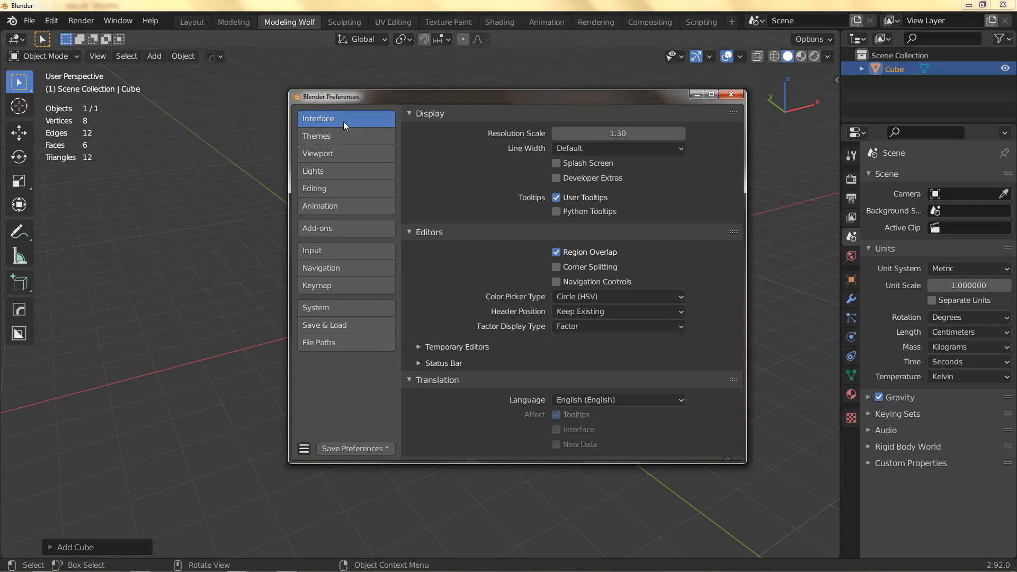
Step: Collapse the Editors and Translation sections of the interface preferences, leaving only Display expanded
{"action": "left_click", "coordinate": [411, 114]}
{"action": "left_click", "coordinate": [410, 130]}
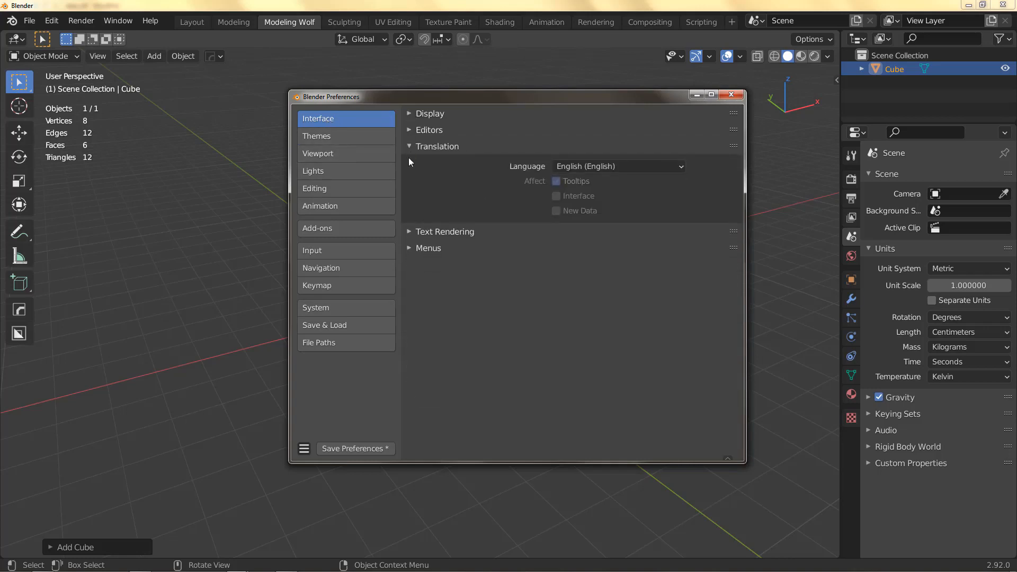
{"action": "left_click", "coordinate": [411, 147]}
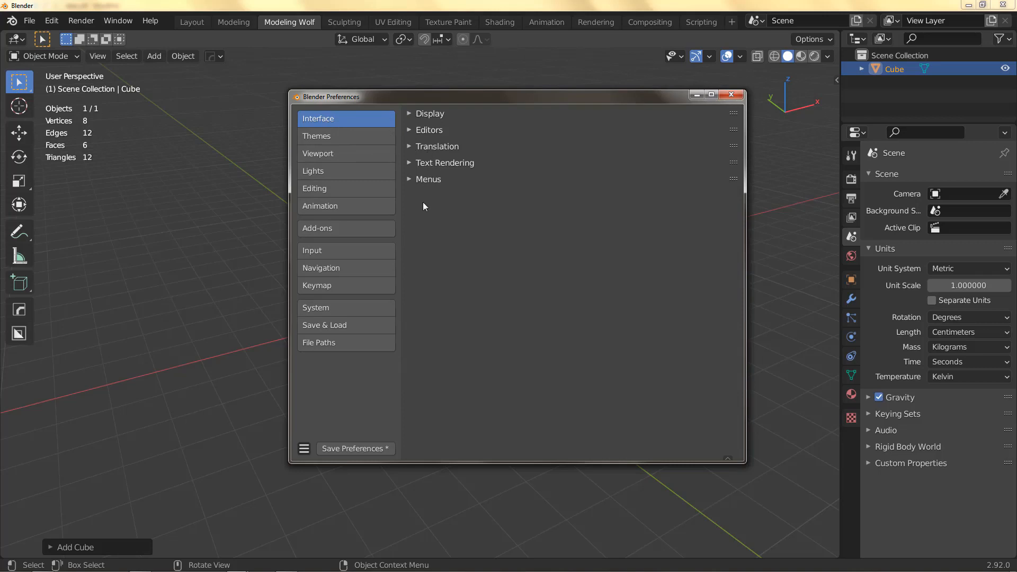
{"action": "left_click", "coordinate": [409, 113]}
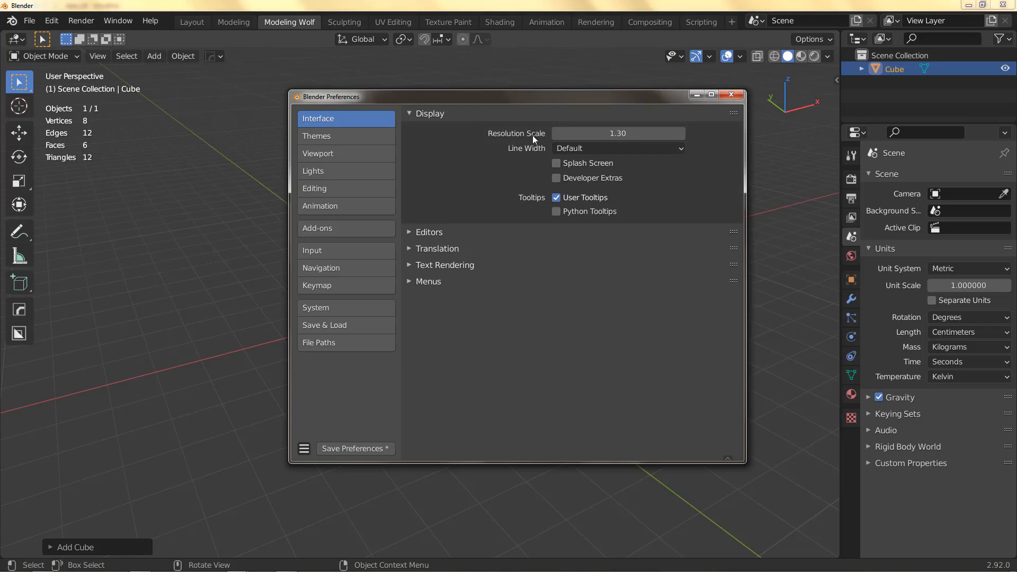
Step: Try a Resolution Scale of 1 for the interface and set it back to 1.3
{"action": "left_click", "coordinate": [609, 133]}
{"action": "type", "text": "1"}
{"action": "key", "text": "Return"}
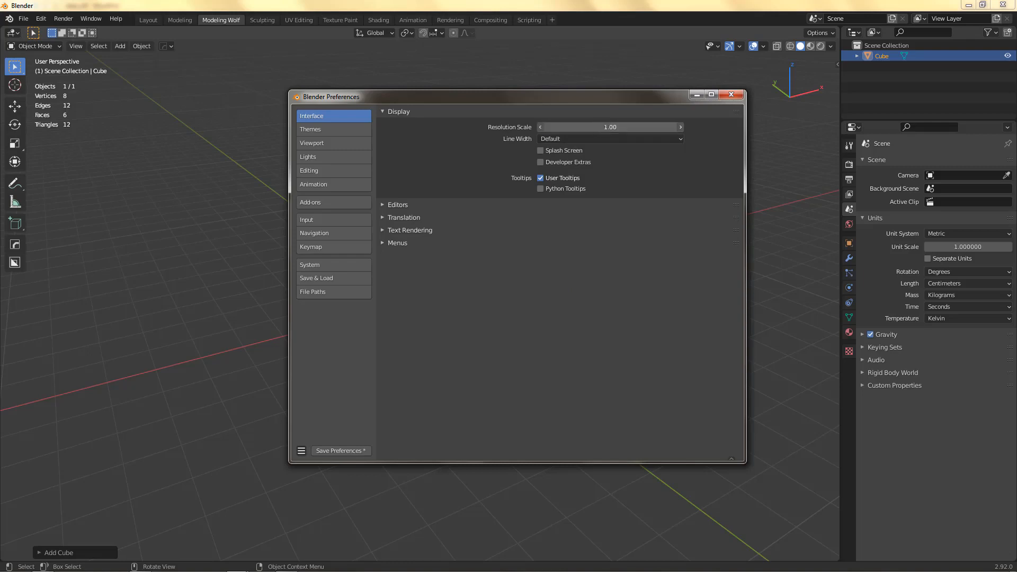
{"action": "left_click", "coordinate": [610, 127]}
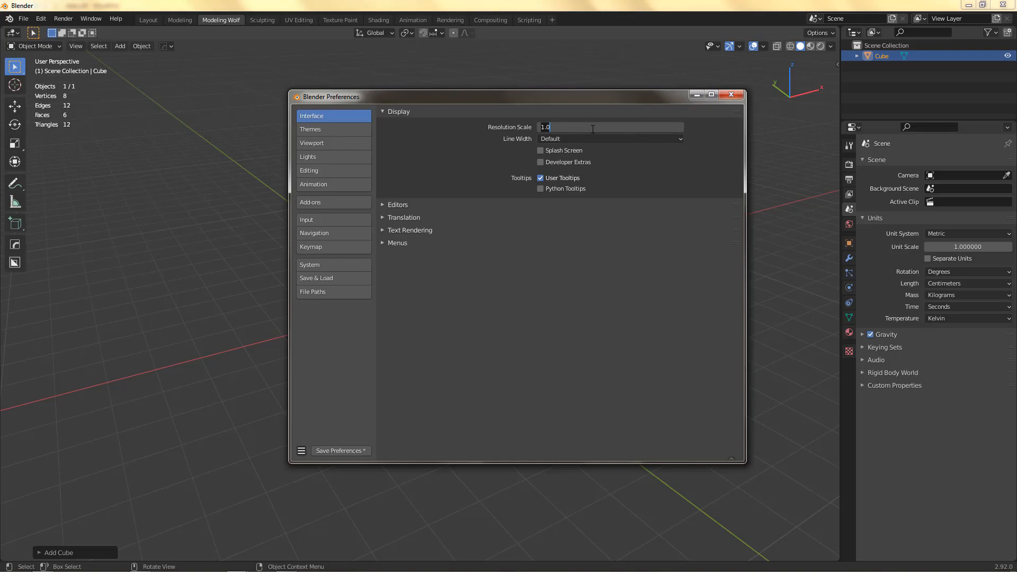
{"action": "type", "text": "1.3"}
{"action": "key", "text": "Return"}
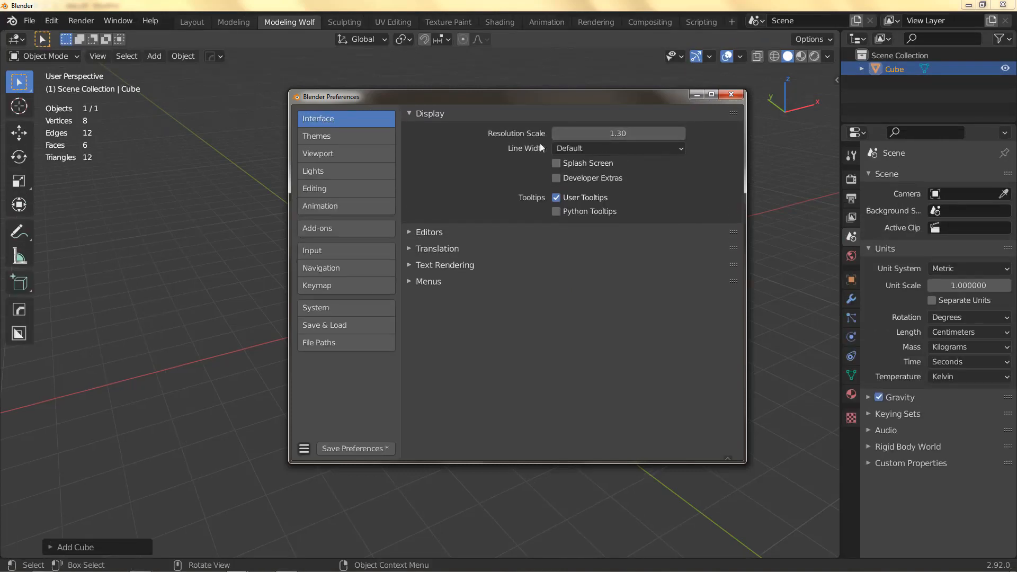
Step: Try Resolution Scale values of 1.31 and 1.69, returning to 1.30 after each
{"action": "left_click", "coordinate": [681, 134]}
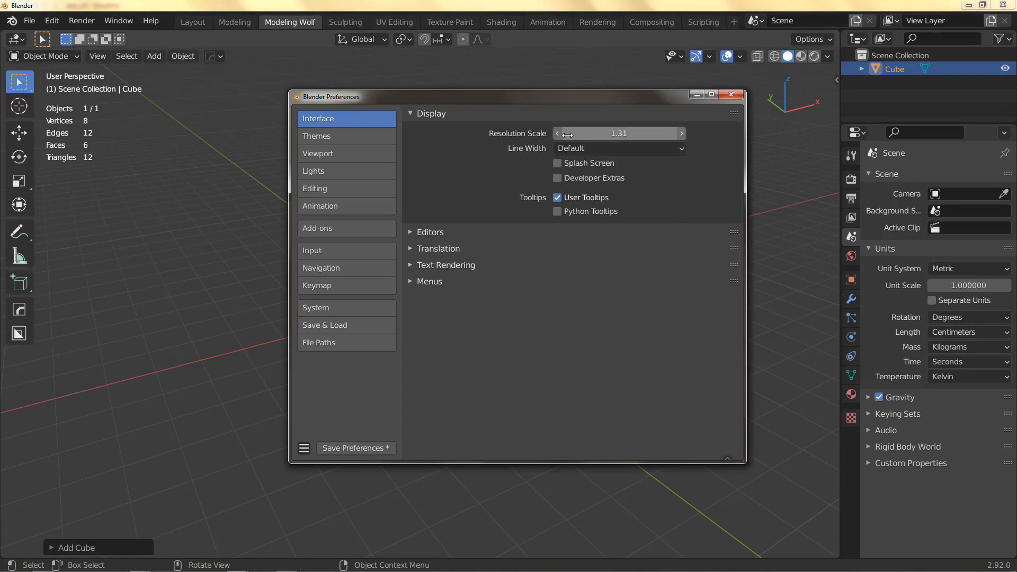
{"action": "left_click", "coordinate": [557, 133]}
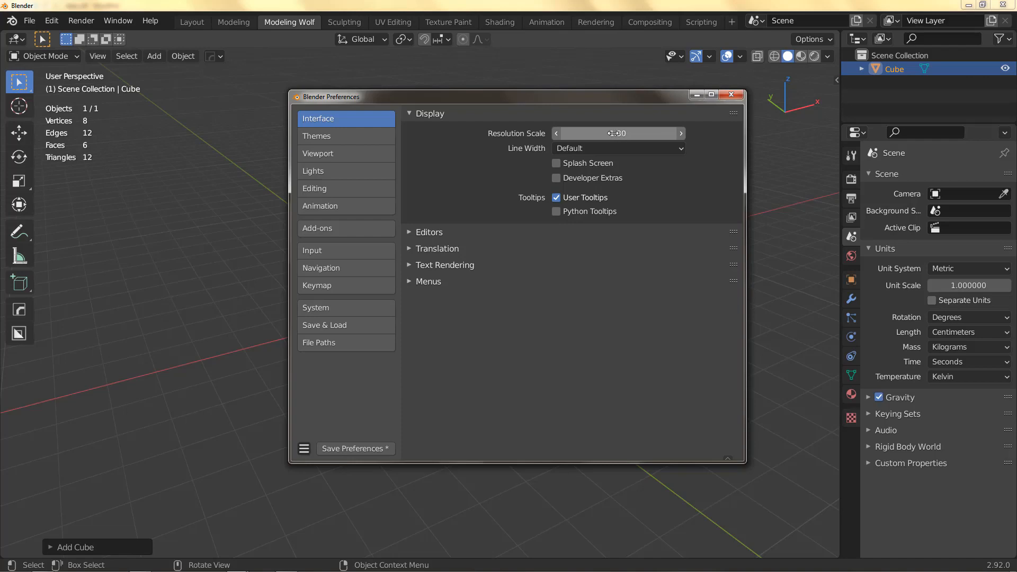
{"action": "left_click_drag", "start_coordinate": [614, 133], "coordinate": [662, 133]}
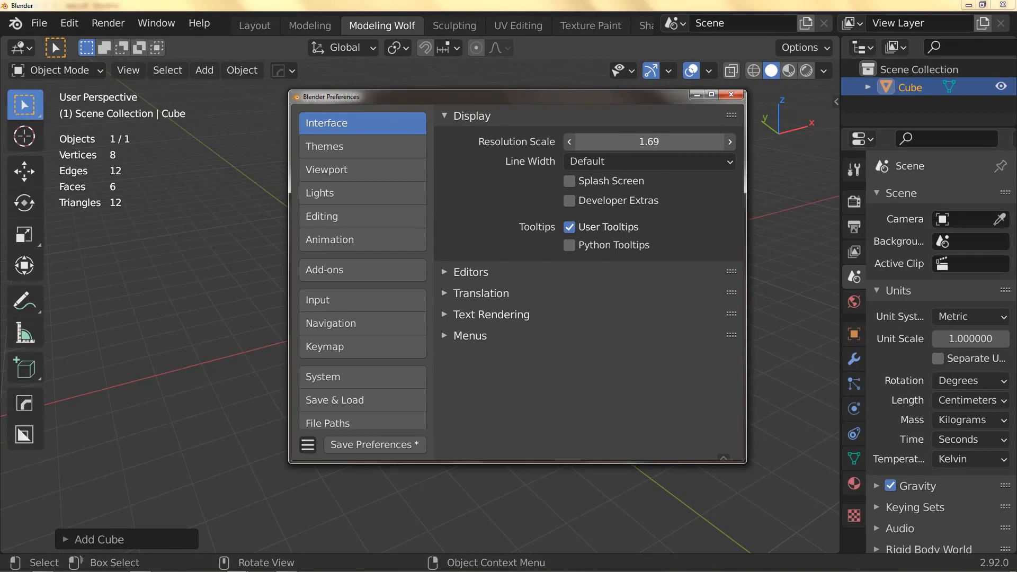
{"action": "left_click_drag", "start_coordinate": [662, 133], "coordinate": [612, 133]}
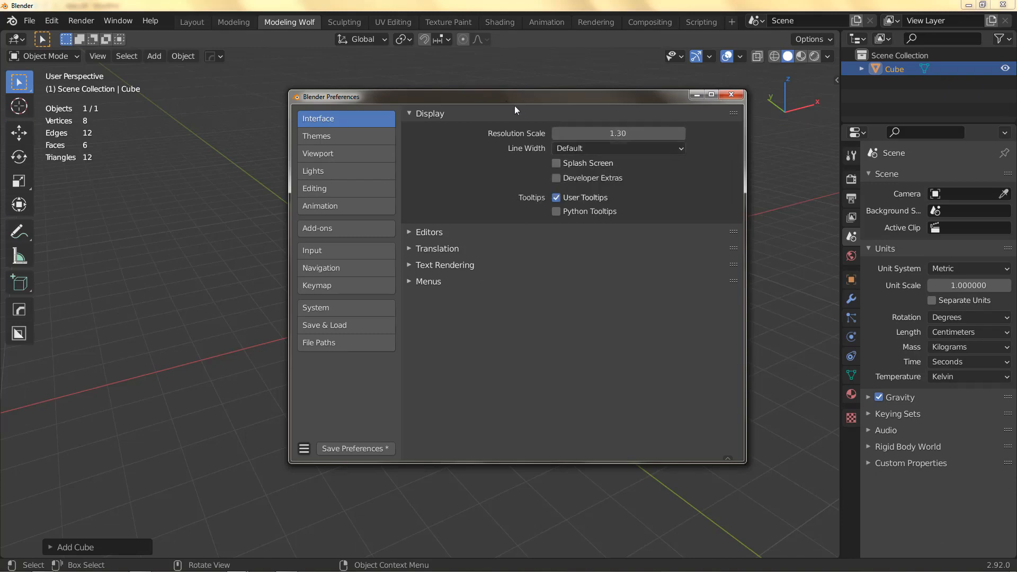
Step: Move the preferences window clear of the cube and try the Thin and Thick settings for Line Width
{"action": "left_click_drag", "start_coordinate": [514, 98], "coordinate": [728, 108]}
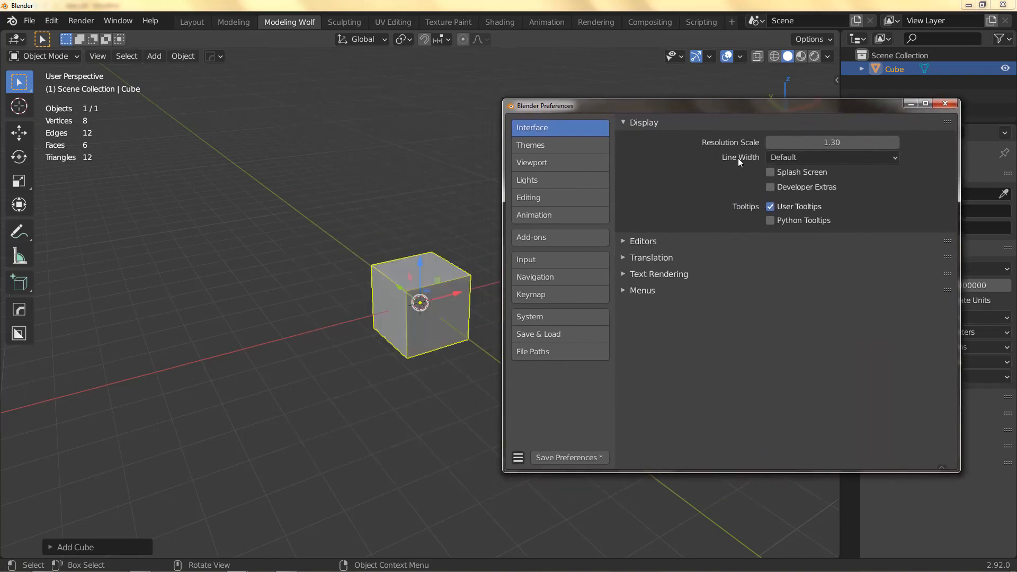
{"action": "left_click", "coordinate": [788, 157]}
{"action": "left_click", "coordinate": [793, 171]}
{"action": "left_click", "coordinate": [789, 157]}
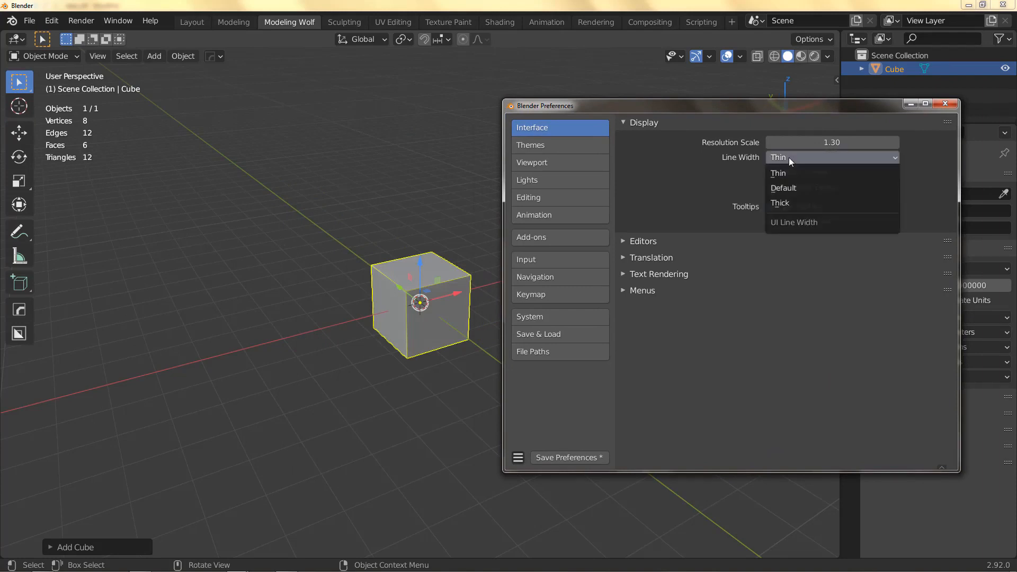
{"action": "left_click", "coordinate": [794, 199]}
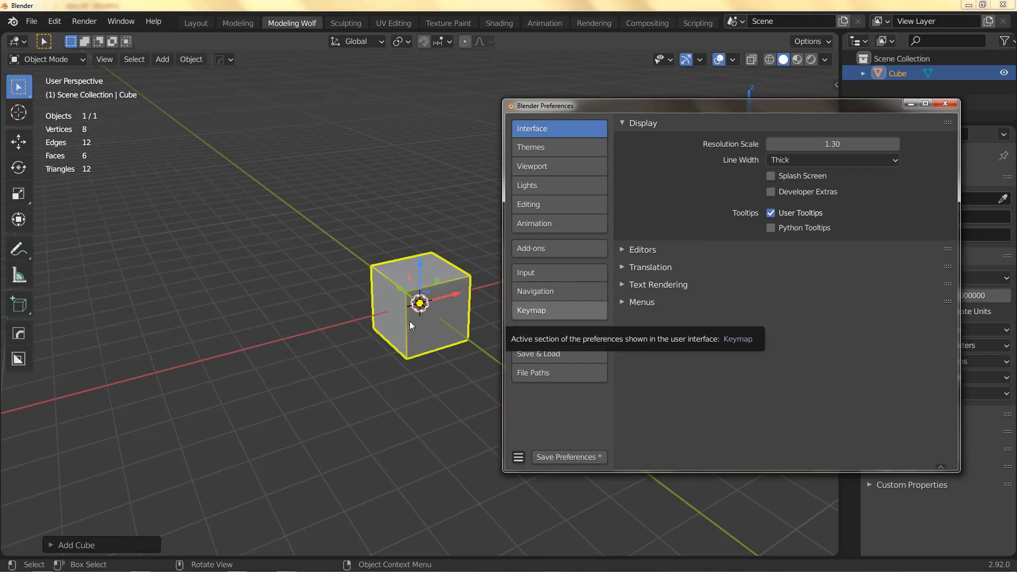
Step: Put the cube in Edit Mode with edge selection and select one vertical edge beside its front face
{"action": "left_click", "coordinate": [79, 62]}
{"action": "left_click", "coordinate": [60, 91]}
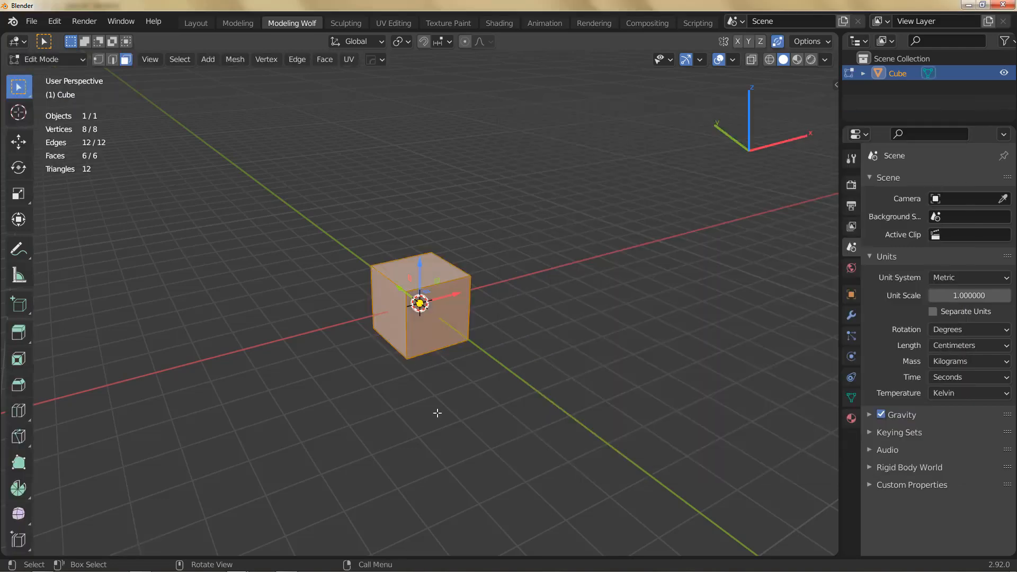
{"action": "left_click", "coordinate": [112, 59]}
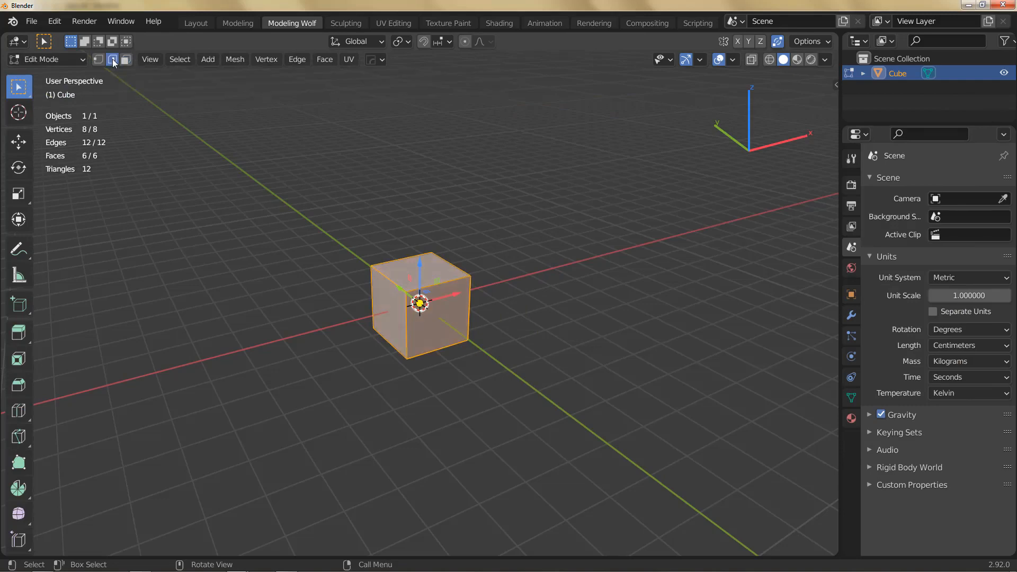
{"action": "left_click", "coordinate": [477, 323]}
{"action": "scroll", "coordinate": [424, 300], "scroll_direction": "up", "scroll_amount": 3}
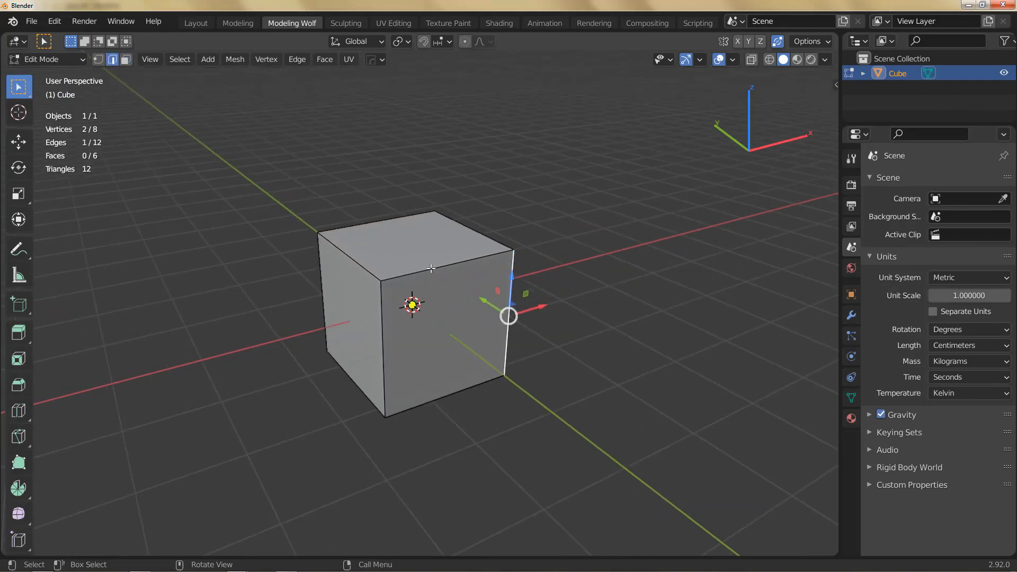
{"action": "scroll", "coordinate": [430, 271], "scroll_direction": "down", "scroll_amount": 2}
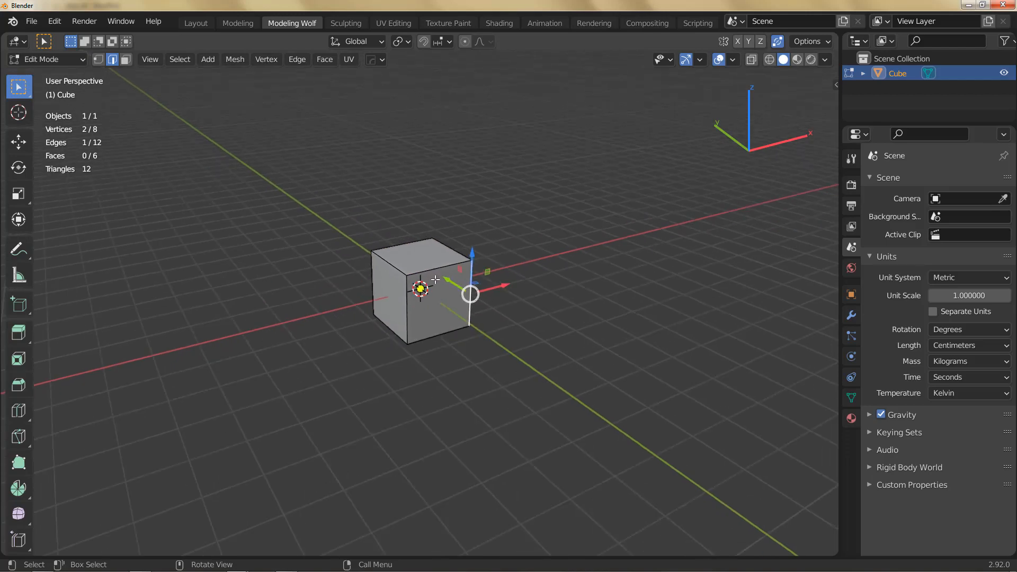
Step: Bring the preferences window back and set the interface Line Width to Default
{"action": "key", "text": "ctrl+comma"}
{"action": "left_click", "coordinate": [788, 159]}
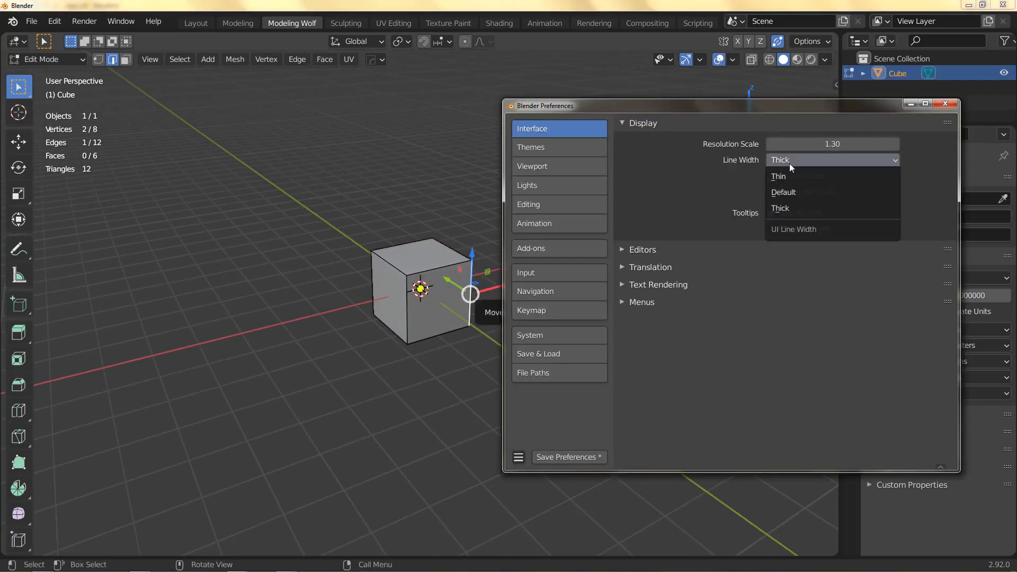
{"action": "left_click", "coordinate": [788, 192]}
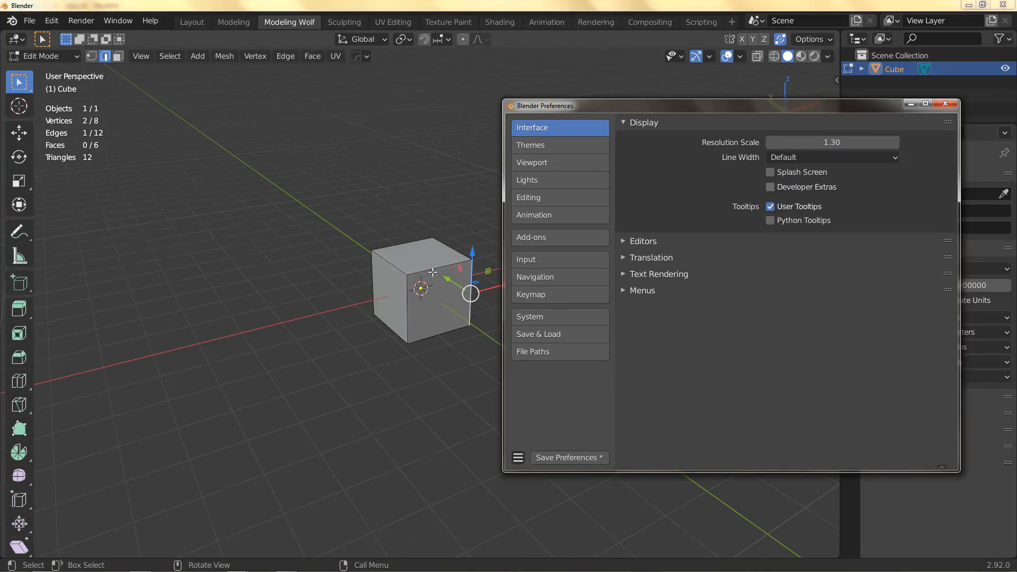
Step: Compare the Thick Line Width on the cube once more, return it to Default, and recentre the preferences window
{"action": "left_click", "coordinate": [787, 158]}
{"action": "left_click", "coordinate": [783, 202]}
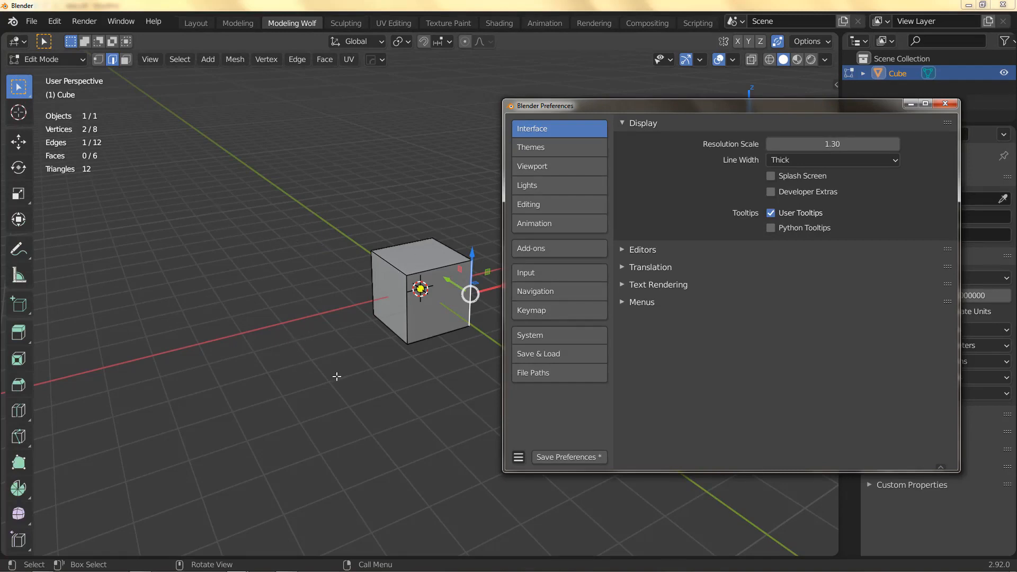
{"action": "left_click", "coordinate": [784, 161]}
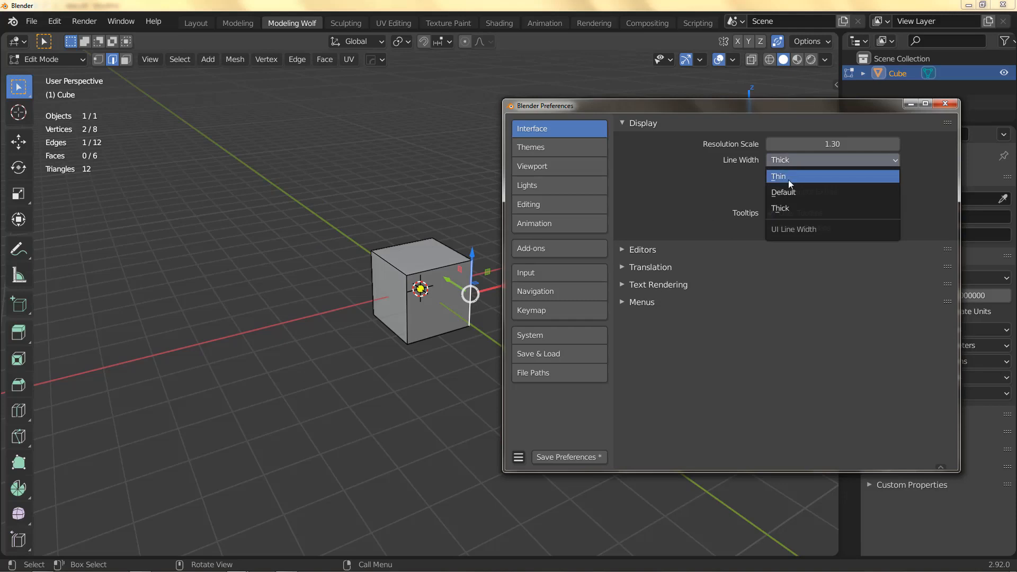
{"action": "left_click", "coordinate": [788, 193]}
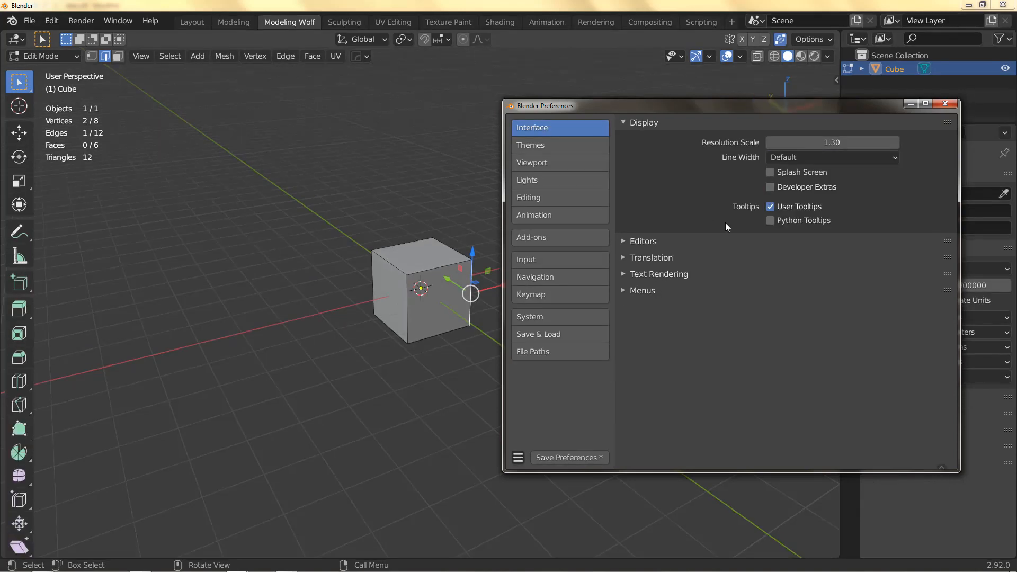
{"action": "left_click_drag", "start_coordinate": [717, 105], "coordinate": [570, 115]}
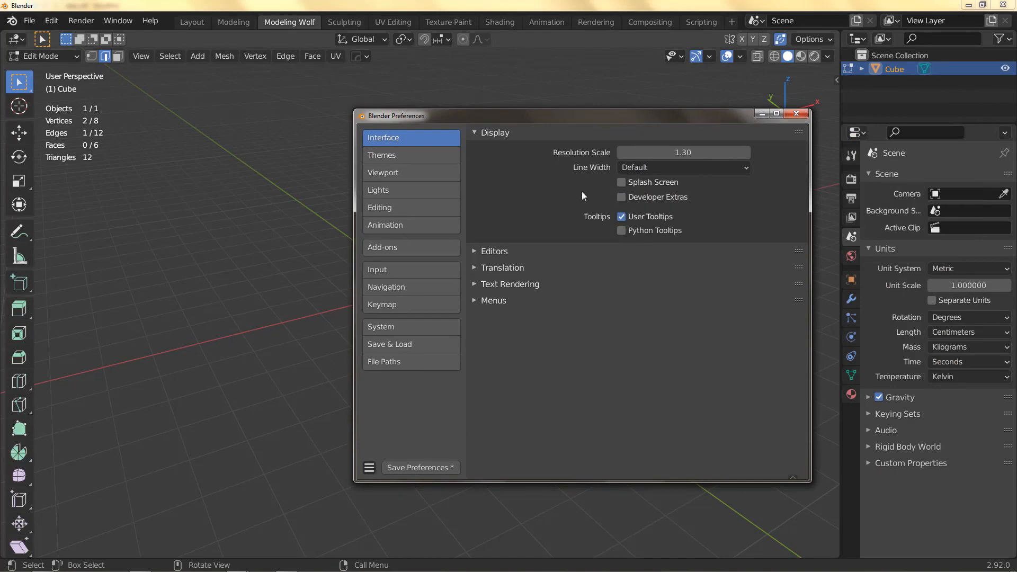
Step: Show the splash screen on demand and dismiss it
{"action": "left_click", "coordinate": [12, 23]}
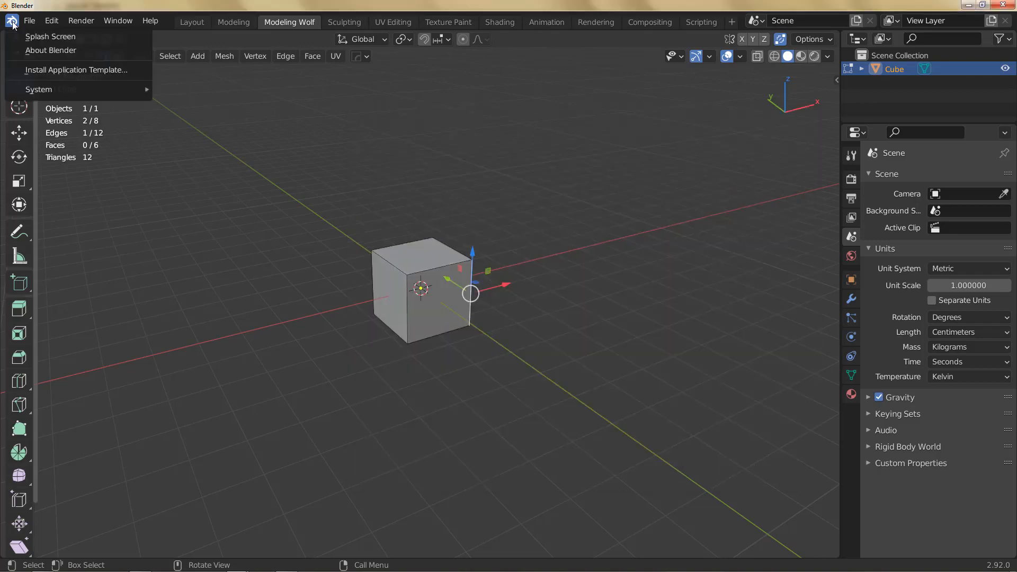
{"action": "left_click", "coordinate": [52, 35]}
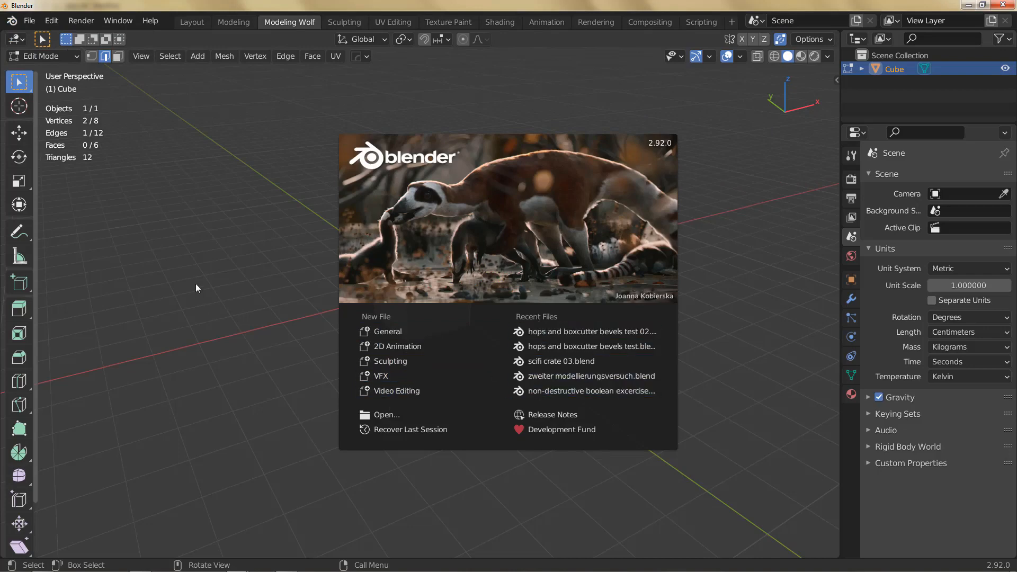
{"action": "left_click", "coordinate": [167, 217]}
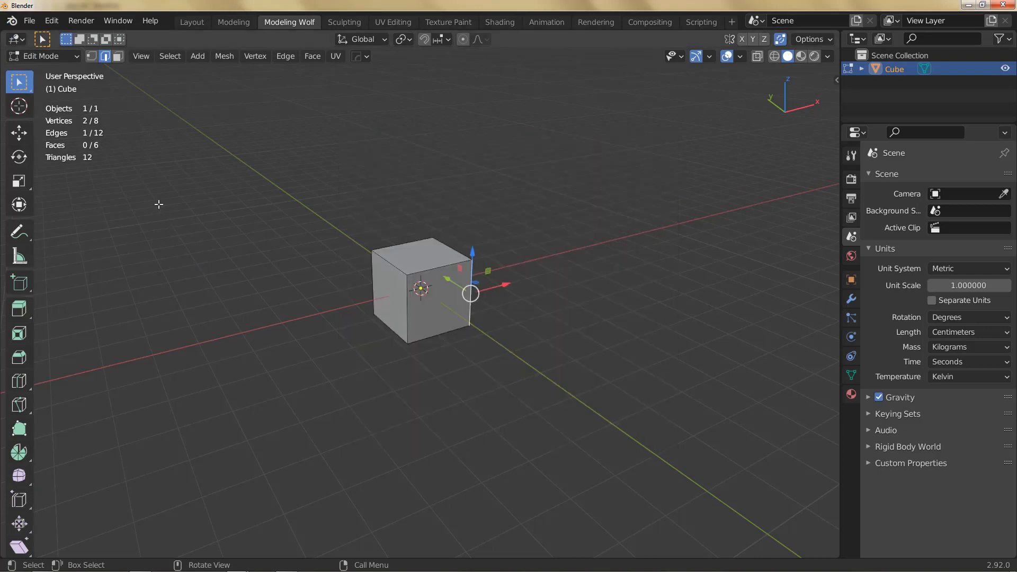
Step: Reopen the preferences window and return the cube to Object Mode
{"action": "key", "text": "ctrl+comma"}
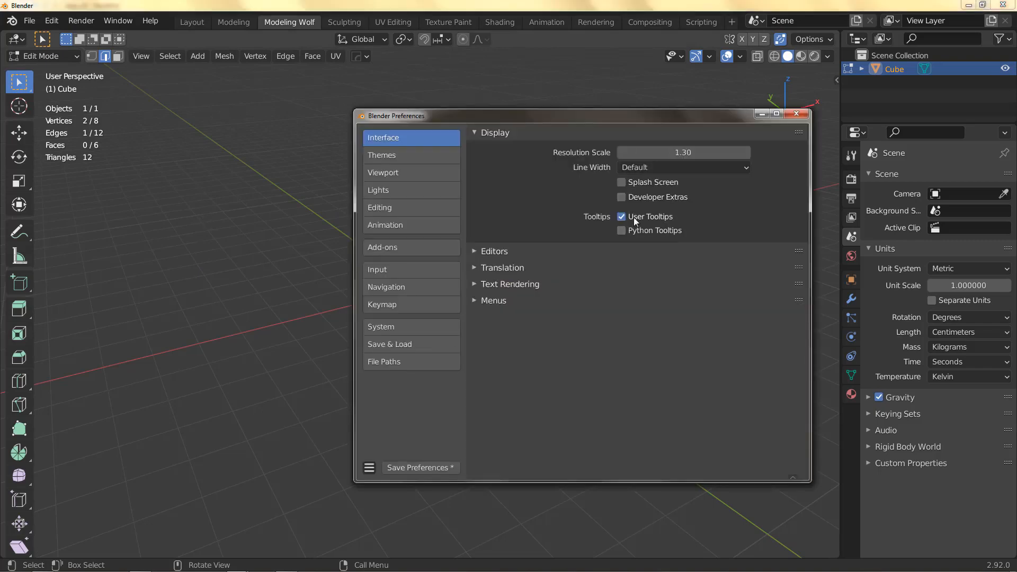
{"action": "left_click", "coordinate": [76, 56]}
{"action": "left_click", "coordinate": [70, 72]}
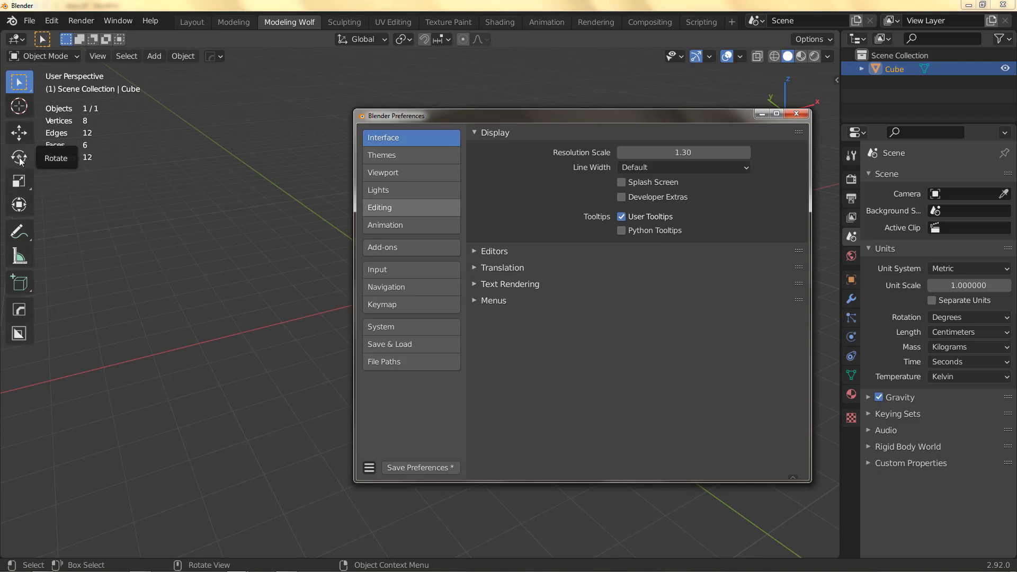
Step: Collapse the Display settings, enable Corner Splitting in the Editors settings and put the preferences window away
{"action": "left_click", "coordinate": [475, 133]}
{"action": "left_click", "coordinate": [473, 149]}
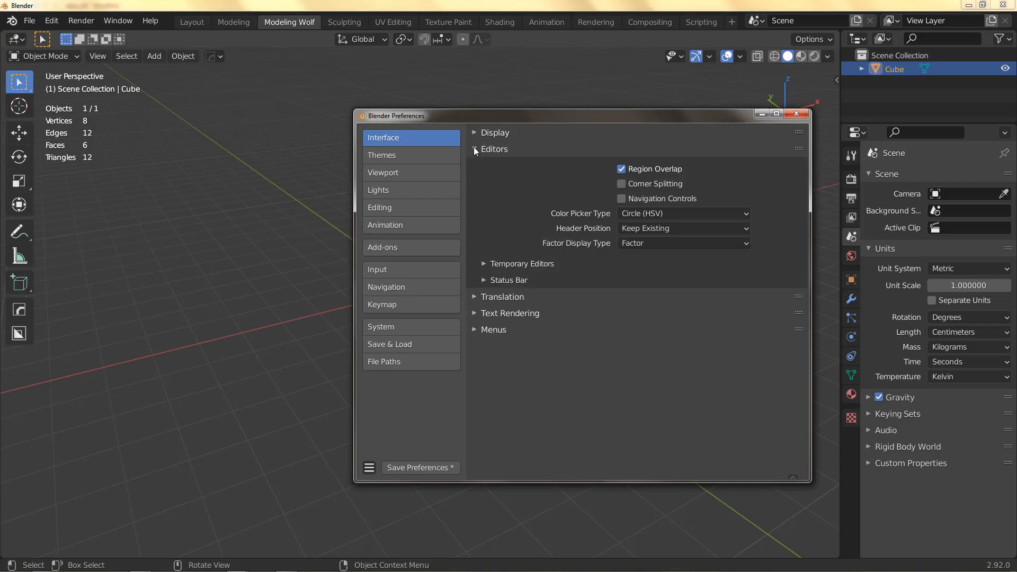
{"action": "left_click", "coordinate": [621, 184]}
{"action": "left_click", "coordinate": [790, 113]}
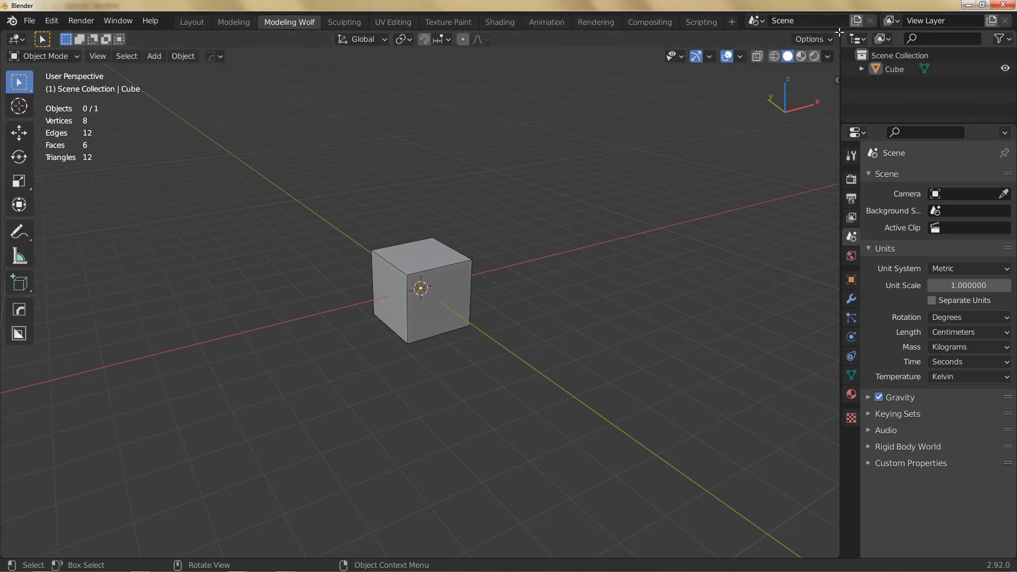
Step: Split the 3D viewport into two side-by-side areas from its corner and join them back into one
{"action": "left_click_drag", "start_coordinate": [840, 32], "coordinate": [446, 77]}
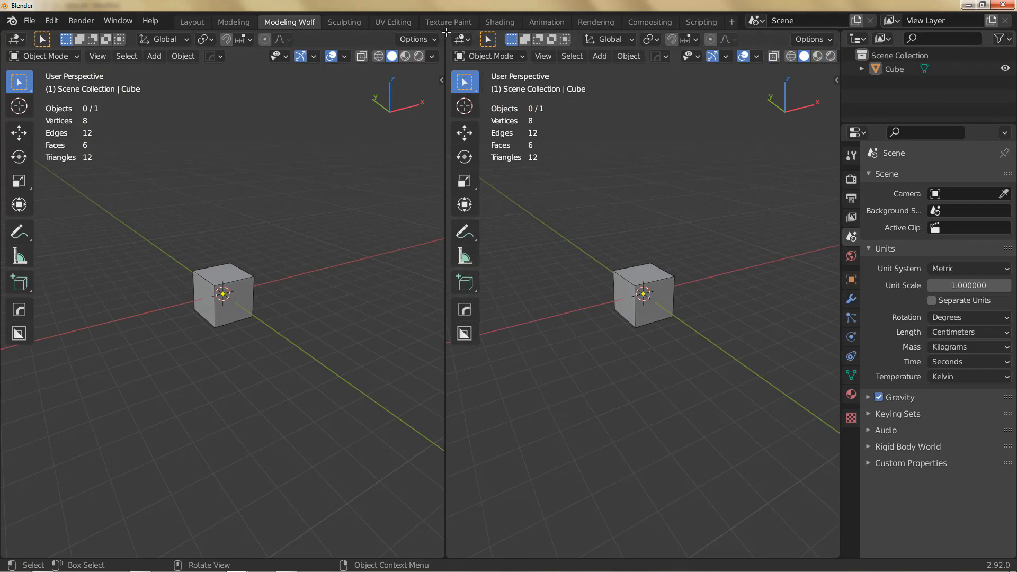
{"action": "left_click_drag", "start_coordinate": [447, 33], "coordinate": [473, 123]}
{"action": "left_click_drag", "start_coordinate": [444, 33], "coordinate": [533, 95]}
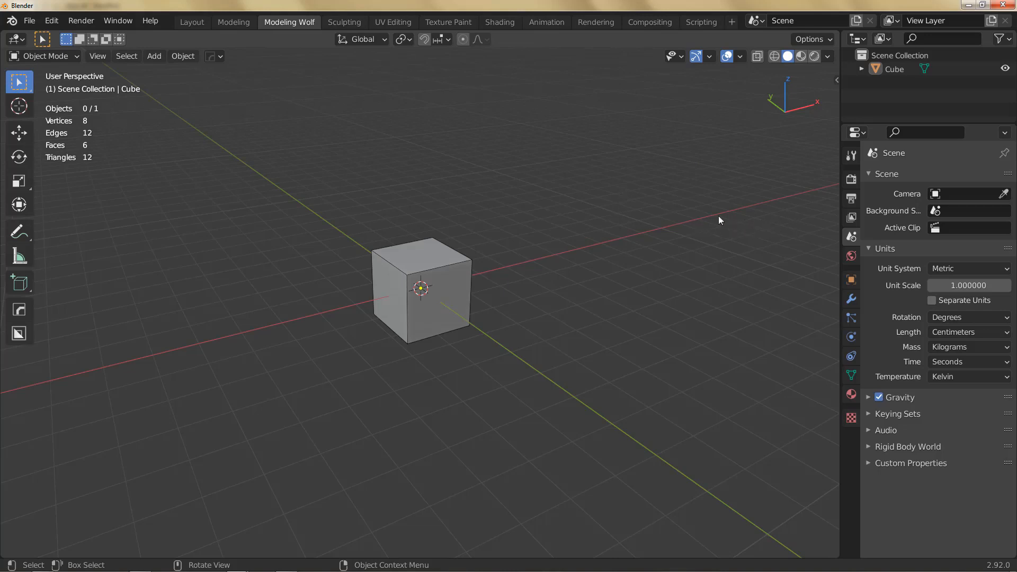
Step: Split the 3D viewport vertically near its middle, and split the half next to the Properties editor horizontally
{"action": "right_click", "coordinate": [840, 218]}
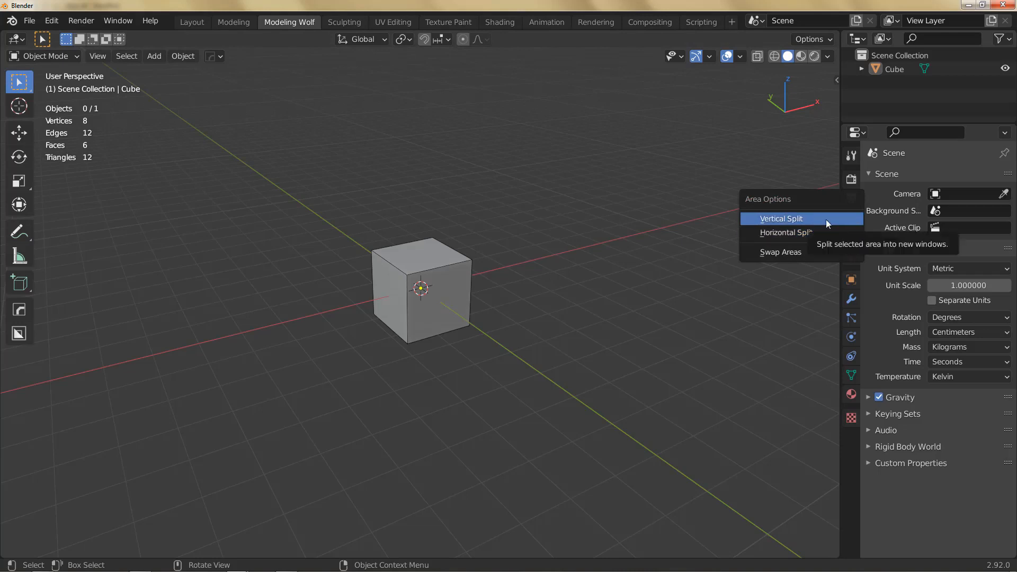
{"action": "left_click", "coordinate": [826, 220]}
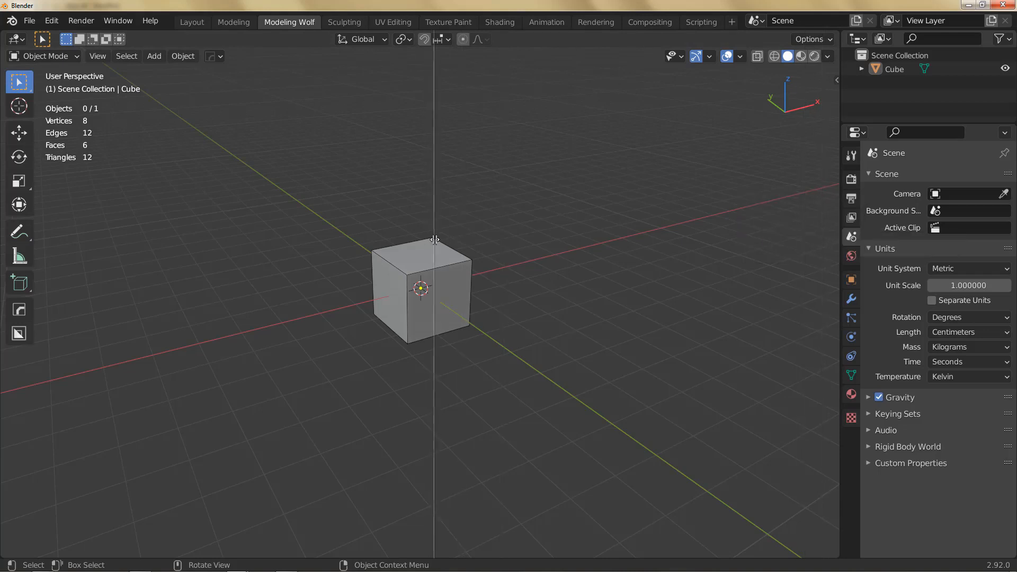
{"action": "left_click", "coordinate": [434, 240]}
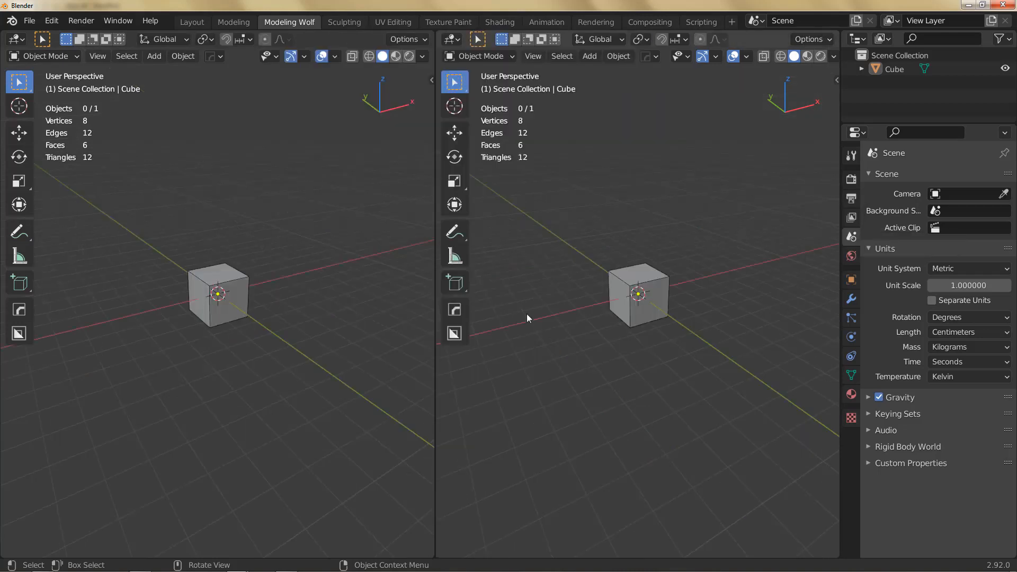
{"action": "right_click", "coordinate": [840, 231]}
{"action": "left_click", "coordinate": [787, 246]}
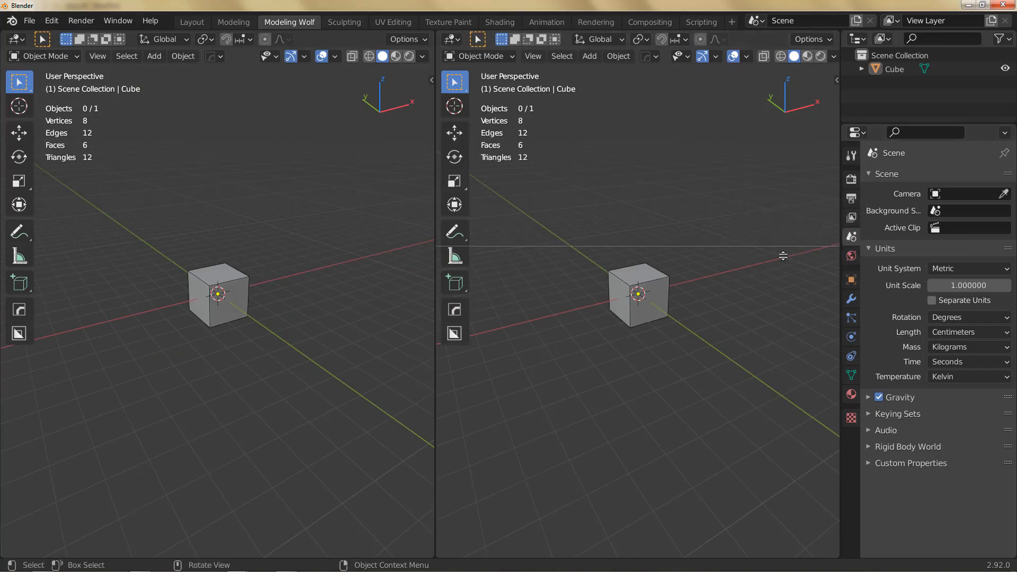
{"action": "left_click", "coordinate": [763, 279]}
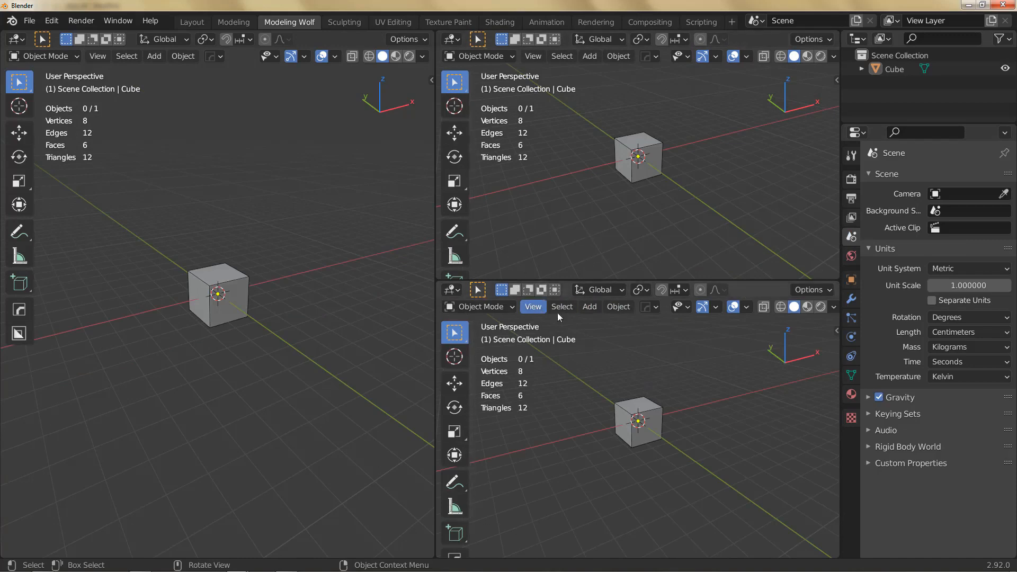
Step: Join the two stacked viewports and merge the remaining side-by-side pair into a single 3D viewport
{"action": "right_click", "coordinate": [602, 280]}
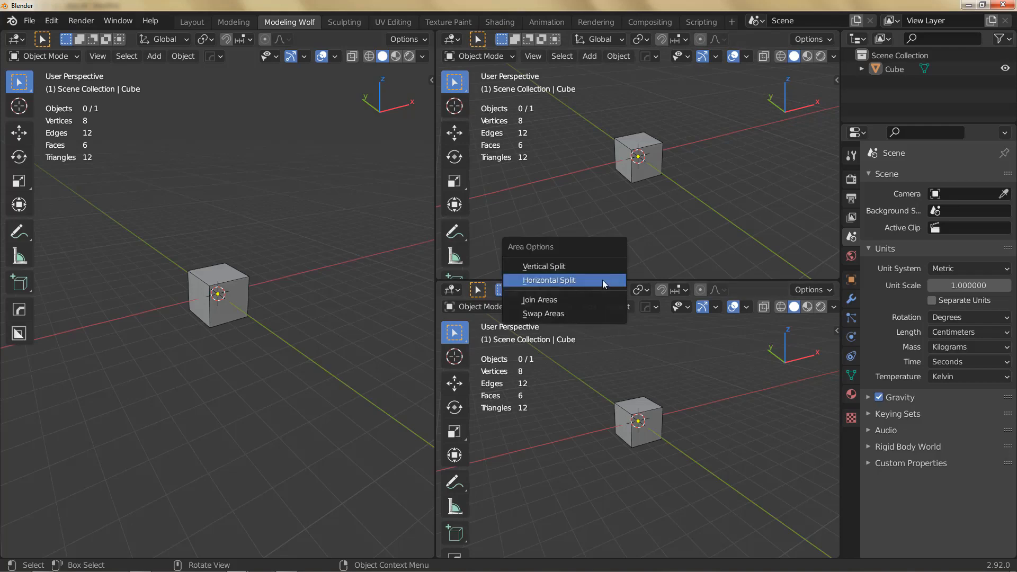
{"action": "left_click", "coordinate": [581, 300]}
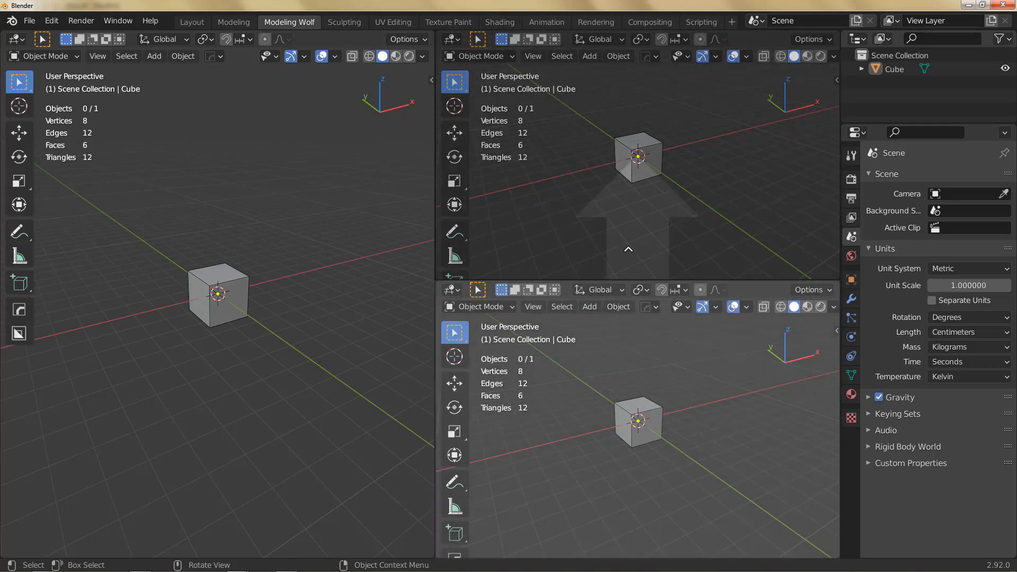
{"action": "left_click", "coordinate": [615, 274]}
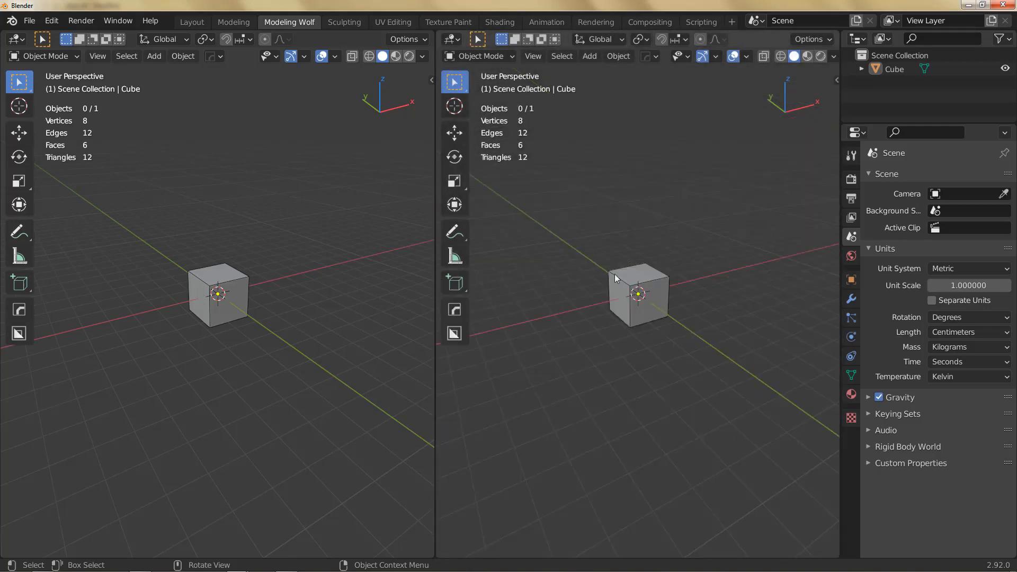
{"action": "right_click", "coordinate": [433, 249]}
{"action": "key", "text": "Escape"}
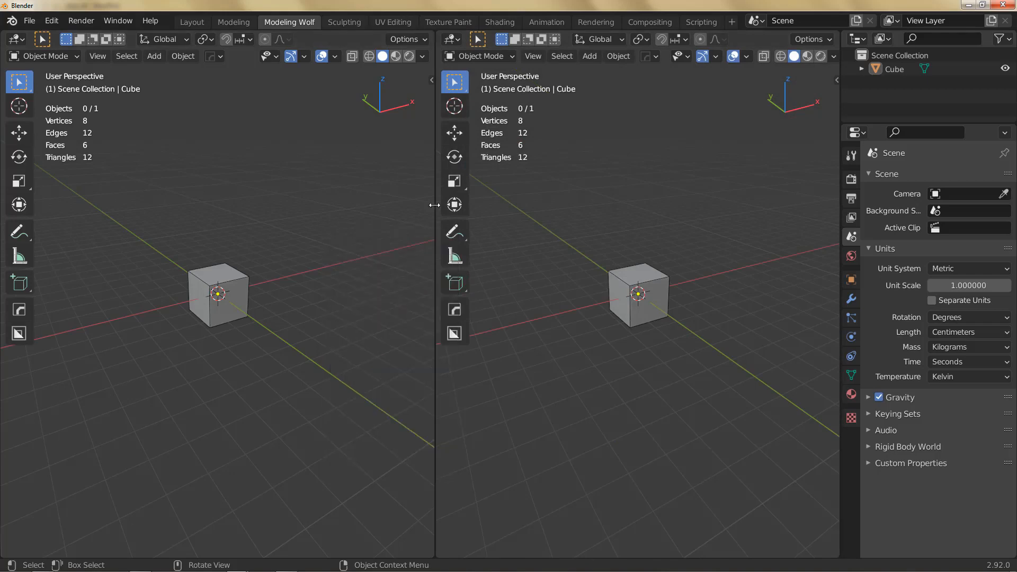
{"action": "right_click", "coordinate": [434, 205]}
{"action": "left_click", "coordinate": [435, 205]}
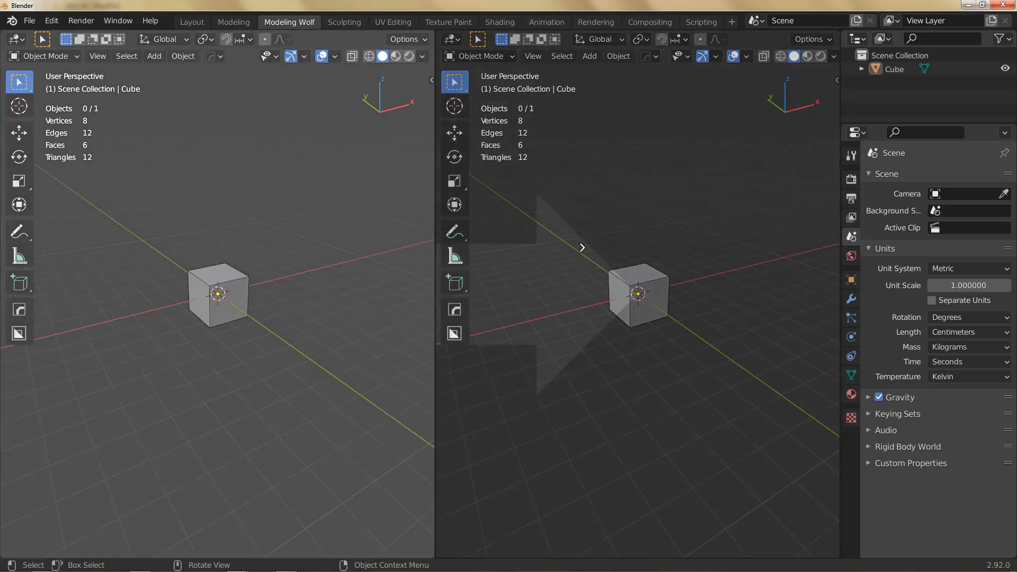
{"action": "left_click", "coordinate": [583, 243]}
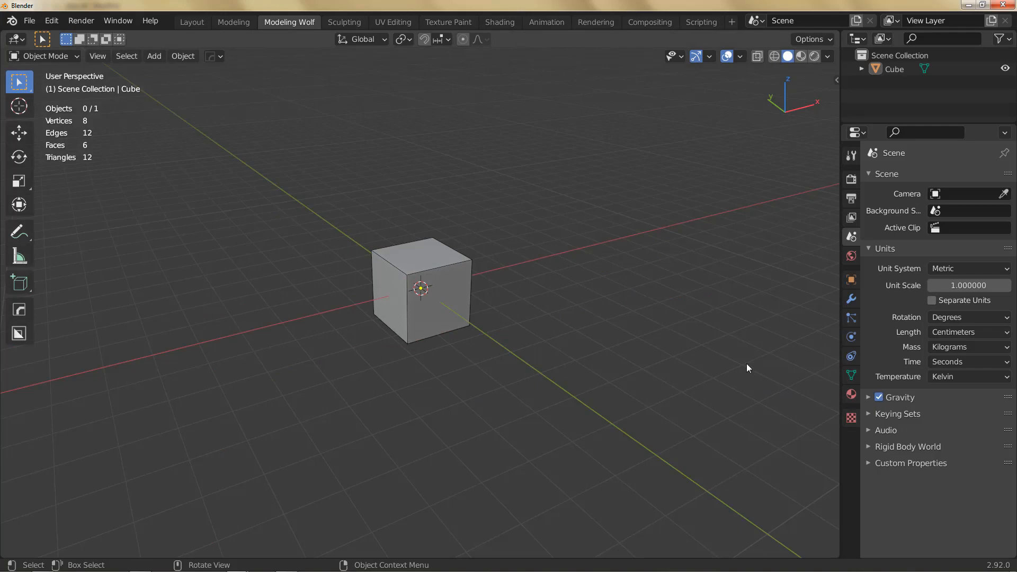
Step: Bring the preferences window back and turn off Corner Splitting
{"action": "key", "text": "alt+Tab"}
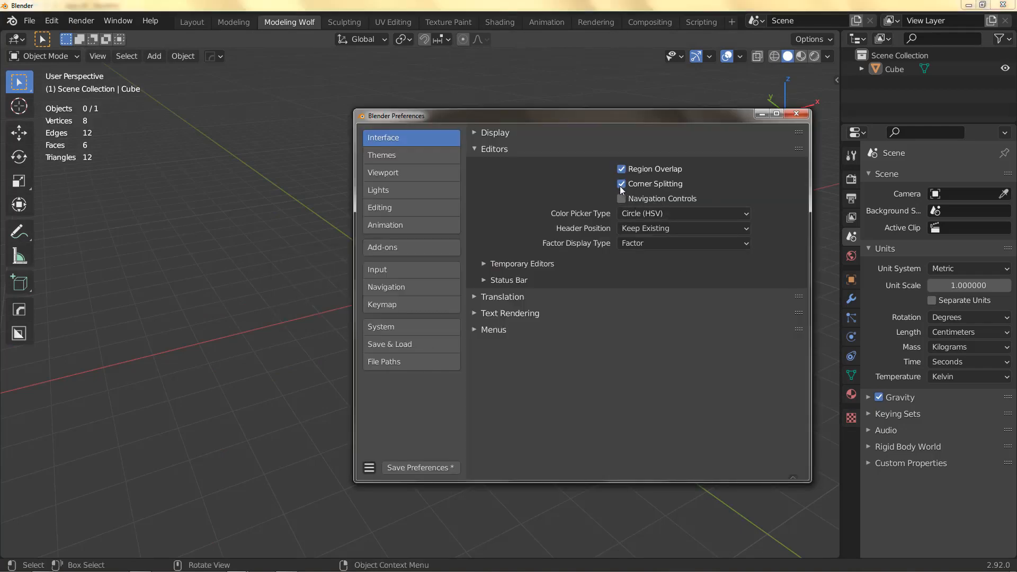
{"action": "left_click", "coordinate": [622, 184]}
Step: Expand the Status Bar settings and show Scene Statistics, System Memory and Video Memory
{"action": "left_click", "coordinate": [485, 280]}
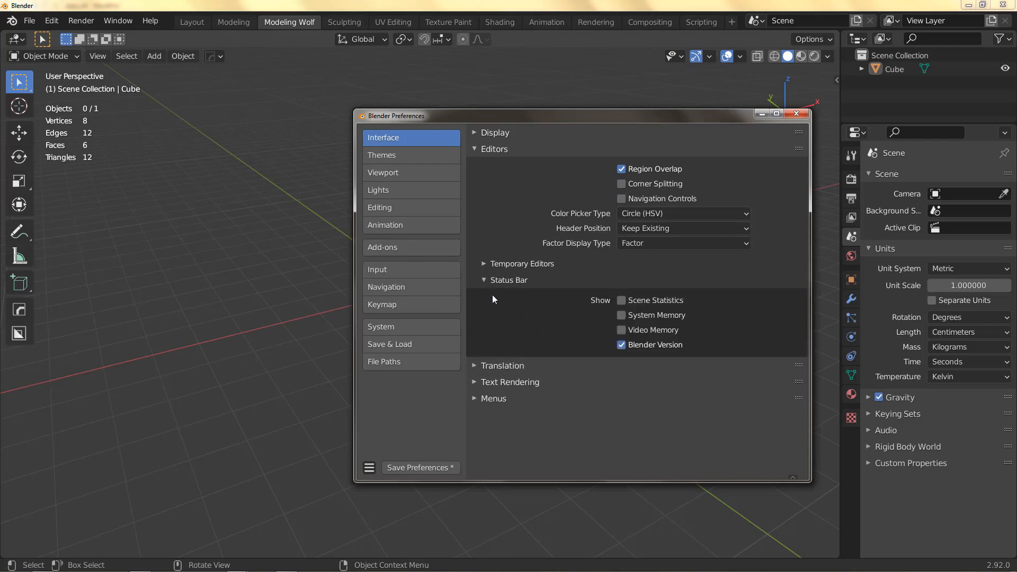
{"action": "left_click", "coordinate": [622, 300]}
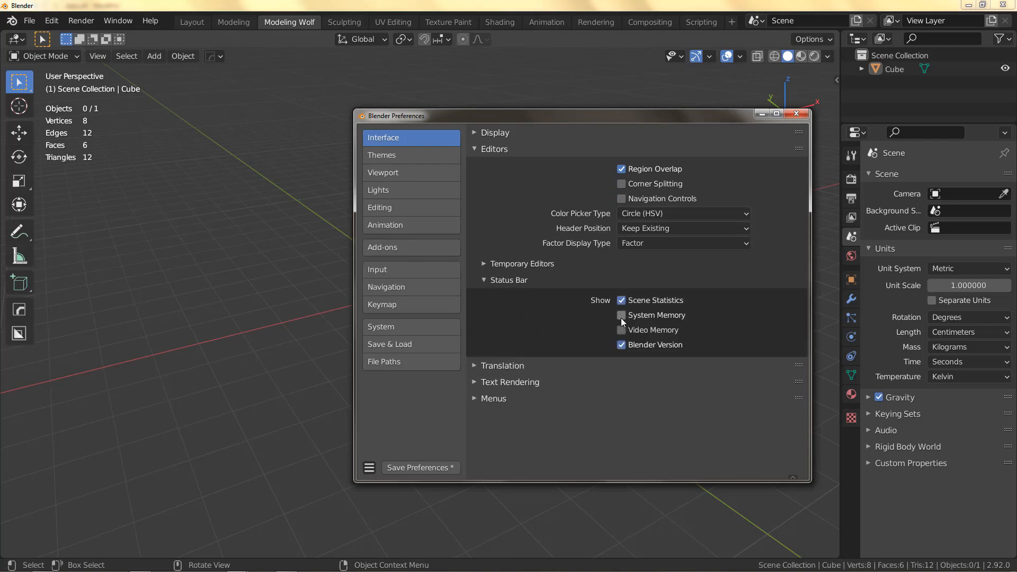
{"action": "left_click", "coordinate": [621, 317]}
{"action": "left_click", "coordinate": [622, 330]}
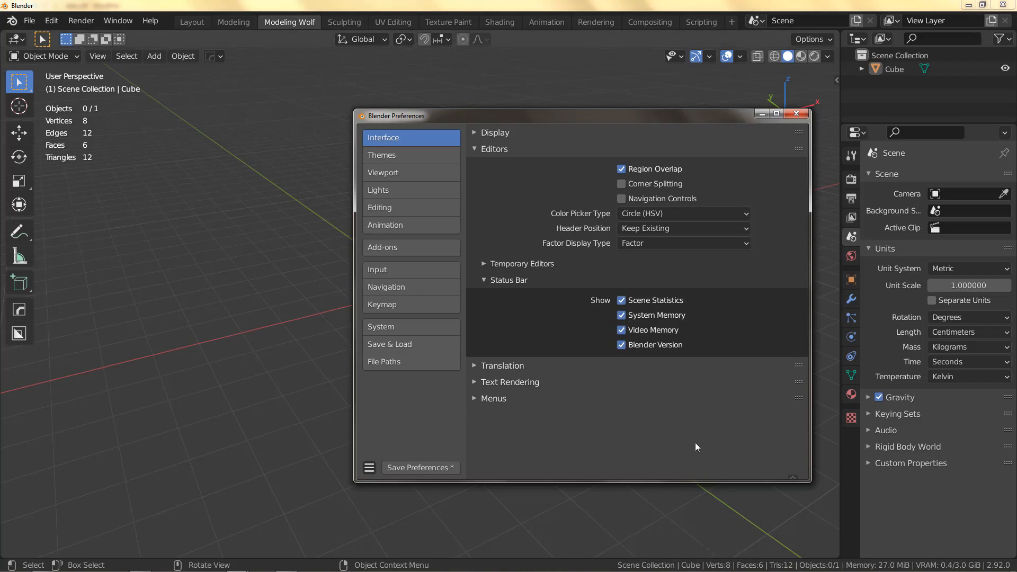
Step: Hide Video Memory, System Memory and Scene Statistics from the status bar again
{"action": "left_click", "coordinate": [622, 330]}
{"action": "left_click", "coordinate": [622, 315]}
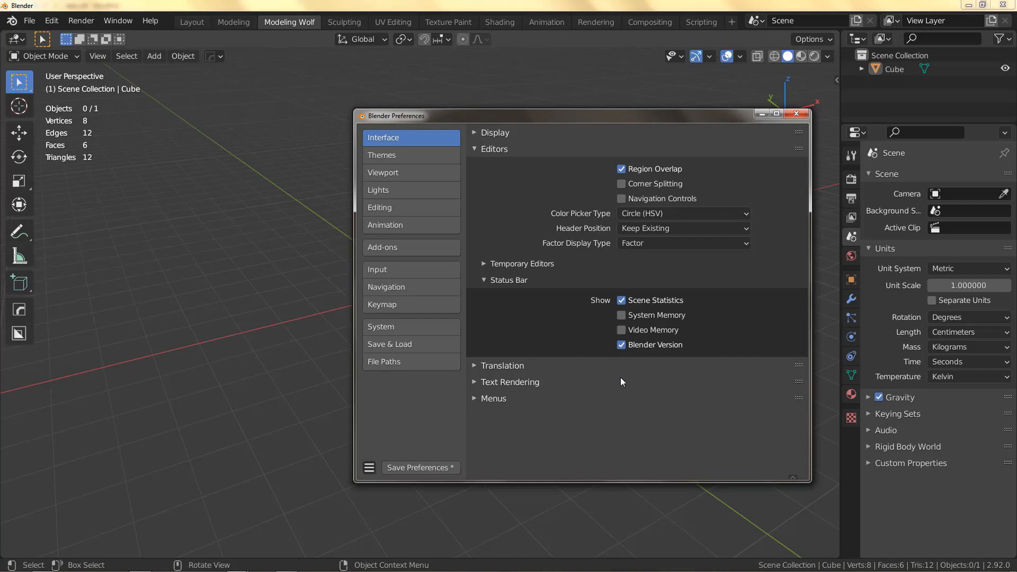
{"action": "left_click", "coordinate": [621, 303]}
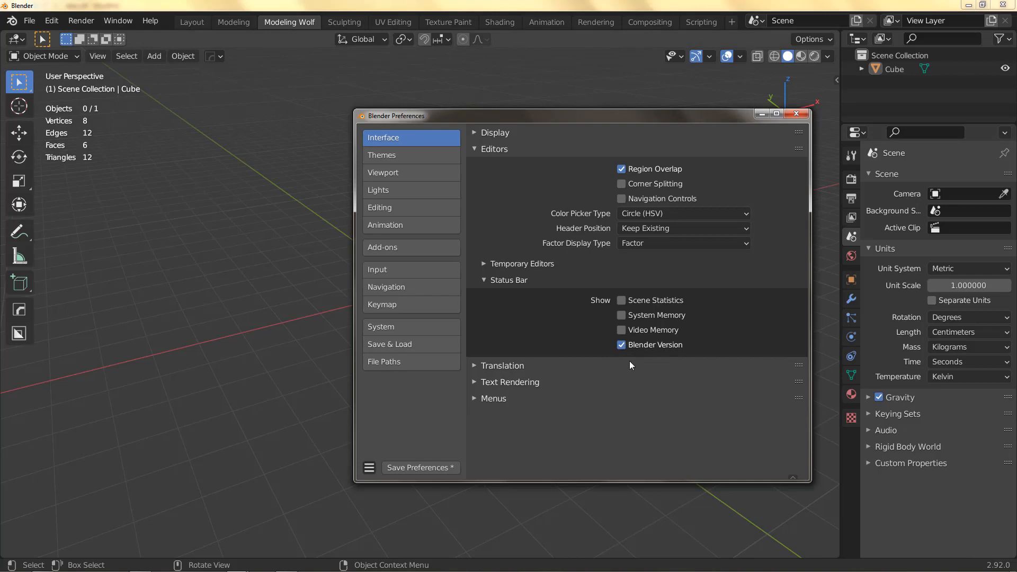
Step: Collapse the Editors settings, expand Menus and enable Open on Mouse Over, keeping the Pie Menus settings collapsed
{"action": "left_click", "coordinate": [474, 148]}
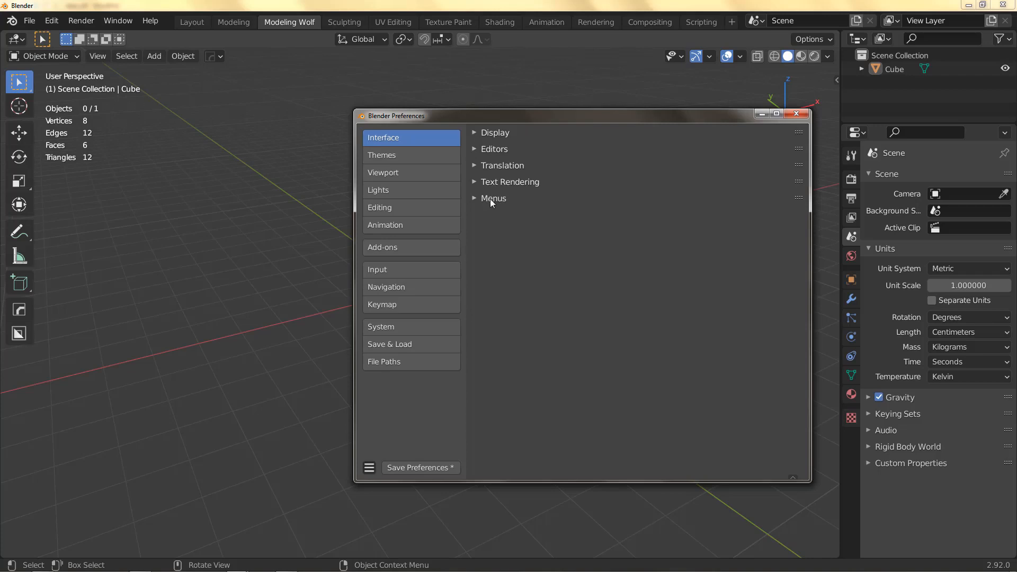
{"action": "left_click", "coordinate": [475, 199]}
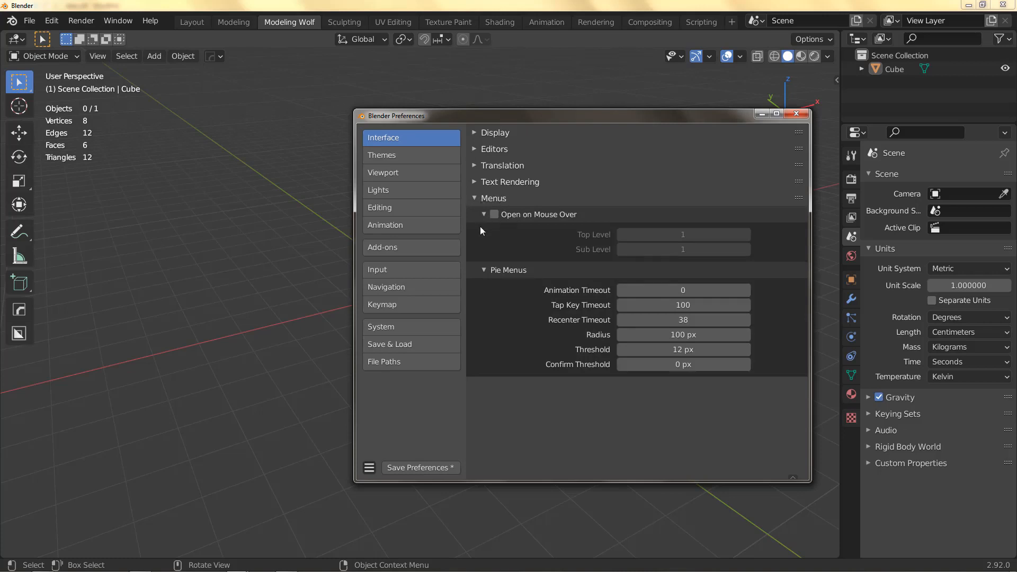
{"action": "left_click", "coordinate": [483, 215]}
{"action": "left_click", "coordinate": [483, 230]}
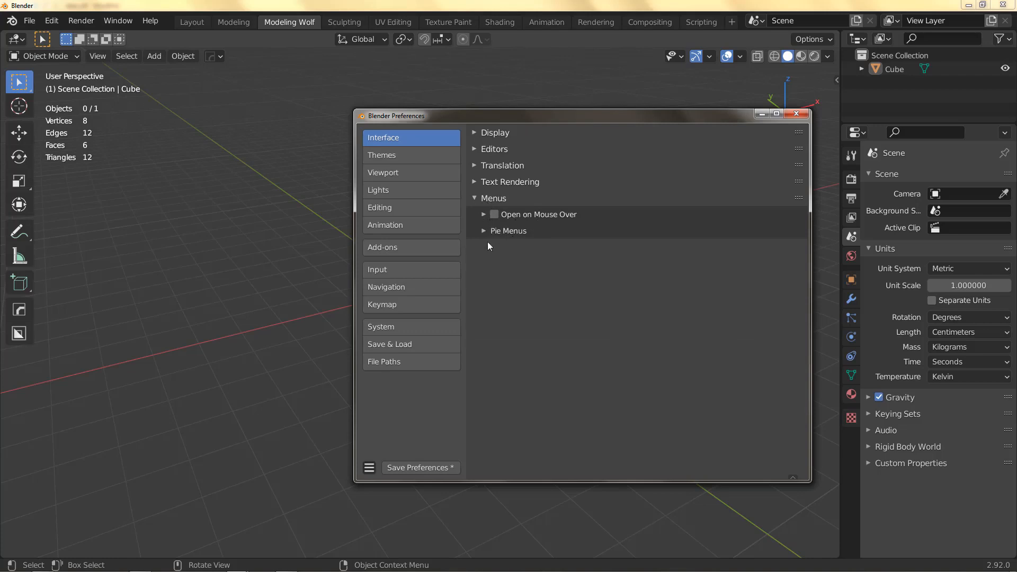
{"action": "left_click", "coordinate": [483, 215]}
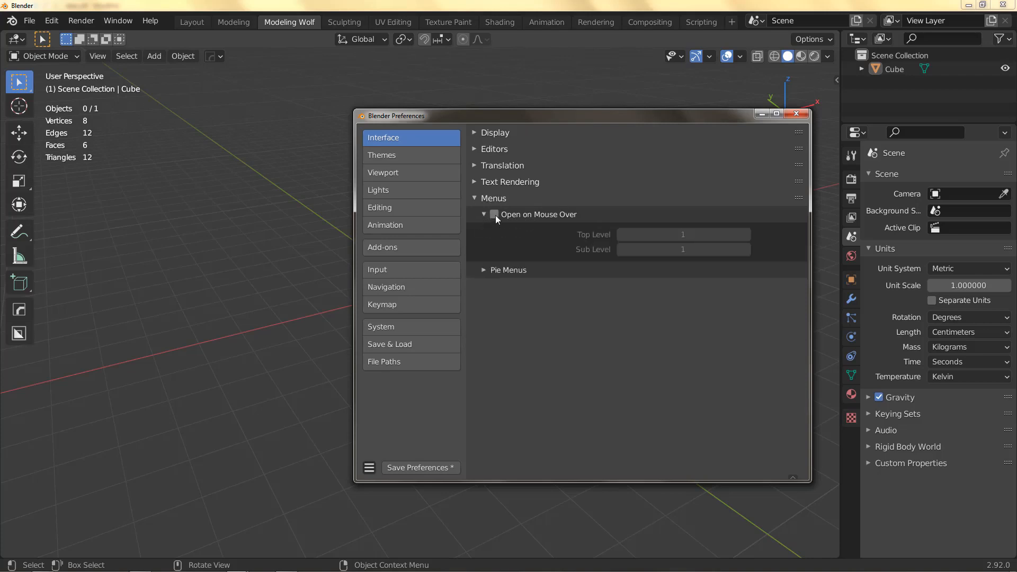
{"action": "left_click", "coordinate": [495, 214]}
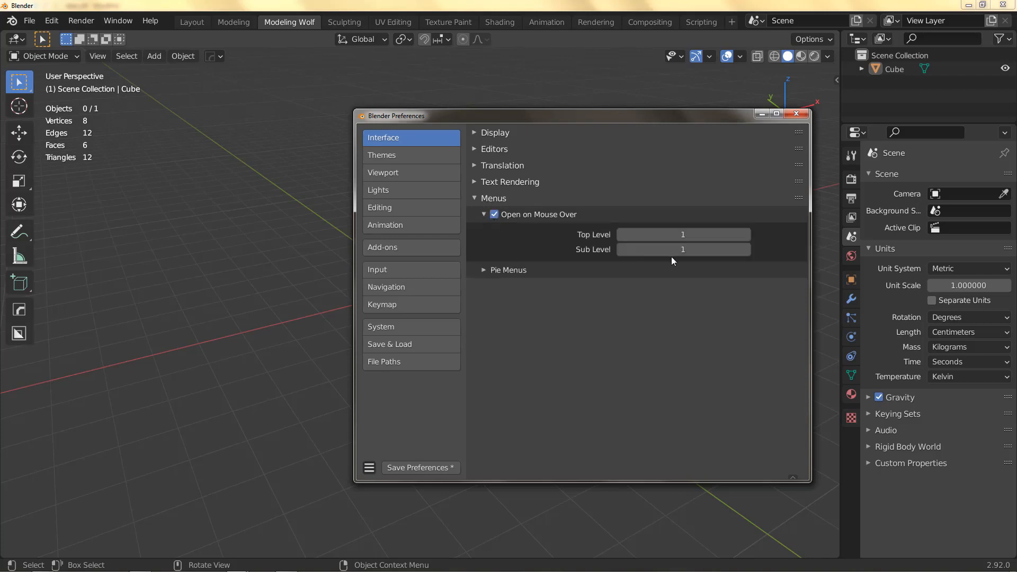
Step: Reset the Top Level and Sub Level menu open delays to their default values
{"action": "right_click", "coordinate": [691, 234]}
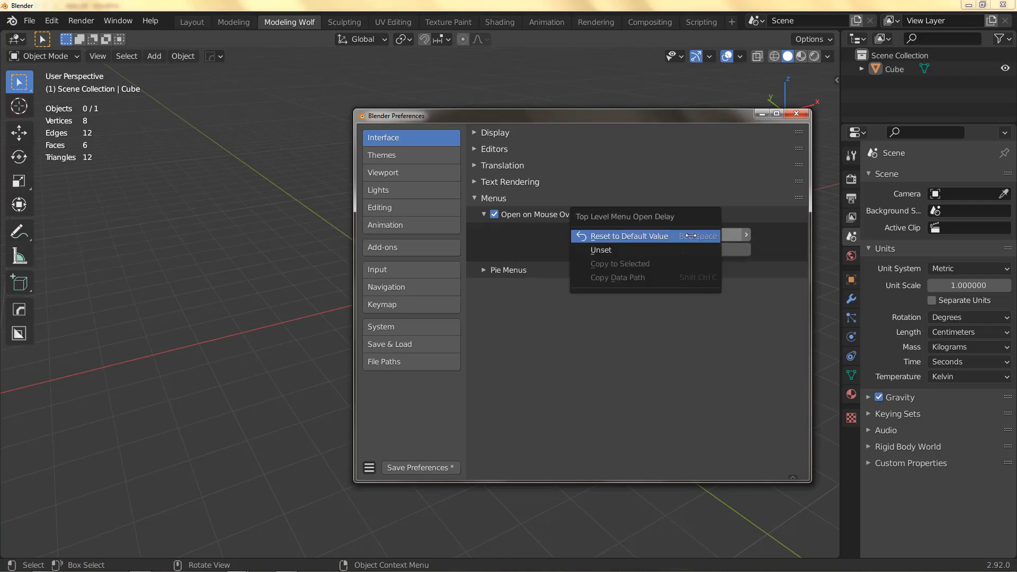
{"action": "left_click", "coordinate": [639, 236]}
{"action": "right_click", "coordinate": [680, 253]}
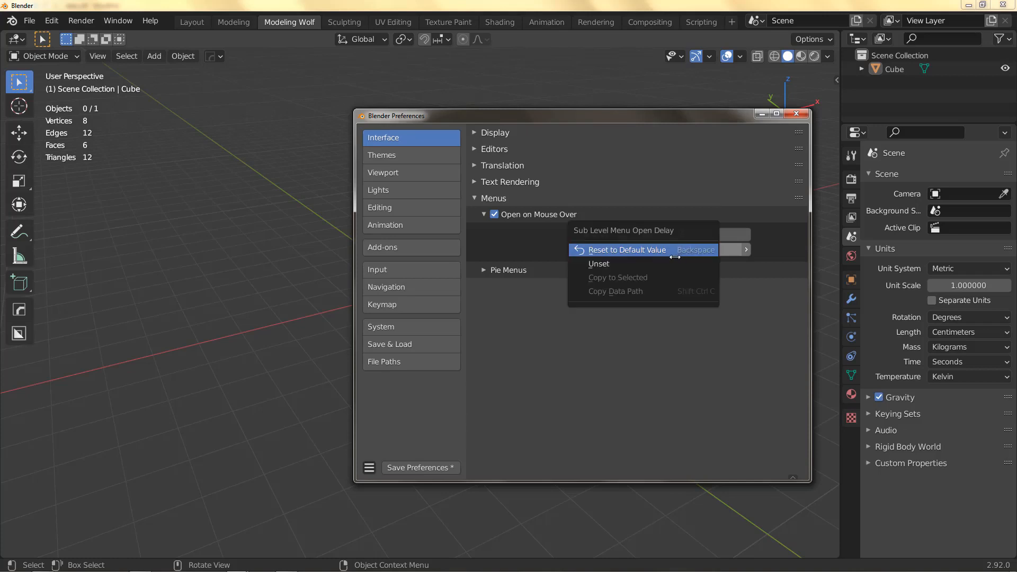
{"action": "left_click", "coordinate": [673, 251]}
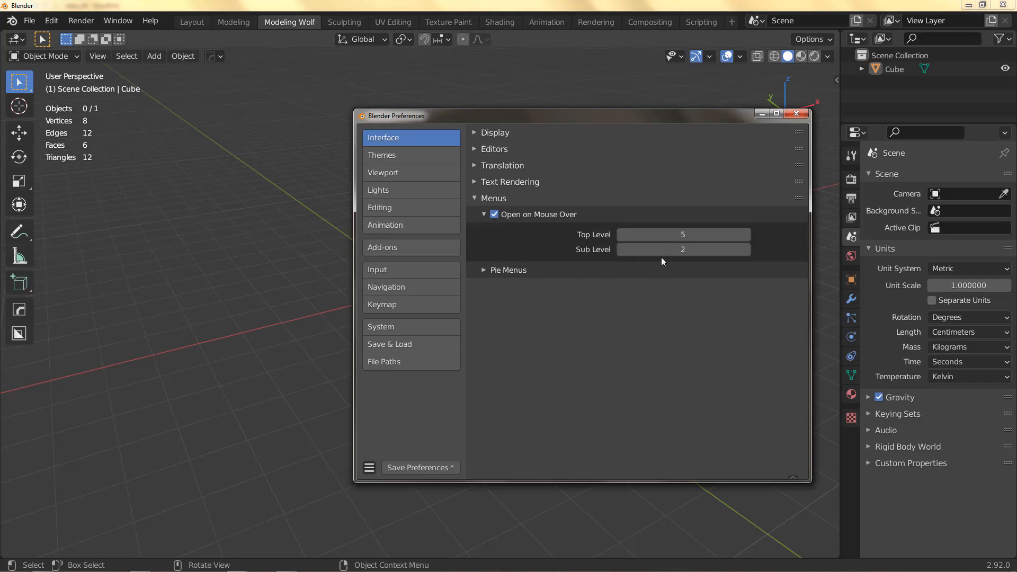
Step: Return to the 3D viewport and test how the Select menu and its submenus open on mouse over
{"action": "left_click", "coordinate": [259, 207]}
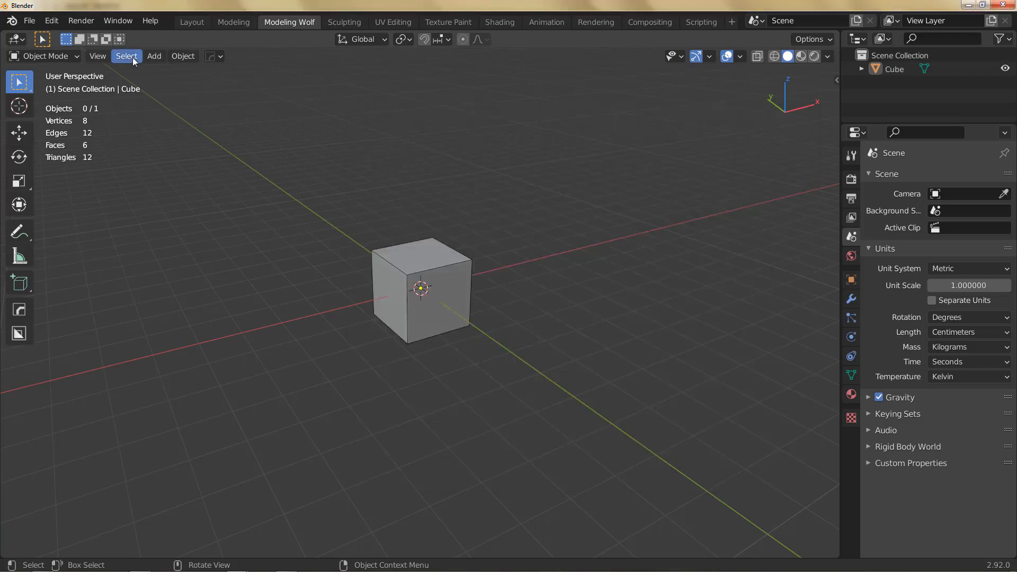
{"action": "mouse_move", "coordinate": [133, 58]}
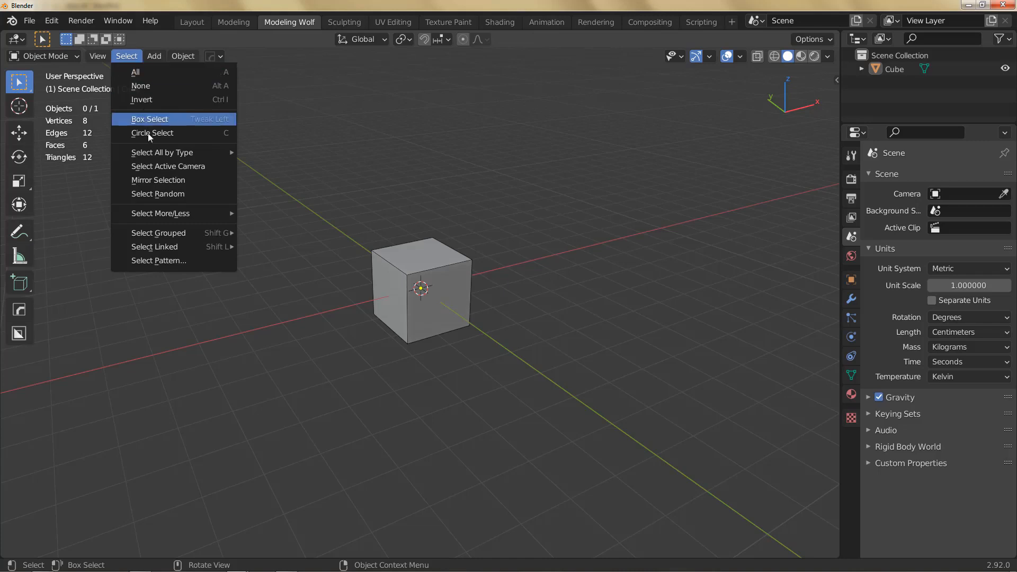
{"action": "mouse_move", "coordinate": [157, 154]}
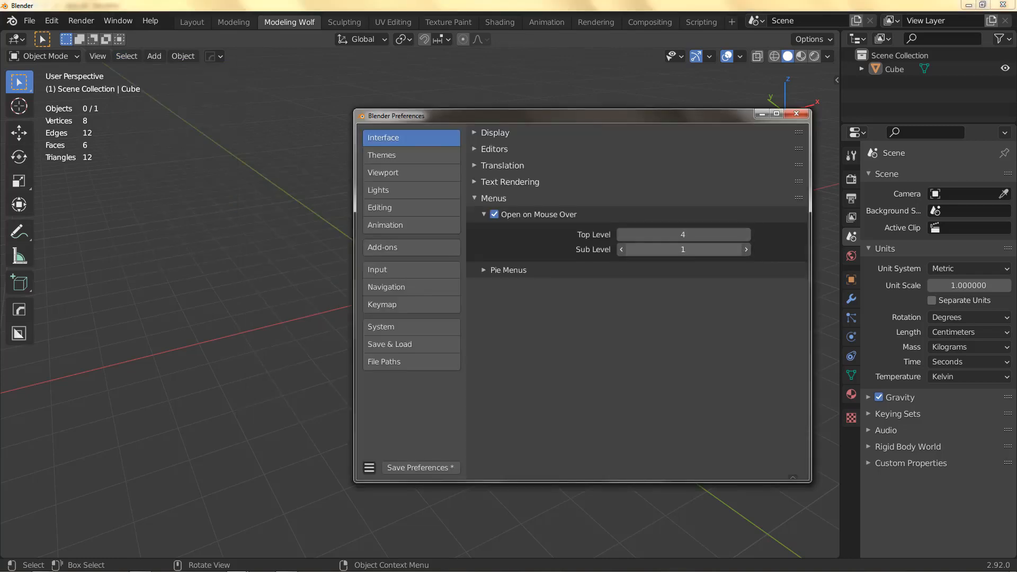
Step: Lower the Top Level and Sub Level menu open delays together and return to the 3D viewport
{"action": "left_click_drag", "start_coordinate": [729, 234], "coordinate": [673, 249]}
{"action": "left_click", "coordinate": [312, 241]}
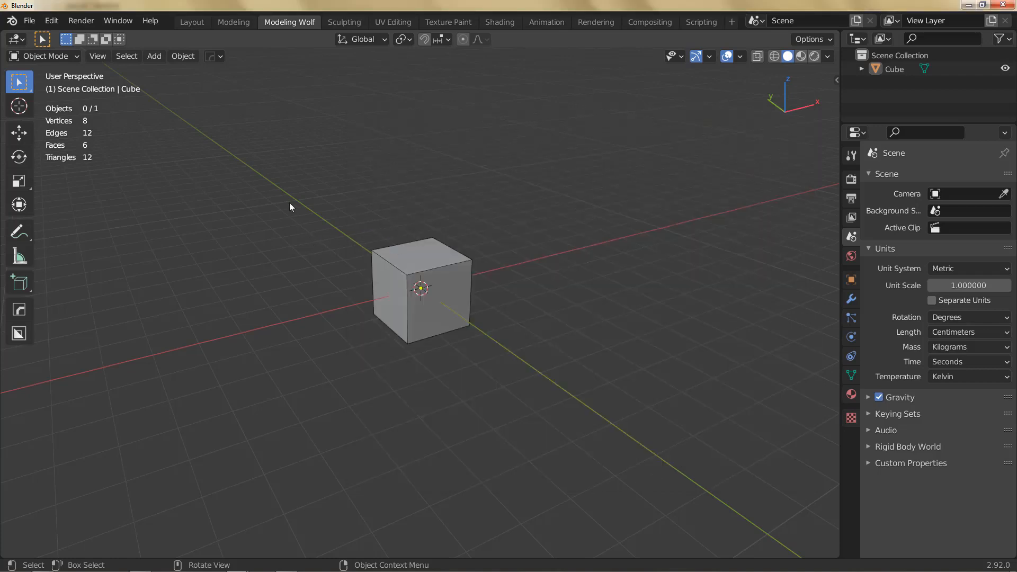
Step: Test how quickly the Select menu, its submenus and the Add menu open with the shortened delays
{"action": "left_click", "coordinate": [127, 56]}
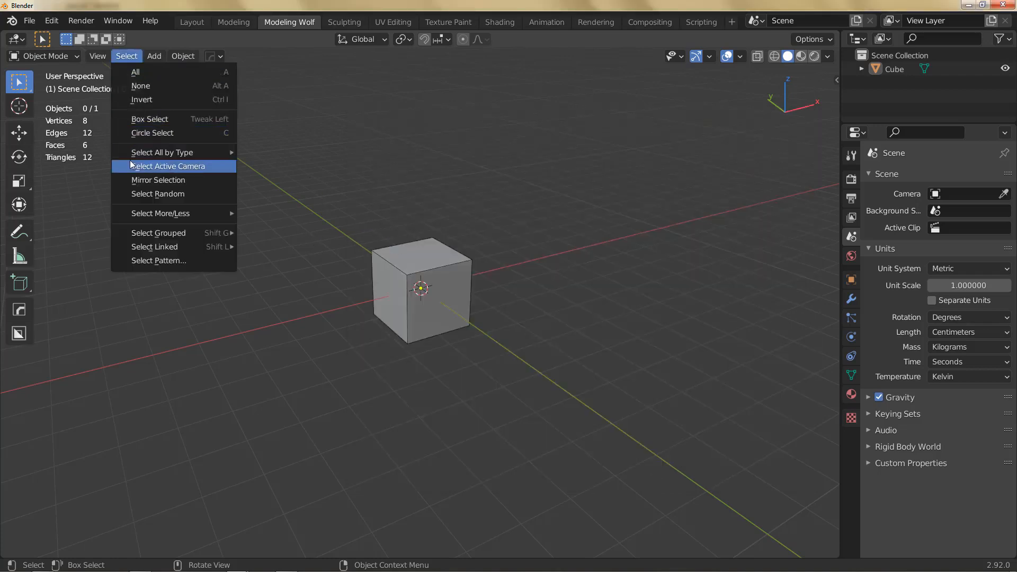
{"action": "mouse_move", "coordinate": [137, 151]}
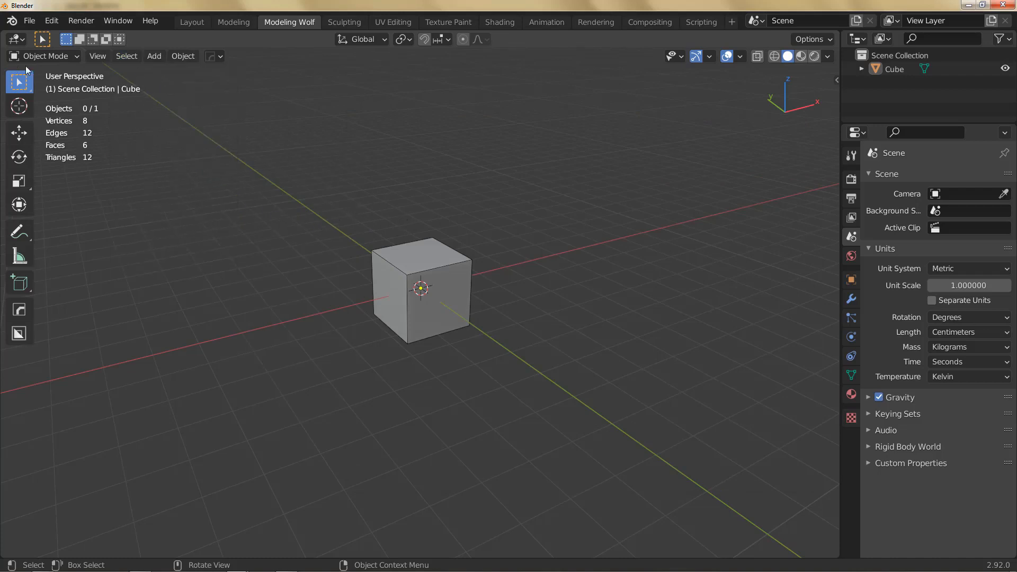
{"action": "left_click", "coordinate": [126, 56]}
{"action": "left_click", "coordinate": [154, 56]}
Step: Disable Open on Mouse Over in the preferences and check how the viewport's Select menu and its submenu open
{"action": "key", "text": "ctrl+comma"}
{"action": "left_click", "coordinate": [495, 215]}
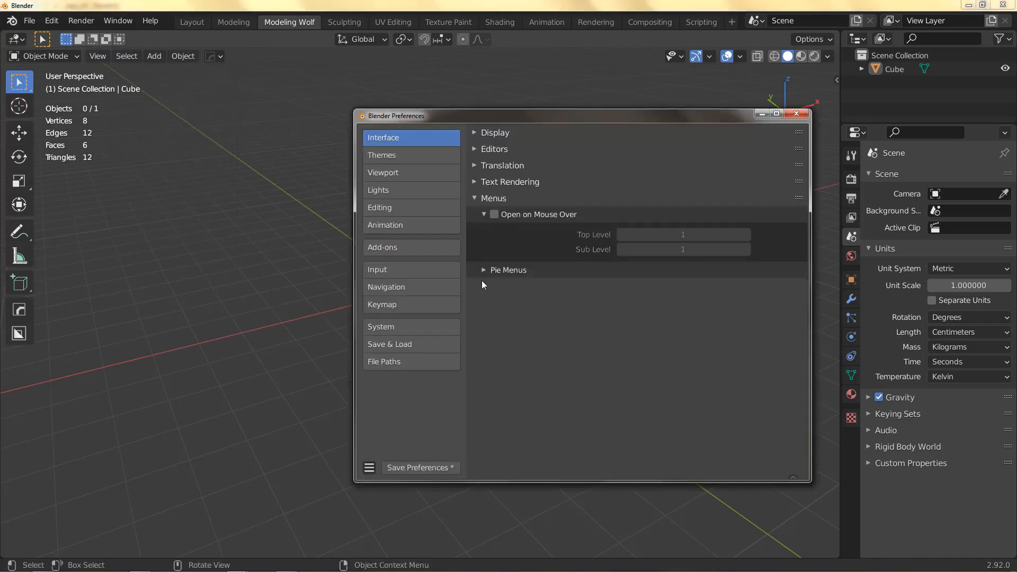
{"action": "left_click", "coordinate": [183, 254]}
{"action": "left_click", "coordinate": [131, 57]}
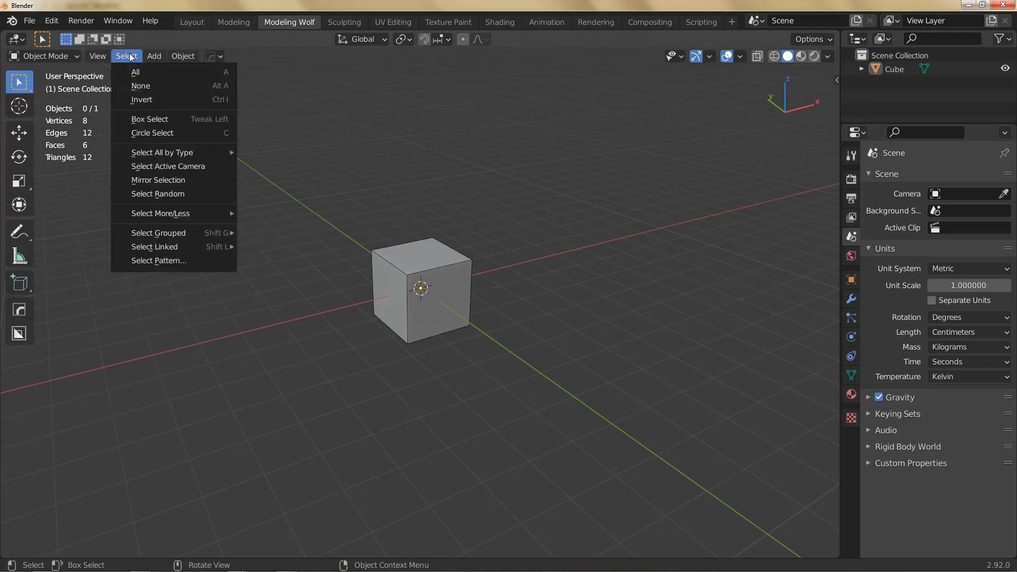
{"action": "left_click", "coordinate": [145, 153]}
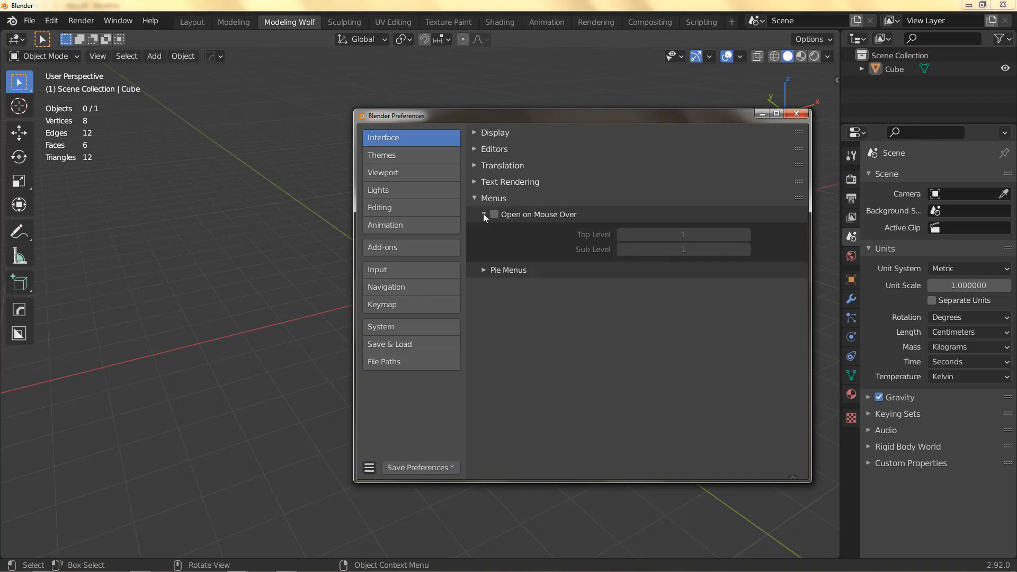
Step: Collapse the Open on Mouse Over settings and expand the Pie Menus settings
{"action": "left_click", "coordinate": [484, 214]}
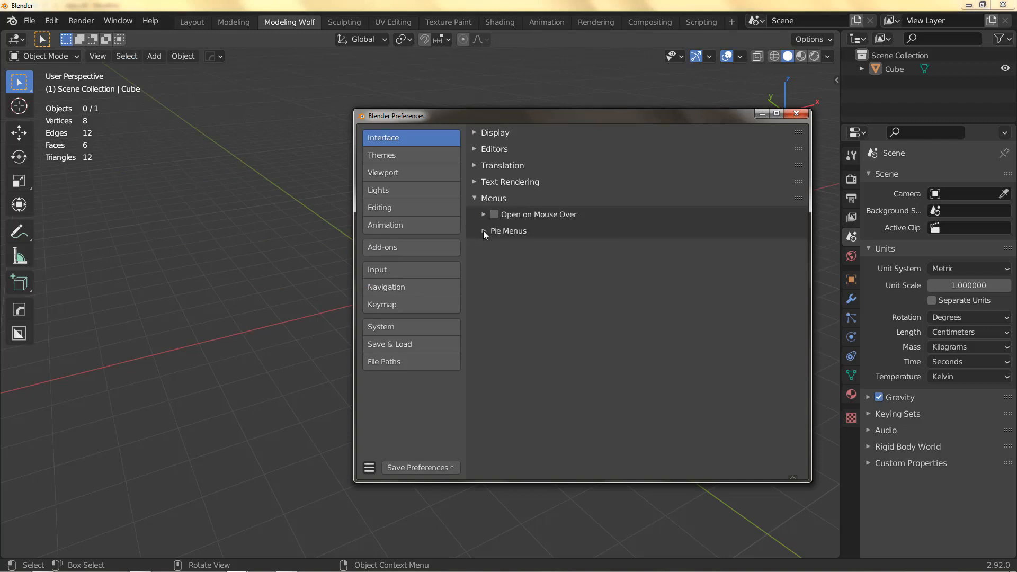
{"action": "left_click", "coordinate": [483, 232]}
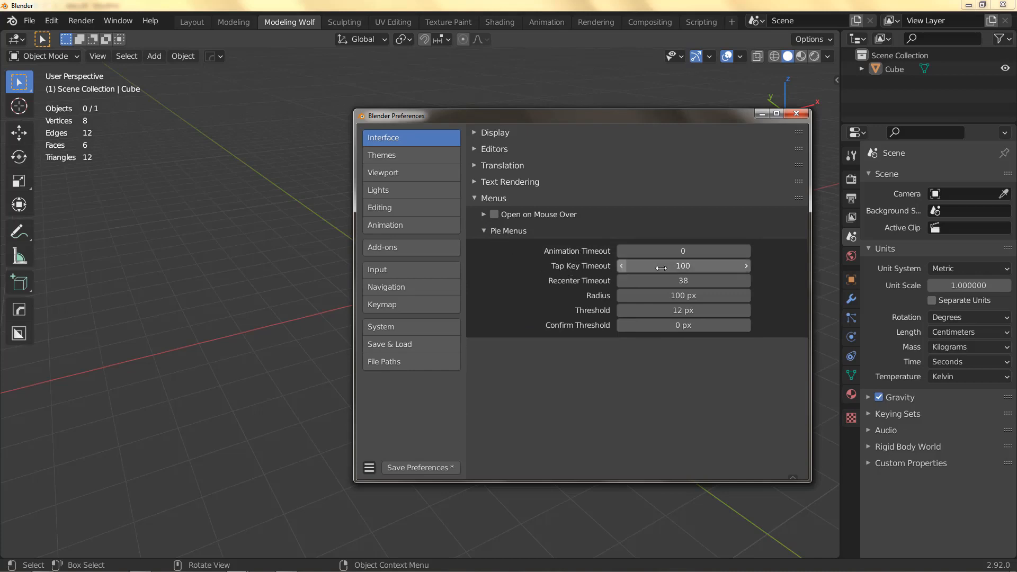
Step: Reset the pie menu Animation Timeout, raise it to 100 and test the Snap pie menu in the 3D viewport
{"action": "right_click", "coordinate": [710, 252]}
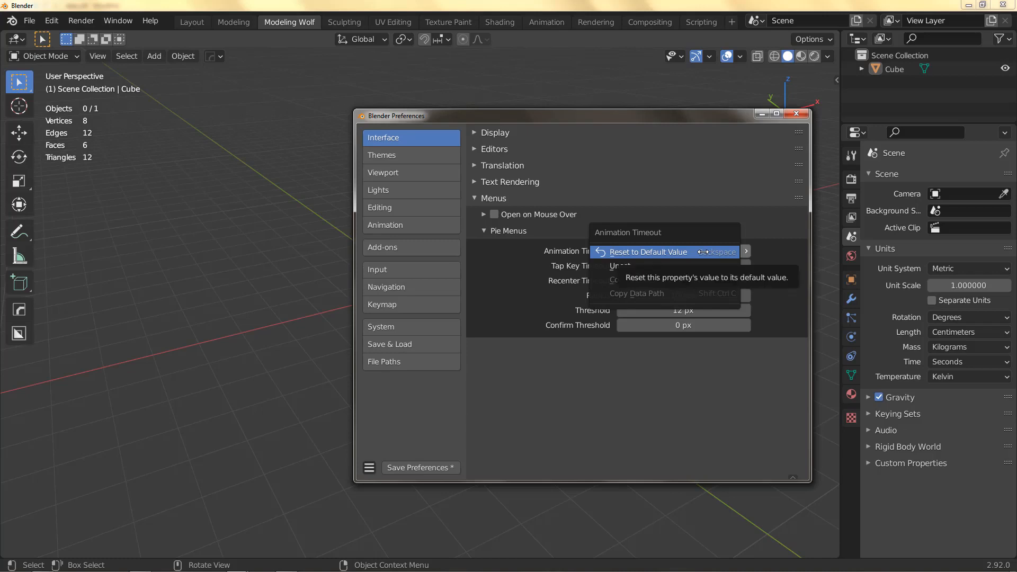
{"action": "left_click", "coordinate": [703, 252]}
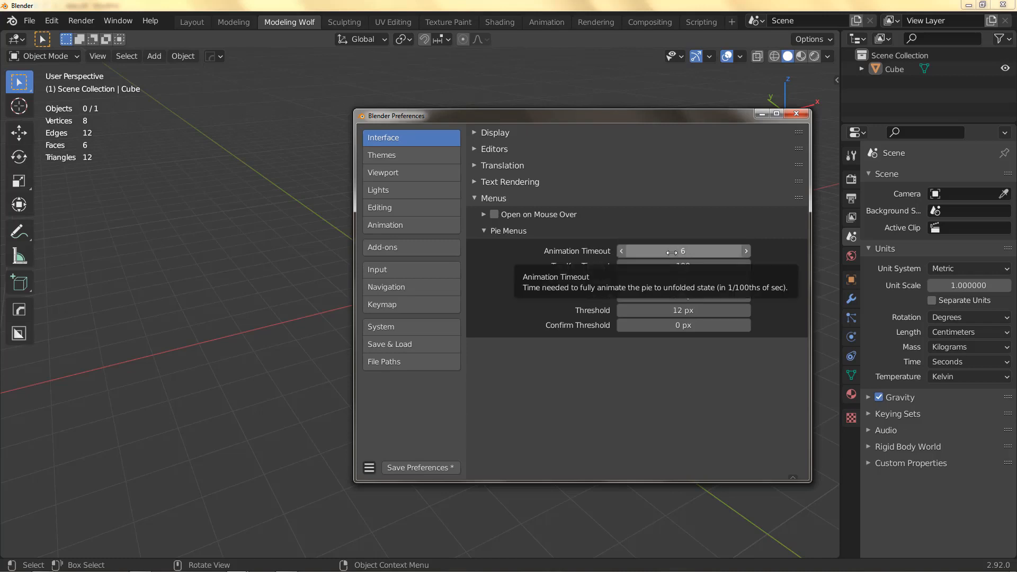
{"action": "left_click_drag", "start_coordinate": [679, 256], "coordinate": [720, 256]}
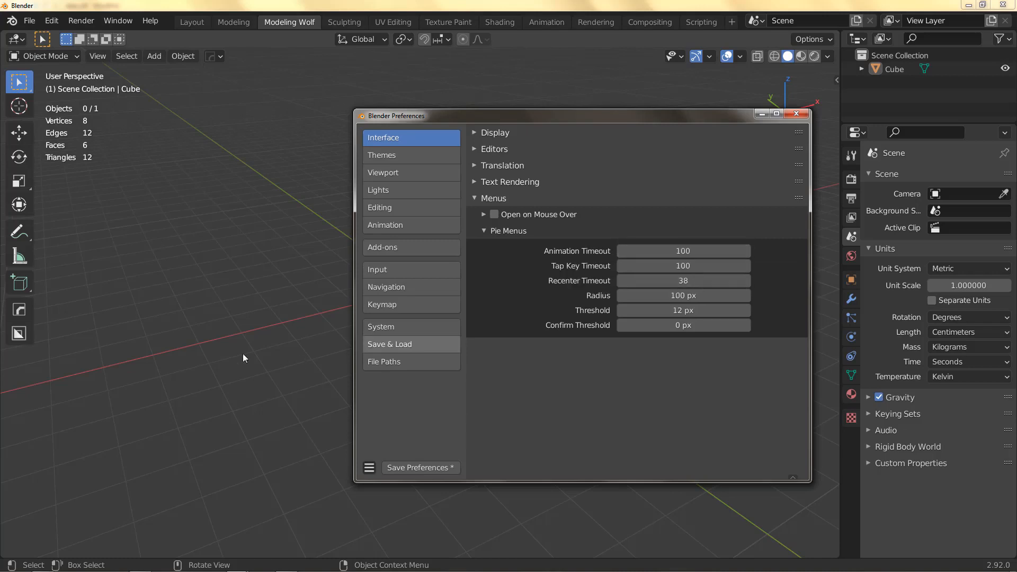
{"action": "left_click", "coordinate": [315, 361]}
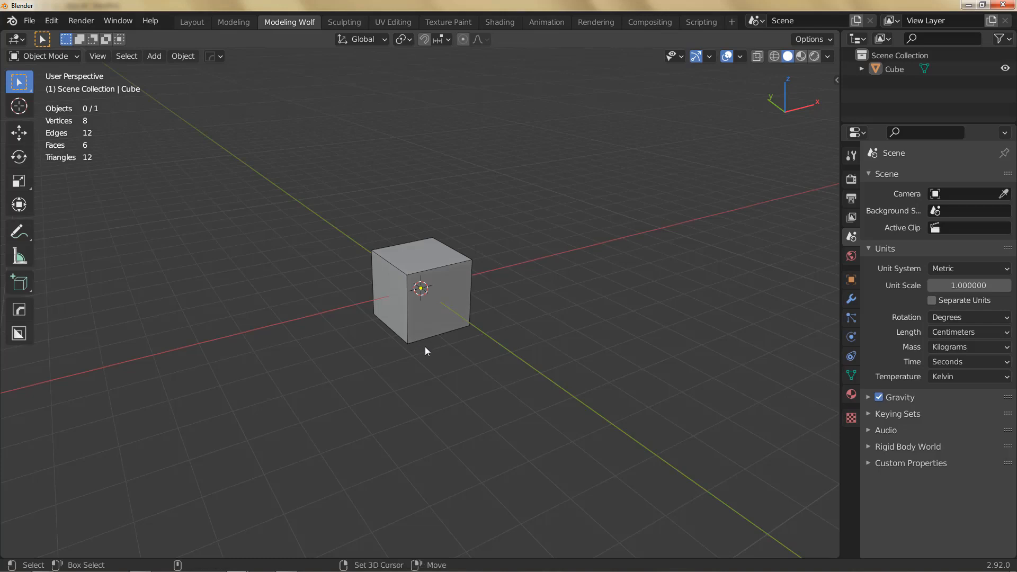
{"action": "key", "text": "shift+s"}
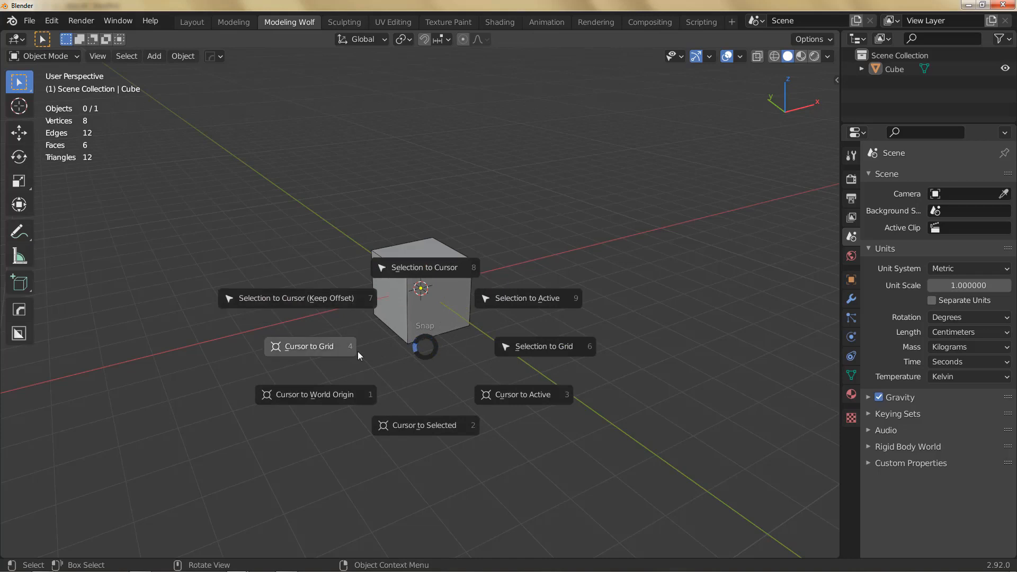
{"action": "key", "text": "alt+Tab"}
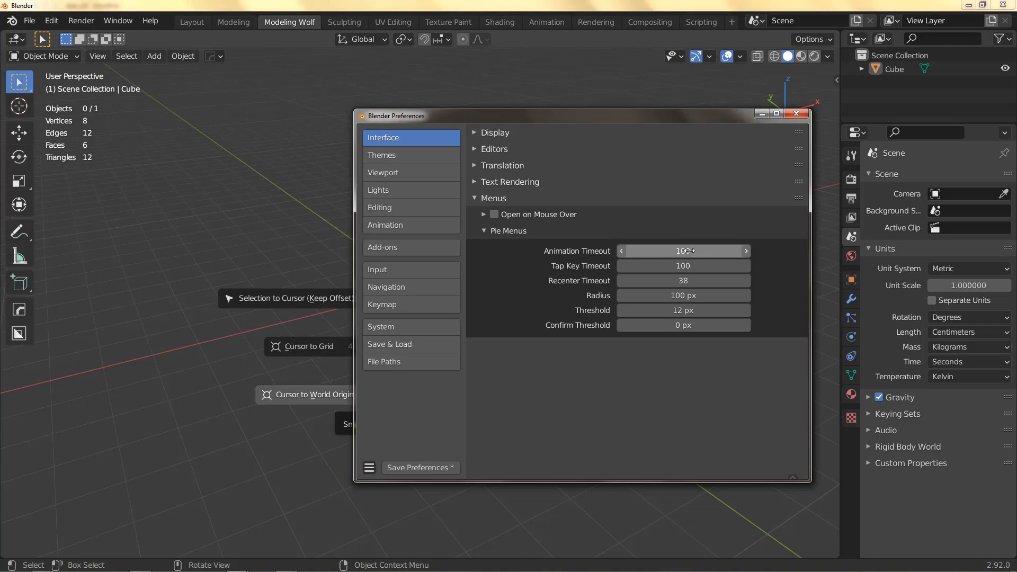
Step: Reset the Animation Timeout to its default value and test the Snap pie menu, choosing Selection to Cursor
{"action": "right_click", "coordinate": [673, 255]}
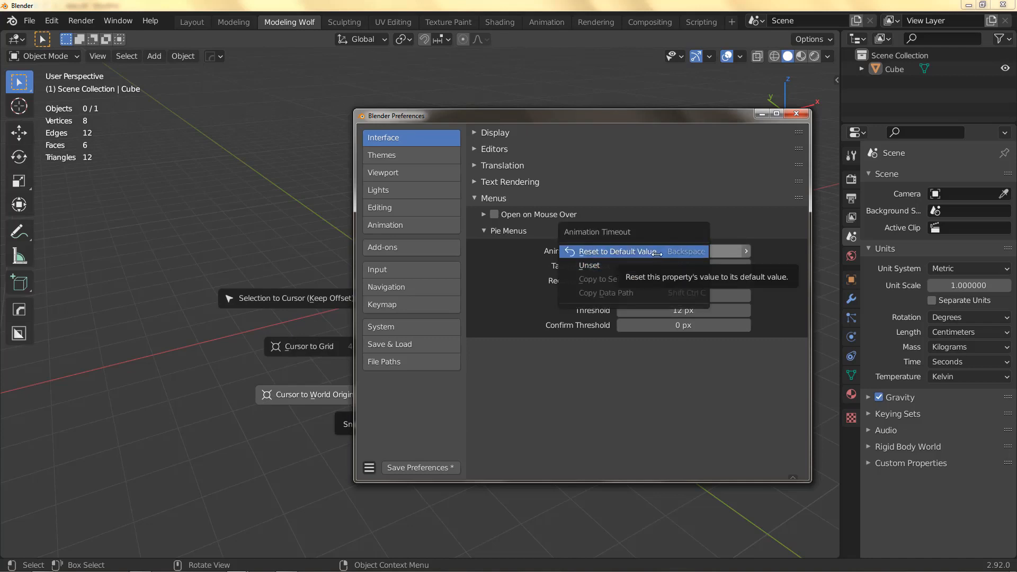
{"action": "left_click", "coordinate": [657, 252]}
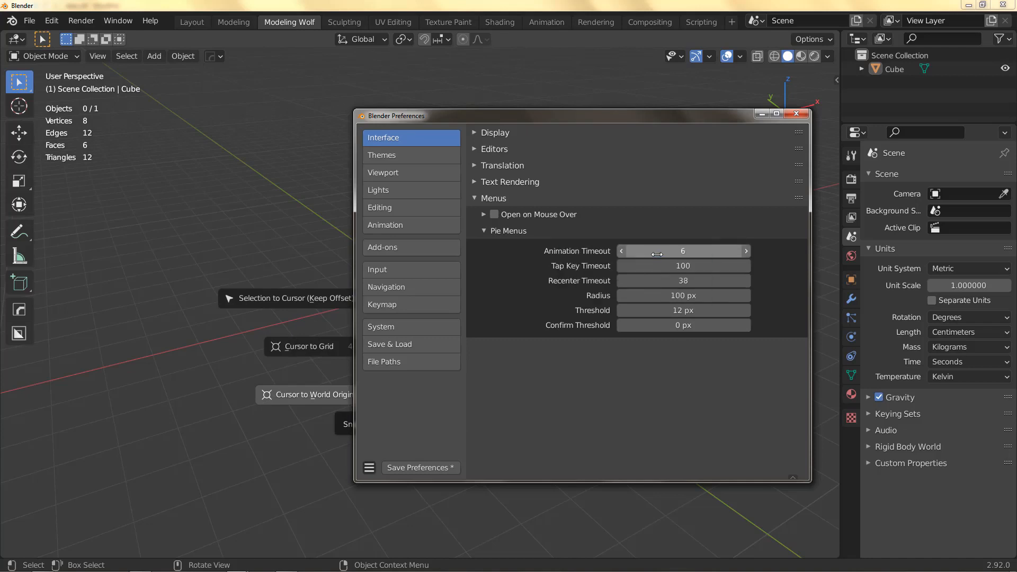
{"action": "left_click", "coordinate": [237, 422]}
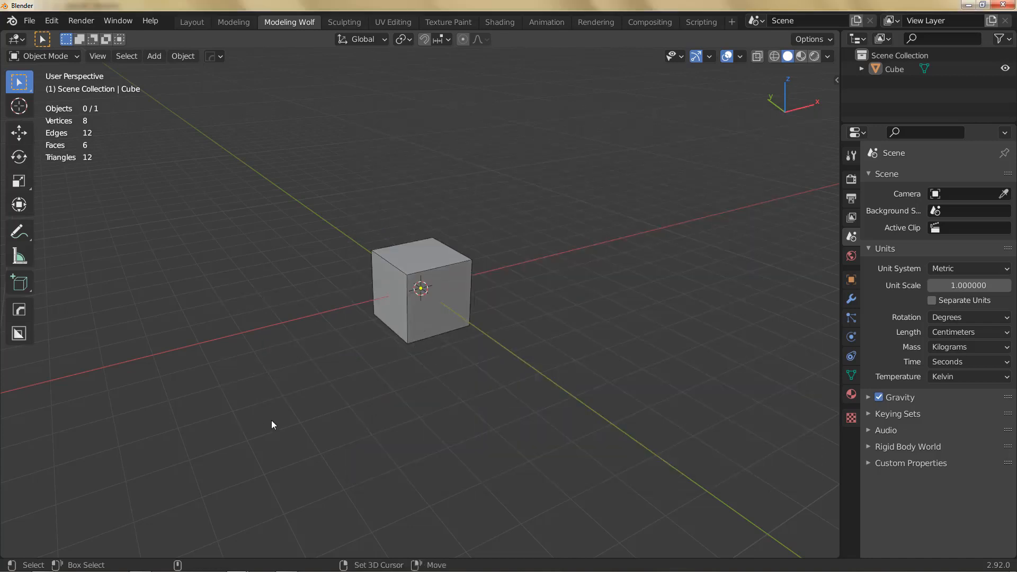
{"action": "key", "text": "shift+s"}
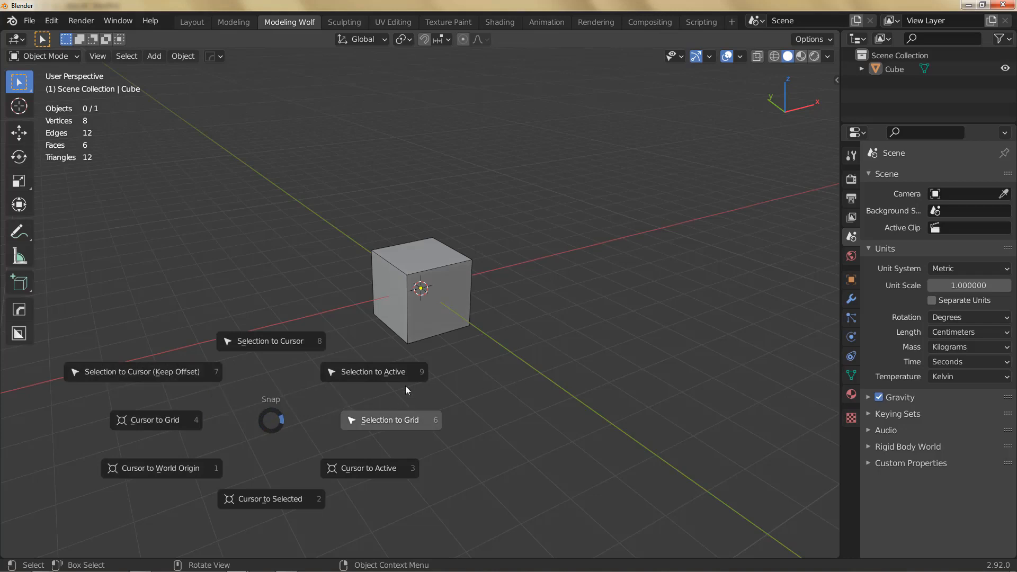
{"action": "left_click", "coordinate": [250, 246]}
{"action": "key", "text": "alt+Tab"}
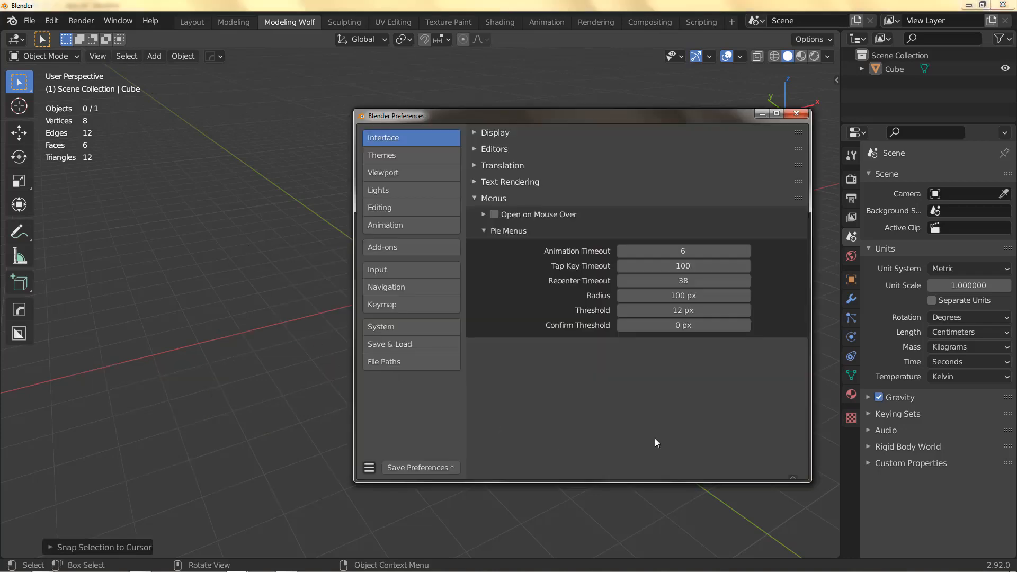
Step: Set the pie menu Animation Timeout to 0 and test the Snap pie menu in the 3D viewport
{"action": "left_click", "coordinate": [678, 251]}
{"action": "type", "text": "0"}
{"action": "key", "text": "Return"}
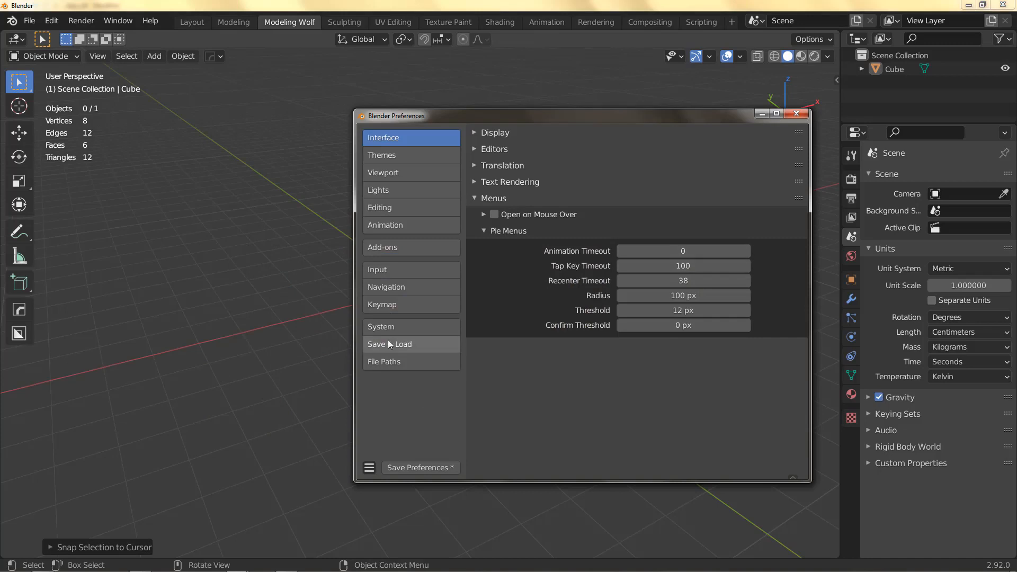
{"action": "left_click", "coordinate": [339, 355]}
{"action": "key", "text": "shift+s"}
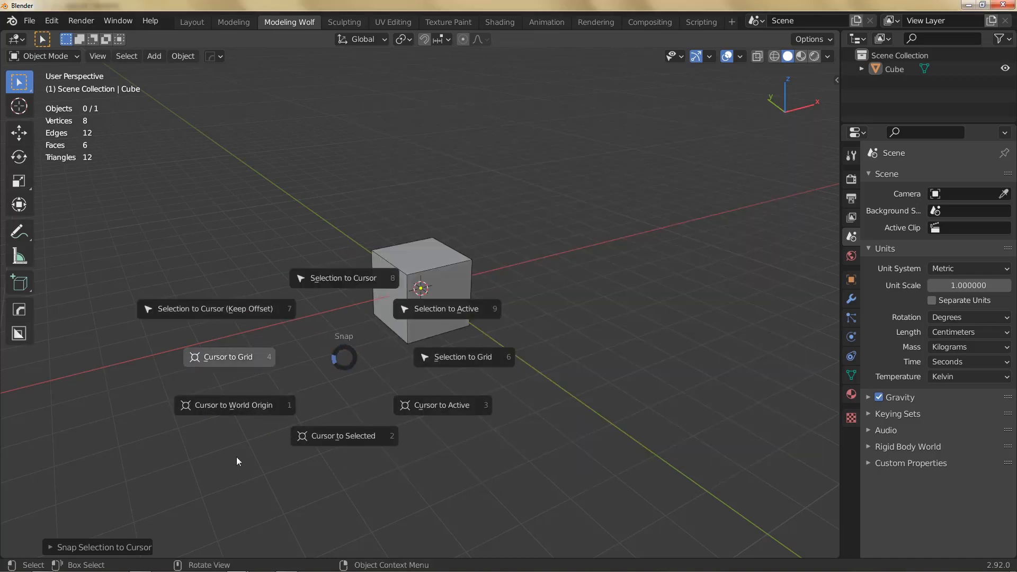
{"action": "left_click", "coordinate": [547, 466]}
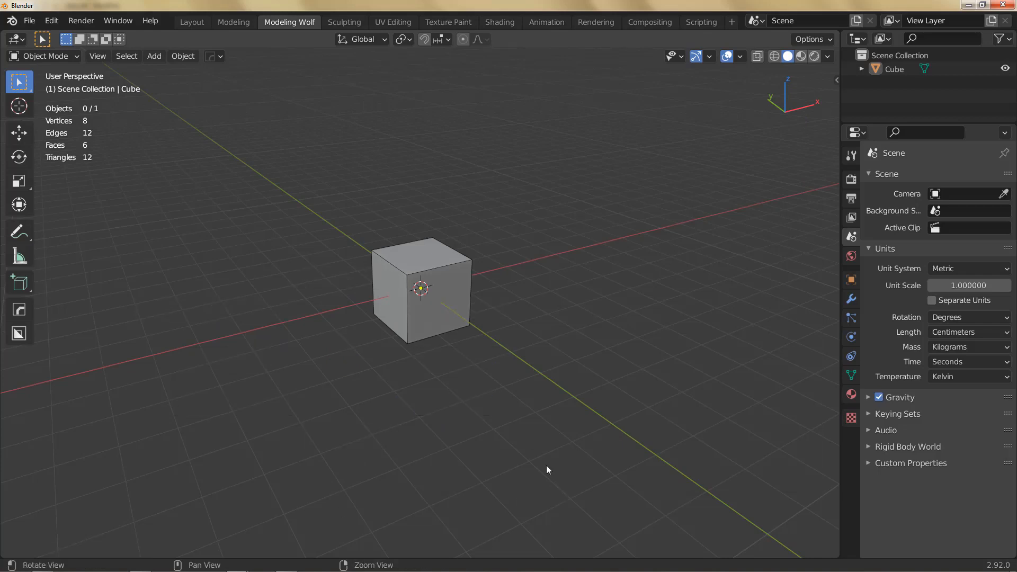
{"action": "key", "text": "alt+Tab"}
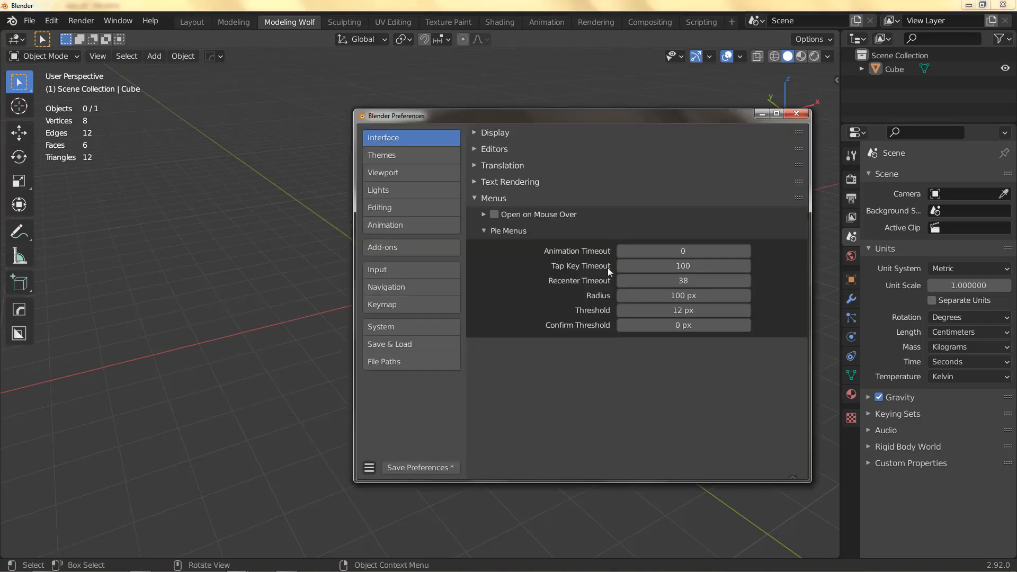
Step: Reset the Tap Key Timeout to its default, lower it to 0 and test the Snap pie menu in the viewport
{"action": "right_click", "coordinate": [662, 266]}
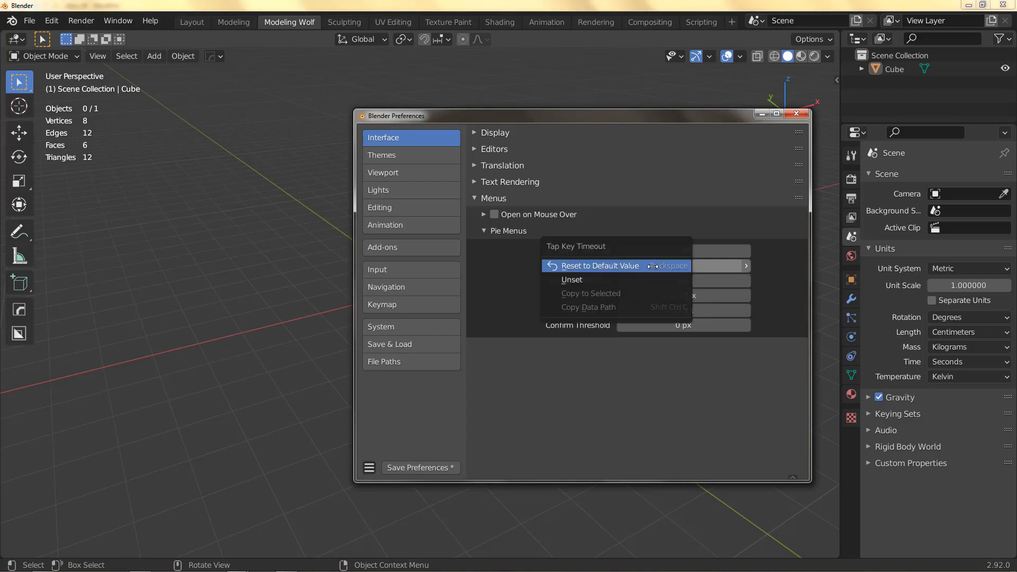
{"action": "left_click", "coordinate": [653, 266]}
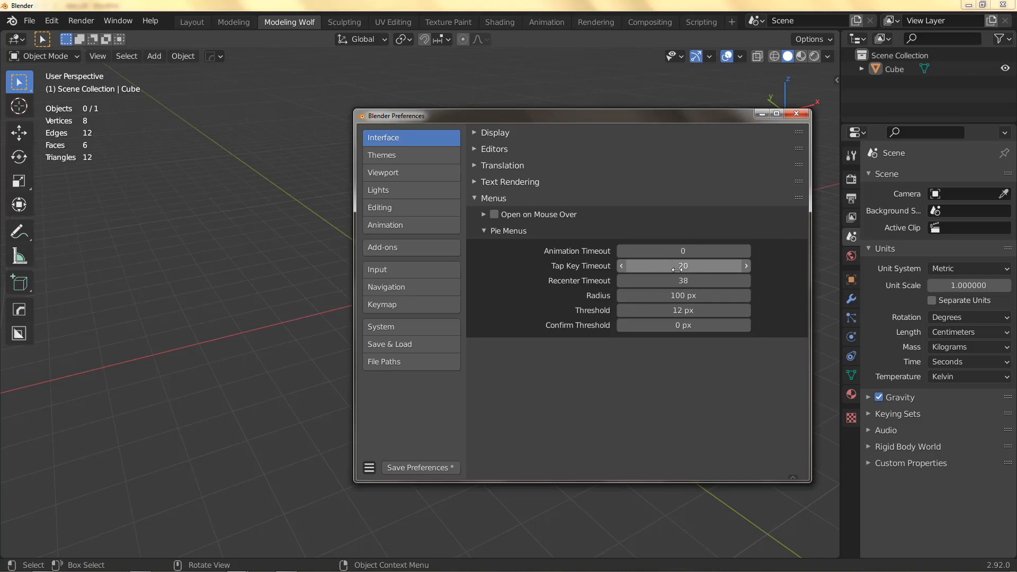
{"action": "left_click_drag", "start_coordinate": [691, 269], "coordinate": [665, 269]}
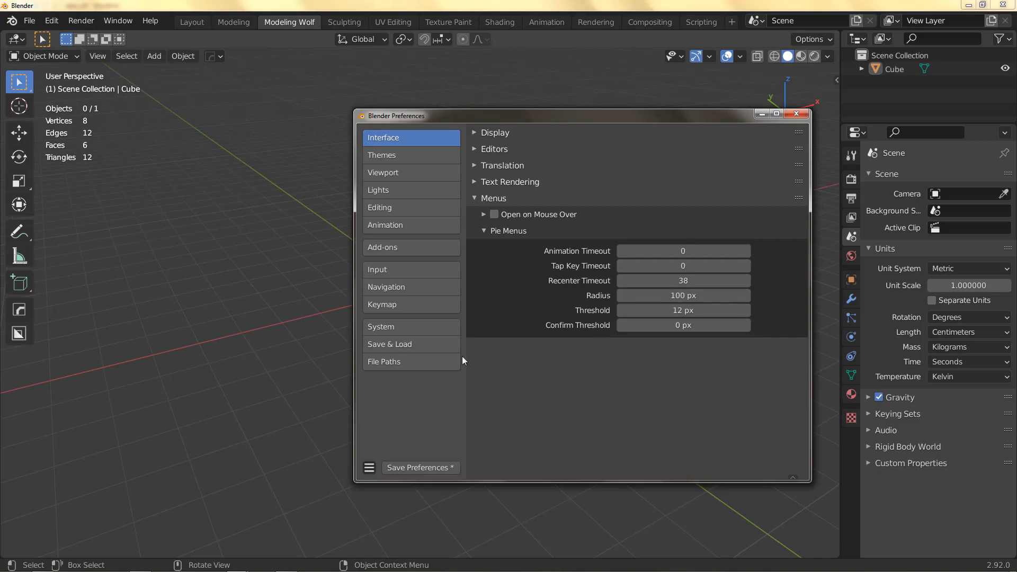
{"action": "left_click", "coordinate": [331, 340]}
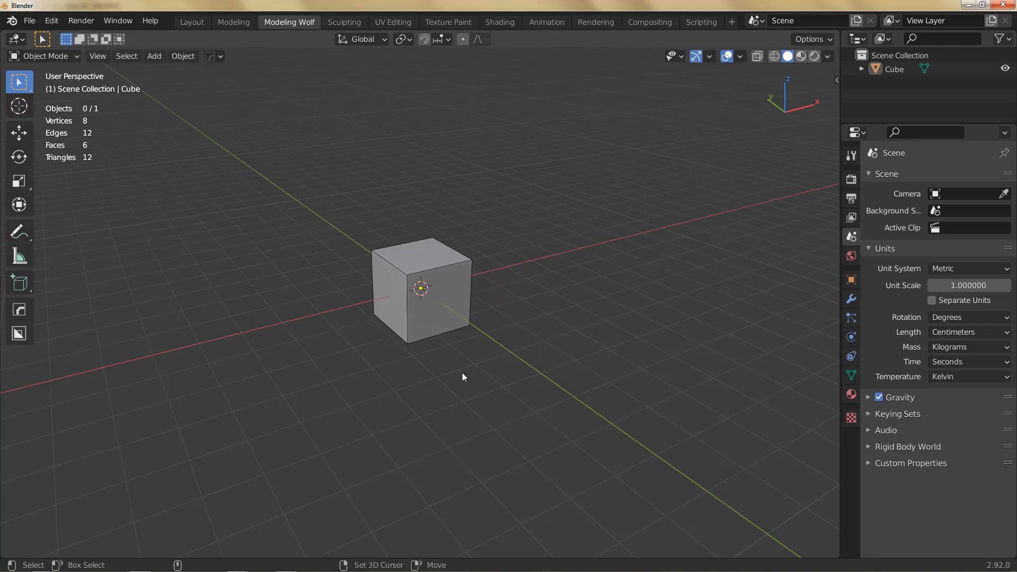
{"action": "key", "text": "shift+s"}
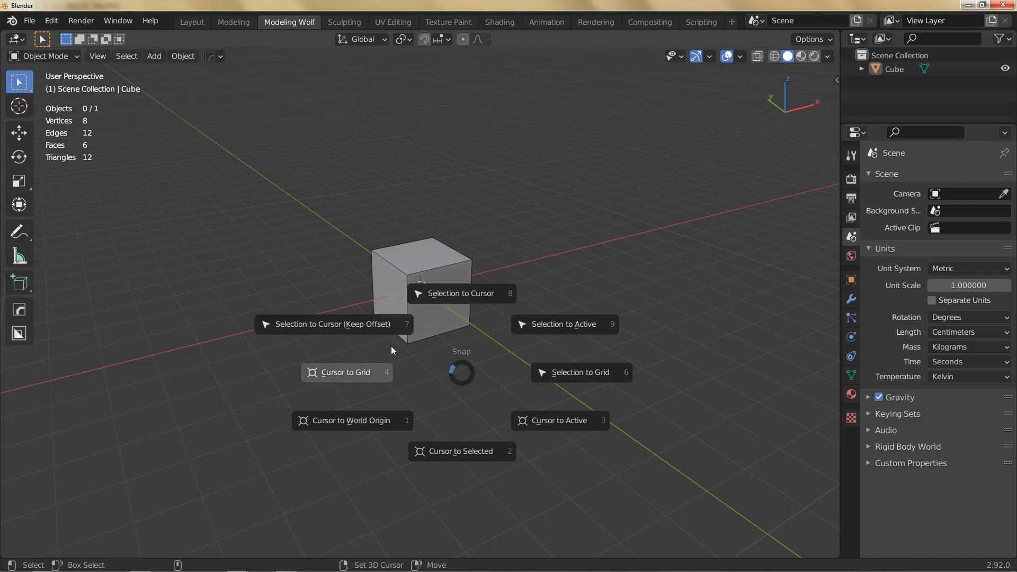
{"action": "left_click", "coordinate": [642, 329]}
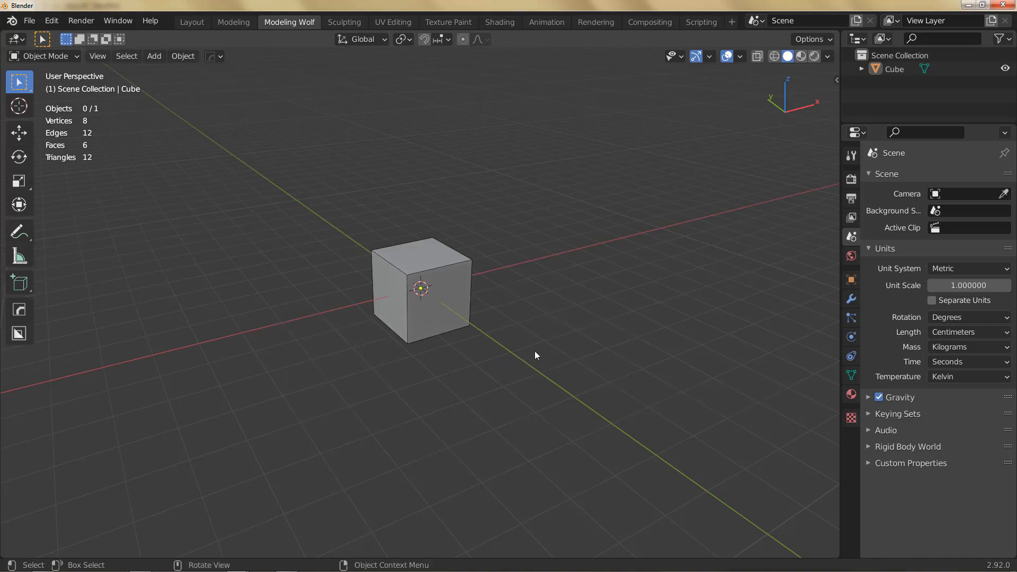
{"action": "key", "text": "ctrl+comma"}
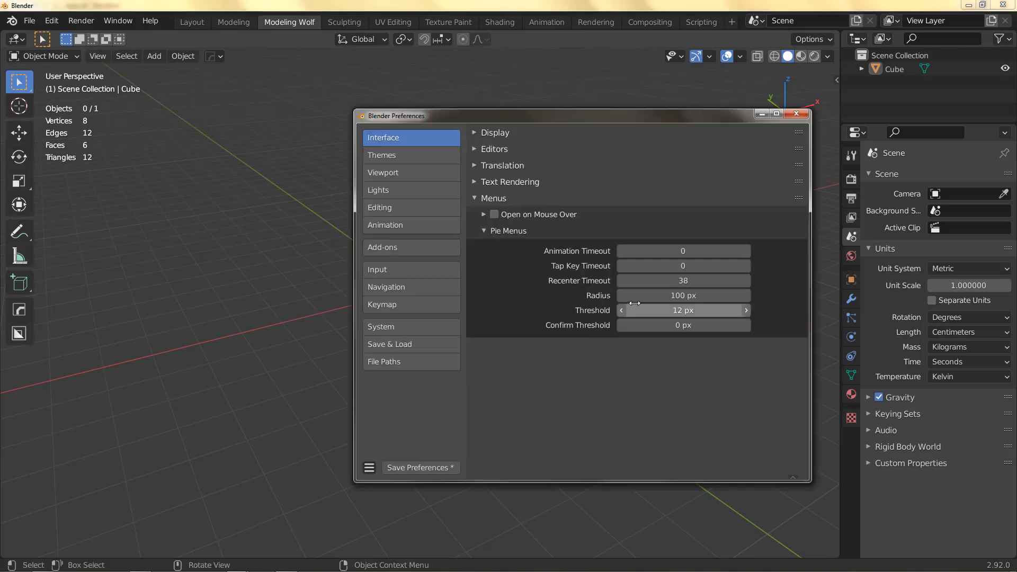
Step: Set the Tap Key Timeout to 100 and test the Snap pie menu, dismissing it without choosing an option
{"action": "mouse_move", "coordinate": [676, 270]}
{"action": "left_mouse_down"}
{"action": "mouse_move", "coordinate": [709, 270]}
{"action": "mouse_move", "coordinate": [685, 270]}
{"action": "left_mouse_up"}
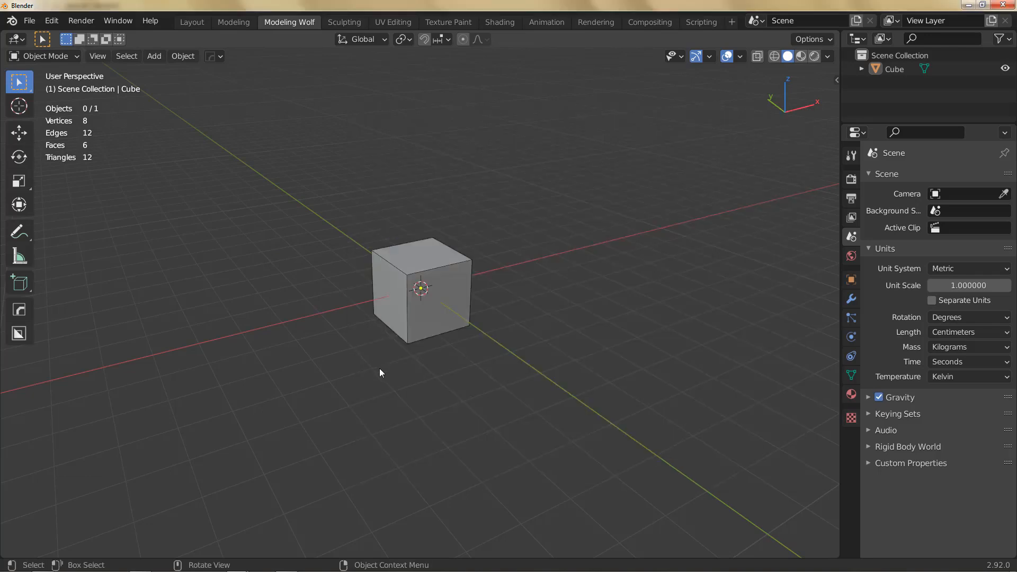
{"action": "key", "text": "shift+s"}
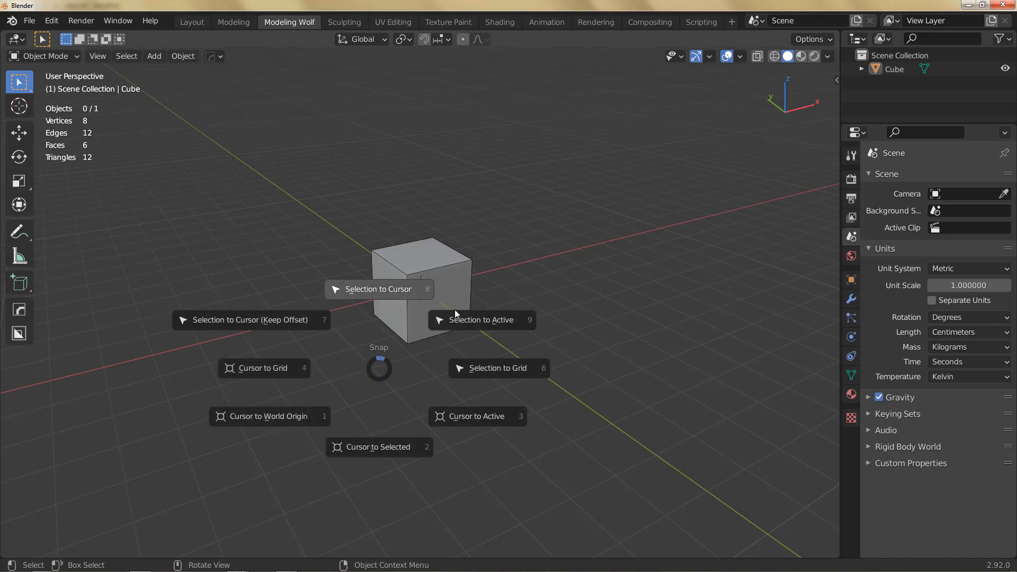
{"action": "key", "text": "Escape"}
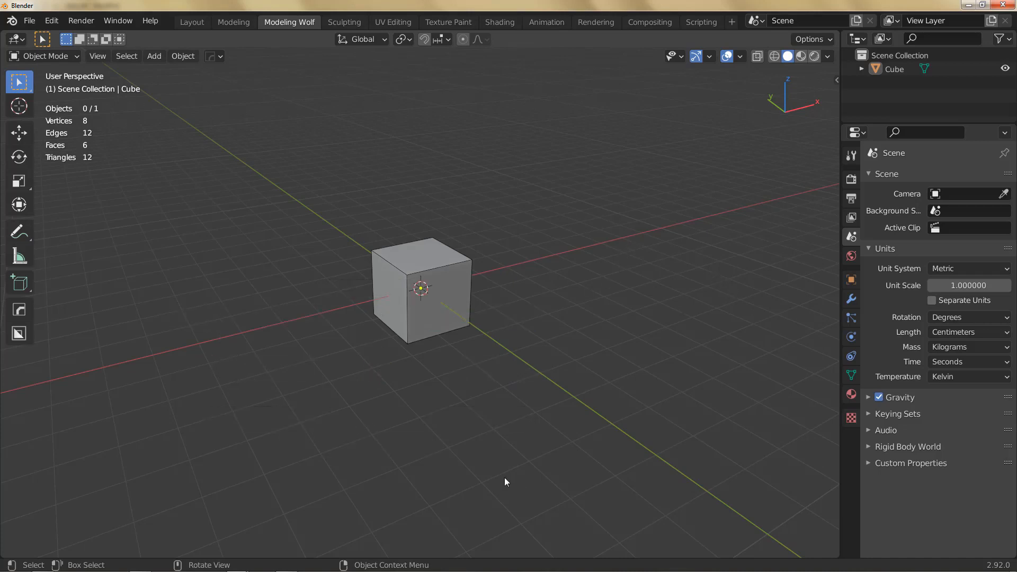
Step: Reopen the preferences and collapse the Pie Menus and Menus settings
{"action": "key", "text": "ctrl+comma"}
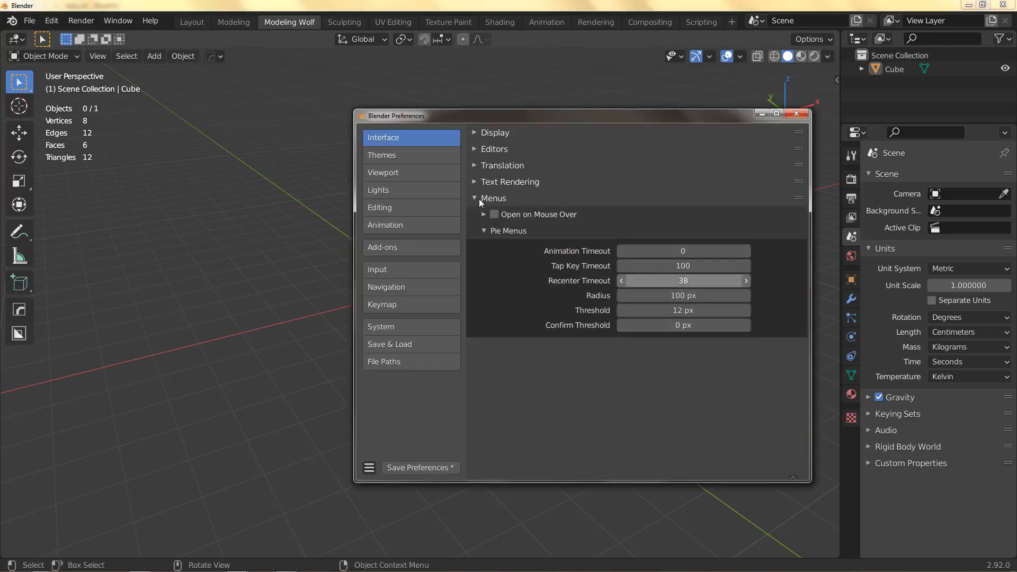
{"action": "left_click", "coordinate": [485, 229]}
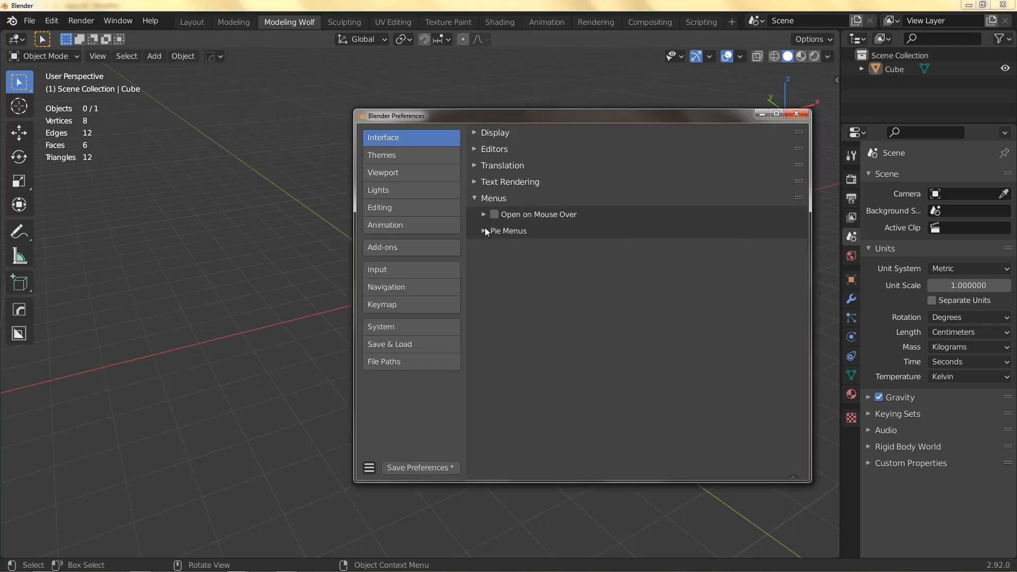
{"action": "left_click", "coordinate": [475, 198]}
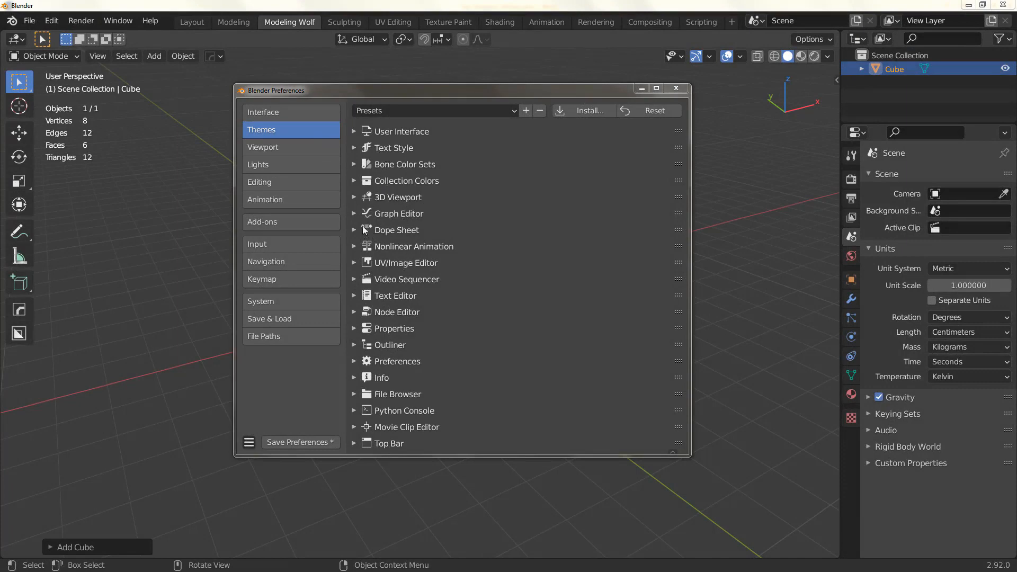
Step: Expand the 3D Viewport theme colours and look through them down to the face orientation entries
{"action": "left_click", "coordinate": [354, 198]}
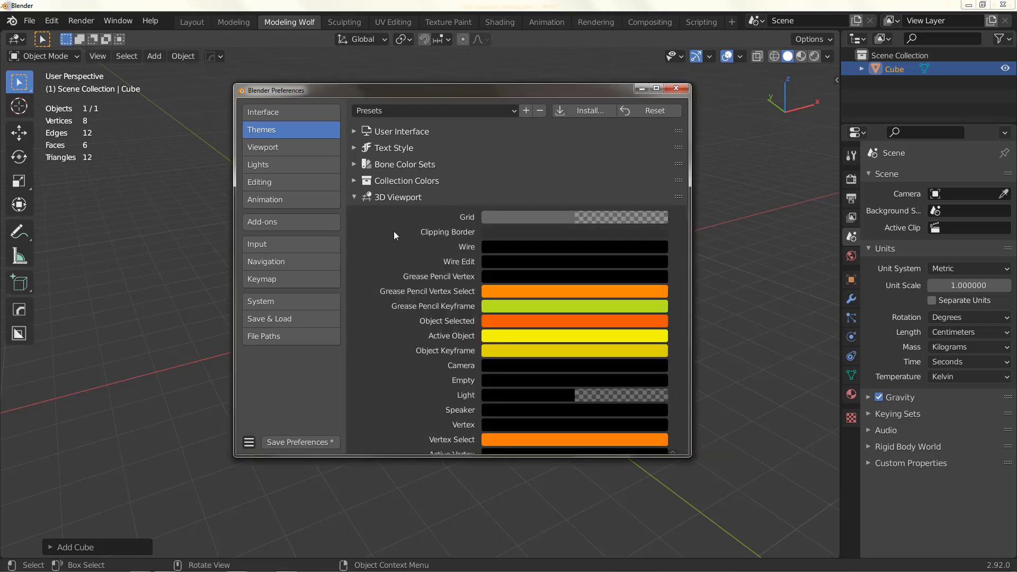
{"action": "scroll", "coordinate": [395, 231], "scroll_direction": "down", "scroll_amount": 3}
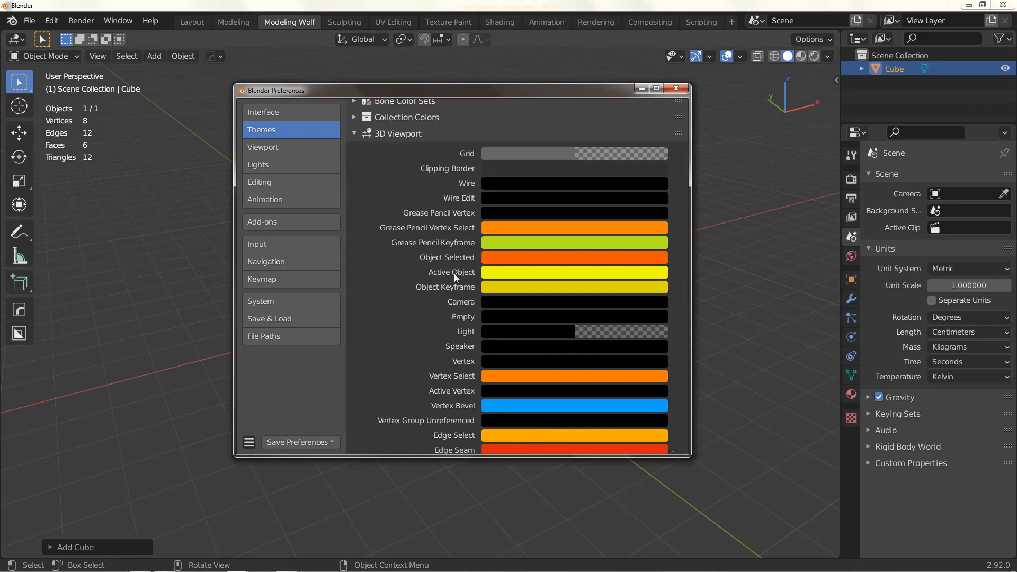
{"action": "left_click_drag", "start_coordinate": [469, 88], "coordinate": [748, 120]}
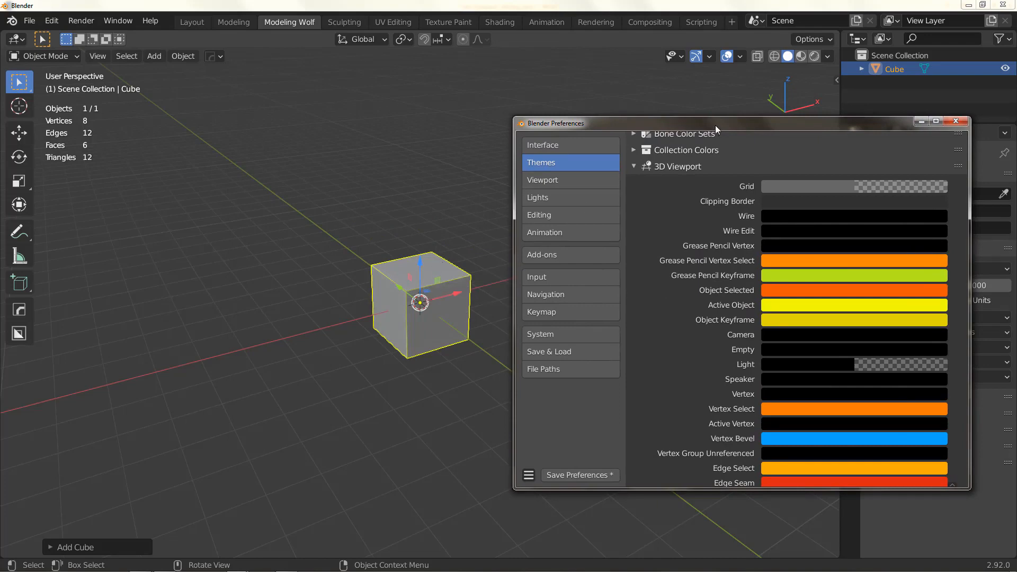
{"action": "left_click_drag", "start_coordinate": [715, 125], "coordinate": [597, 82]}
{"action": "scroll", "coordinate": [585, 284], "scroll_direction": "down", "scroll_amount": 3}
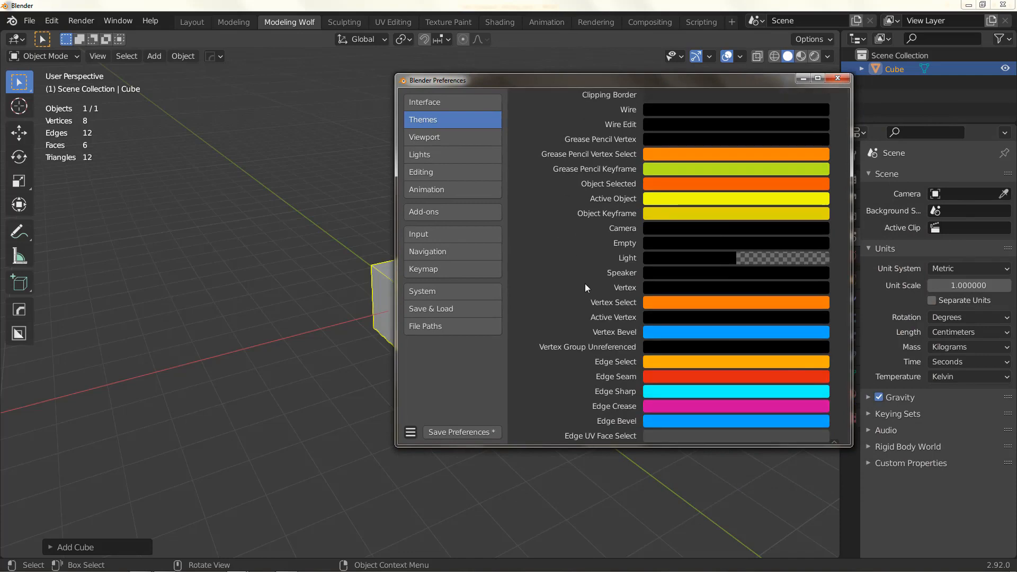
{"action": "scroll", "coordinate": [585, 284], "scroll_direction": "down", "scroll_amount": 5}
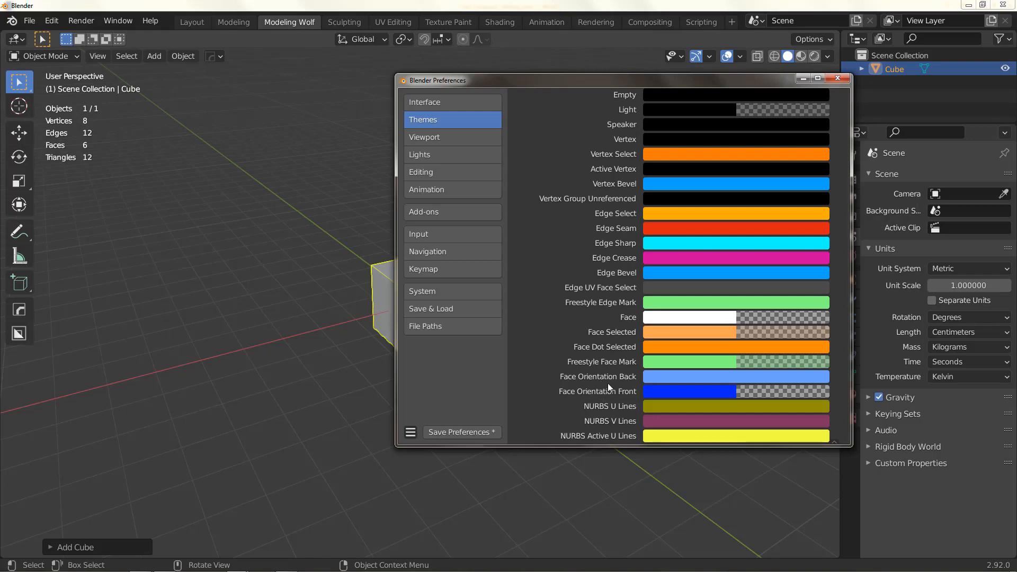
Step: Inspect the Face Orientation Back and Face Orientation Front theme colours, and move the preferences window clear of the cube
{"action": "left_click", "coordinate": [660, 377]}
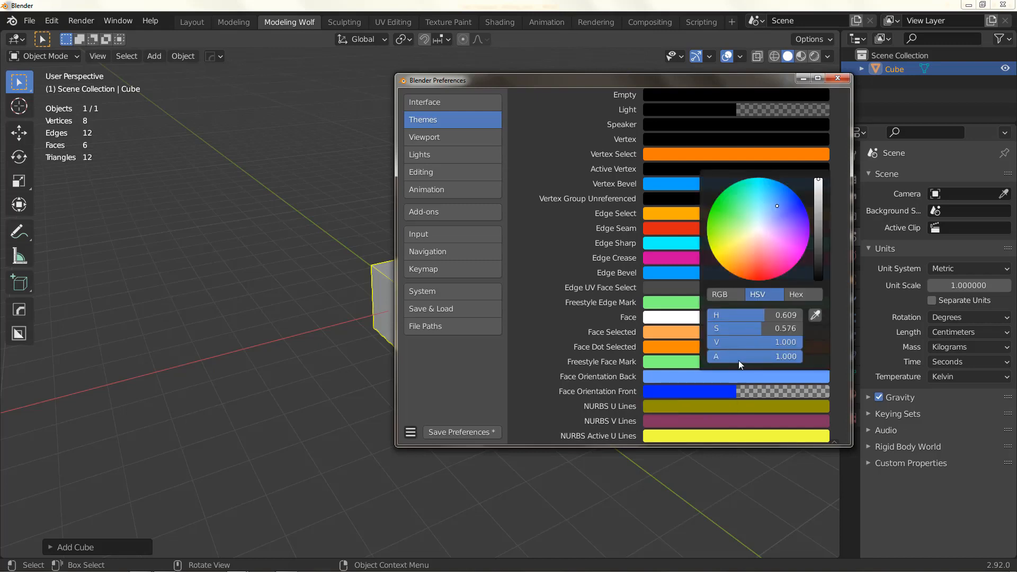
{"action": "mouse_move", "coordinate": [756, 356]}
{"action": "left_mouse_down"}
{"action": "mouse_move", "coordinate": [720, 356]}
{"action": "mouse_move", "coordinate": [758, 356]}
{"action": "left_mouse_up"}
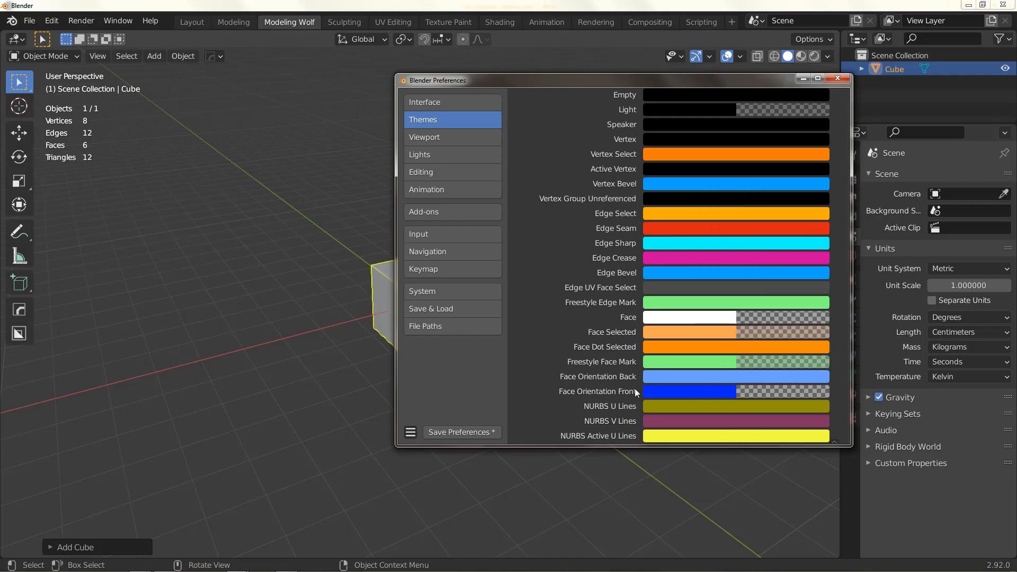
{"action": "left_click", "coordinate": [684, 390]}
{"action": "left_click_drag", "start_coordinate": [556, 80], "coordinate": [692, 135]}
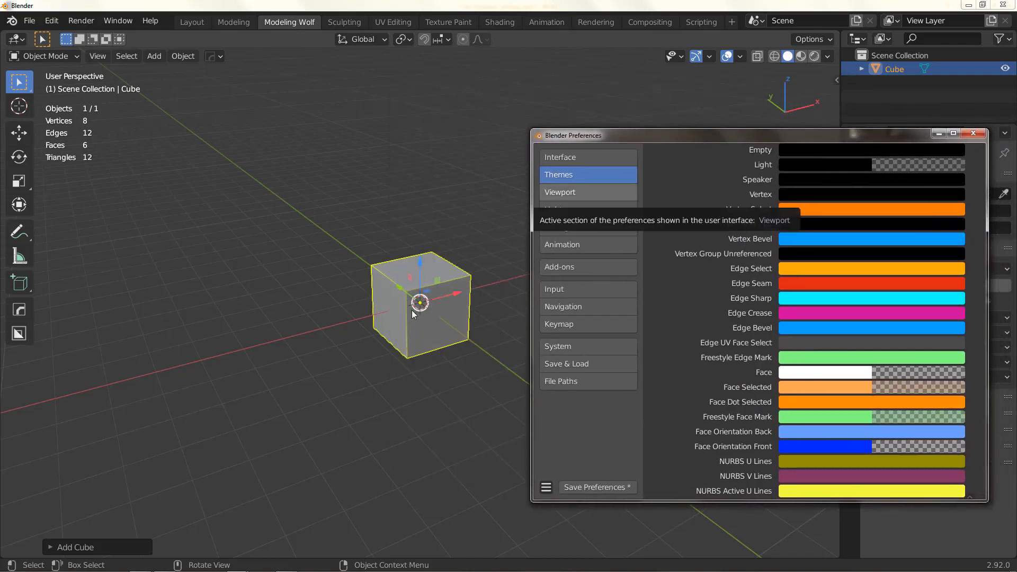
Step: Switch the cube to Edit Mode and deselect all of its faces
{"action": "left_click", "coordinate": [78, 59]}
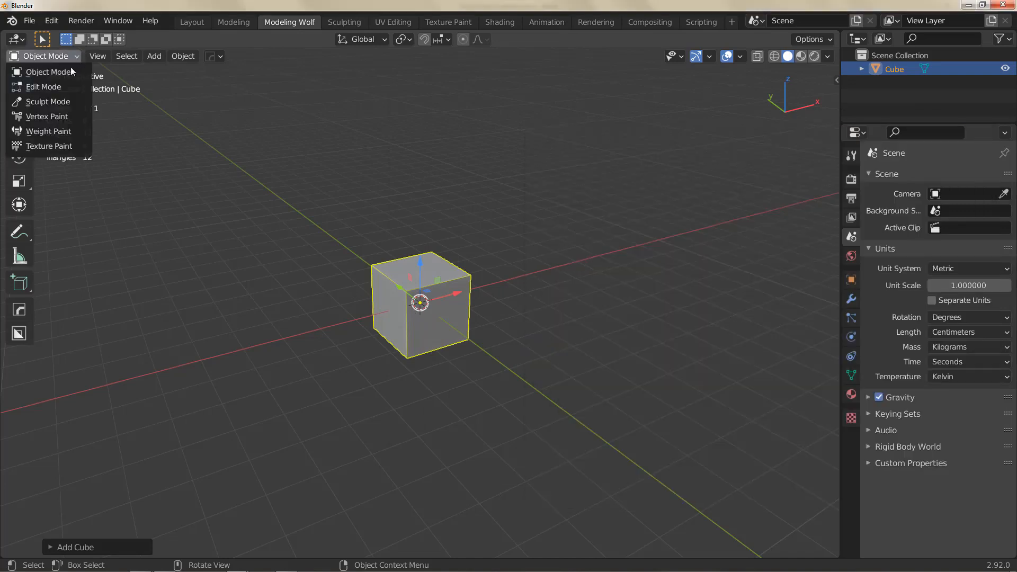
{"action": "left_click", "coordinate": [53, 91]}
{"action": "scroll", "coordinate": [467, 298], "scroll_direction": "up", "scroll_amount": 1}
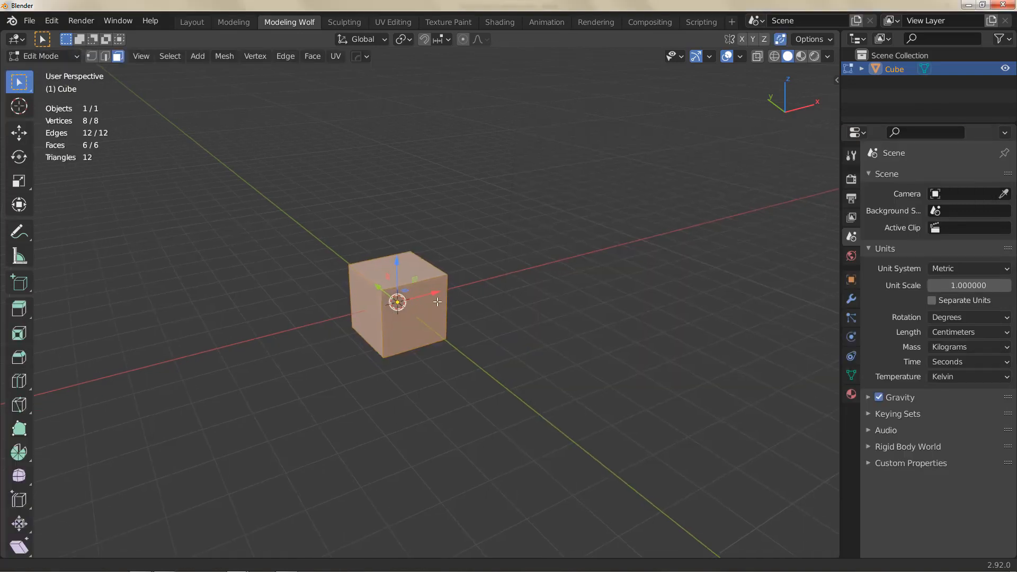
{"action": "scroll", "coordinate": [464, 294], "scroll_direction": "up", "scroll_amount": 1}
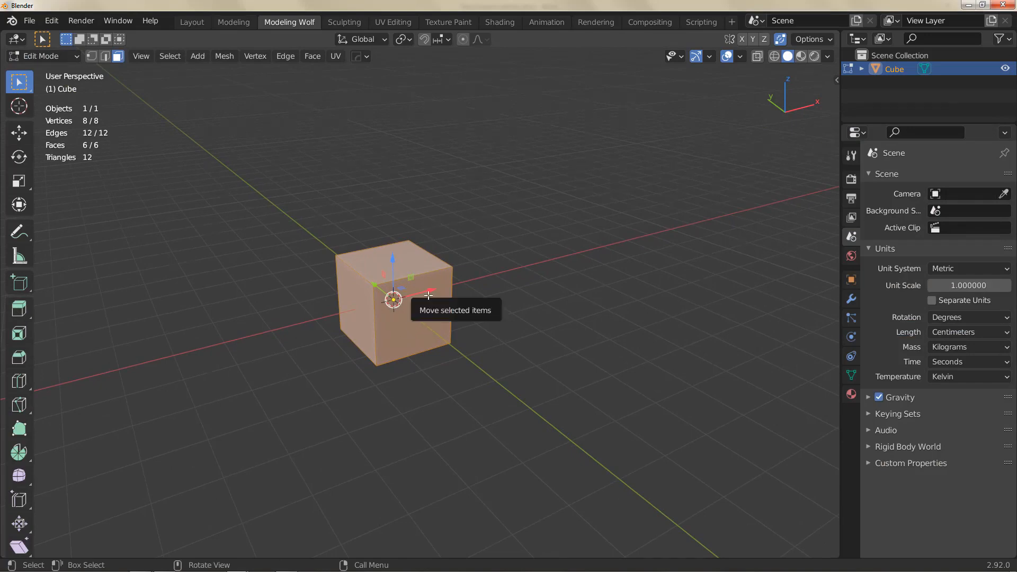
{"action": "key", "text": "ctrl+comma"}
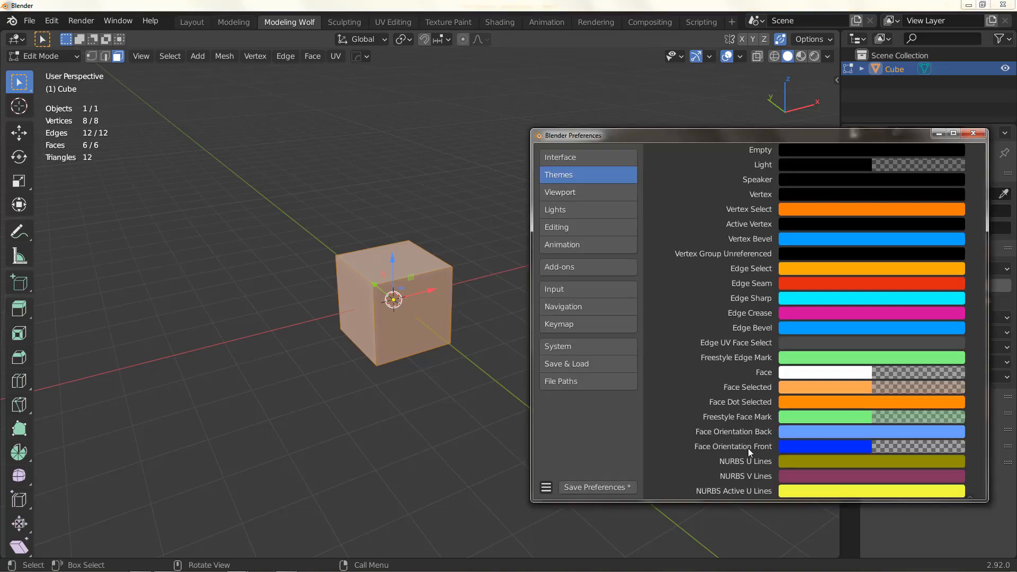
{"action": "left_click", "coordinate": [454, 359]}
{"action": "left_click", "coordinate": [473, 306]}
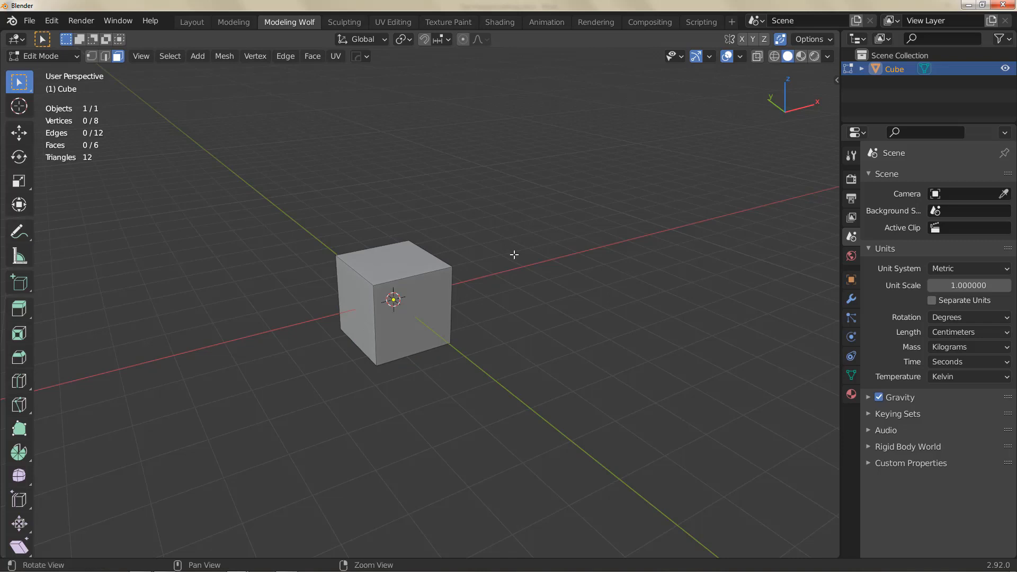
Step: Check the viewport overlay options and inspect the Face Orientation Front colour in the theme preferences
{"action": "key", "text": "ctrl+comma"}
{"action": "left_click_drag", "start_coordinate": [679, 252], "coordinate": [782, 107]}
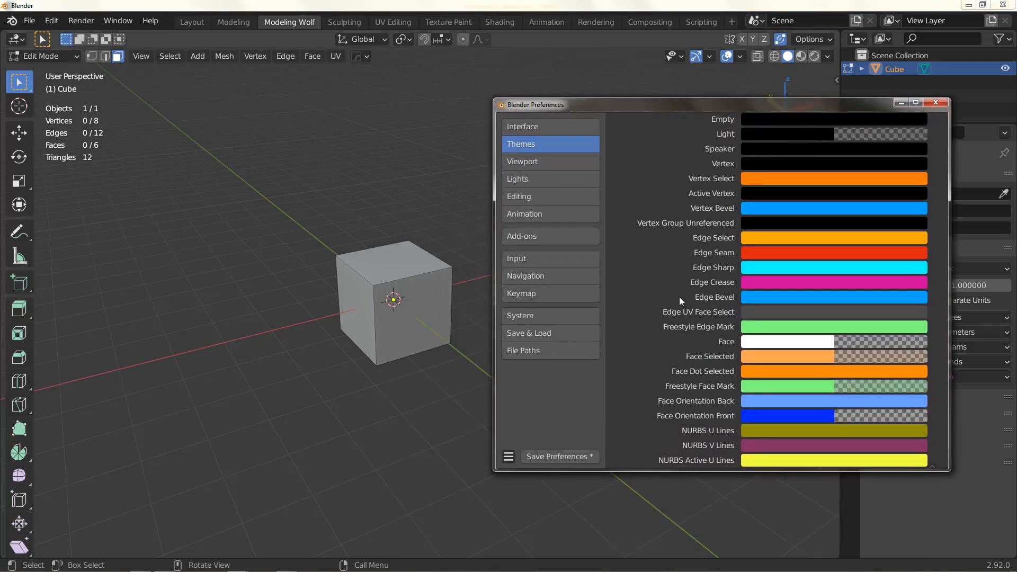
{"action": "left_click", "coordinate": [744, 70]}
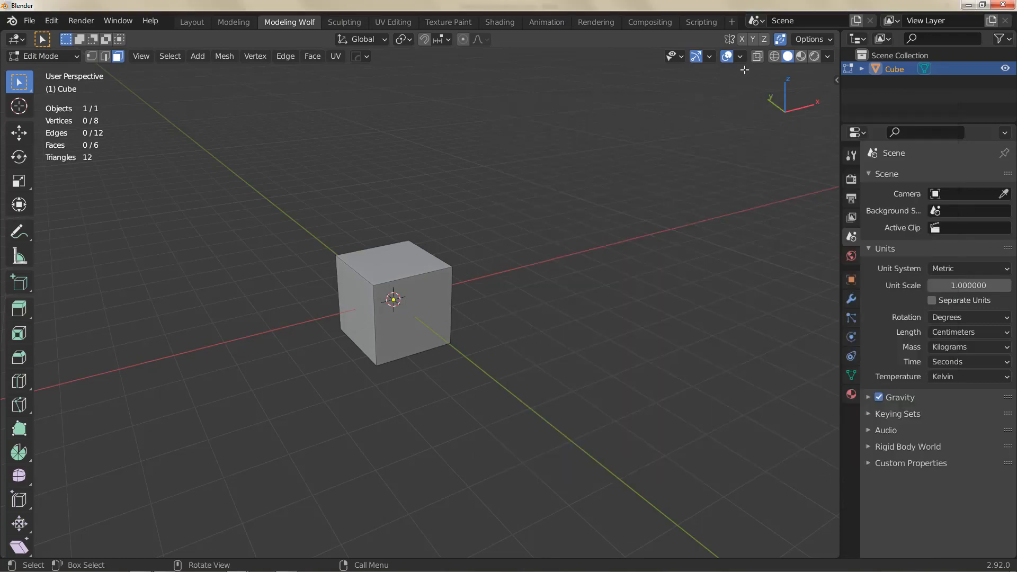
{"action": "left_click", "coordinate": [740, 57]}
{"action": "key", "text": "ctrl+comma"}
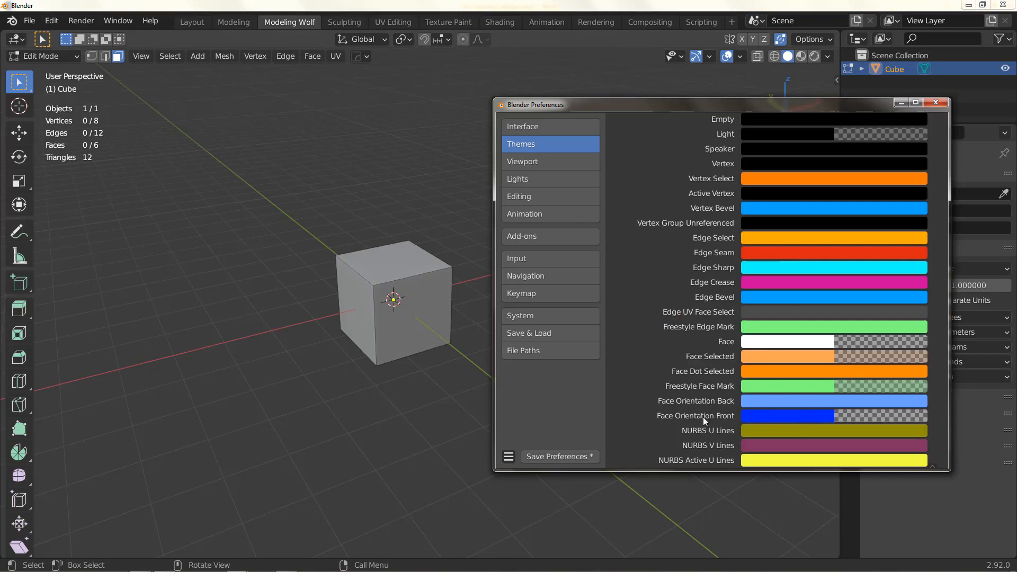
{"action": "left_click", "coordinate": [784, 414]}
{"action": "mouse_move", "coordinate": [813, 397]}
{"action": "left_mouse_down"}
{"action": "mouse_move", "coordinate": [900, 397]}
{"action": "mouse_move", "coordinate": [809, 396]}
{"action": "left_mouse_up"}
Step: Flip the normals of the cube's front side face and clear the selection
{"action": "left_click", "coordinate": [423, 316]}
{"action": "left_click", "coordinate": [421, 317]}
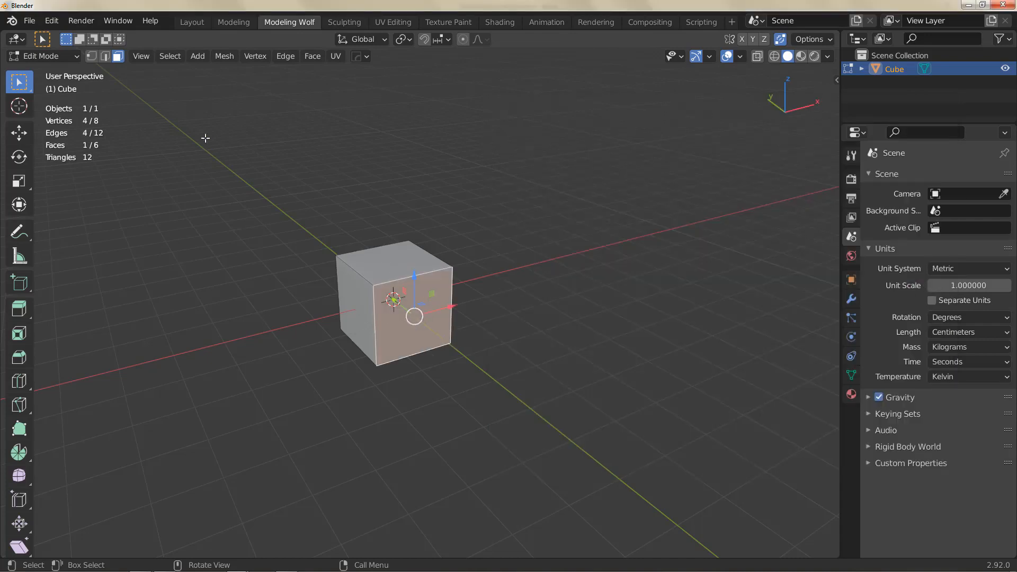
{"action": "left_click", "coordinate": [223, 57]}
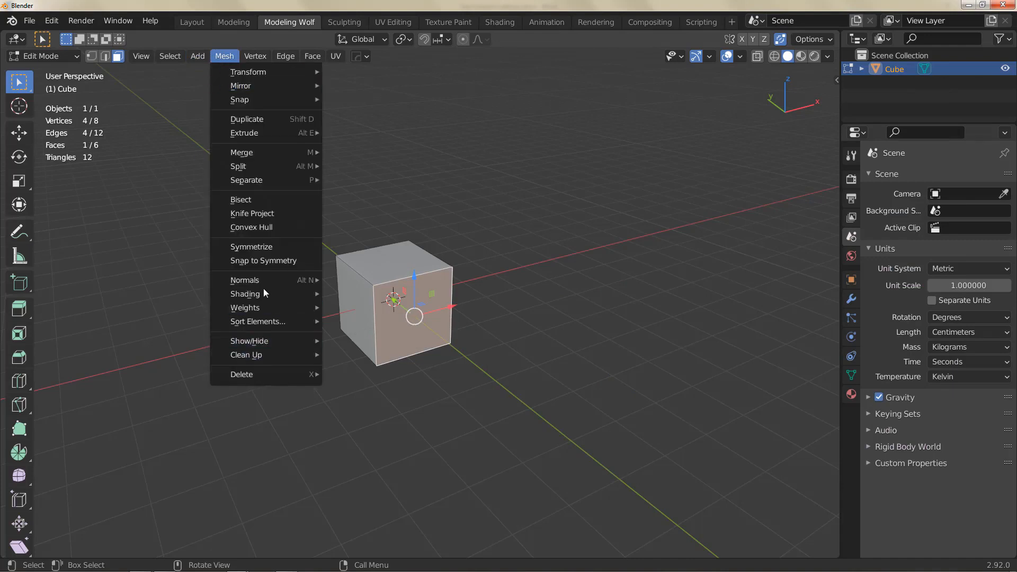
{"action": "mouse_move", "coordinate": [263, 279]}
{"action": "left_click", "coordinate": [344, 281]}
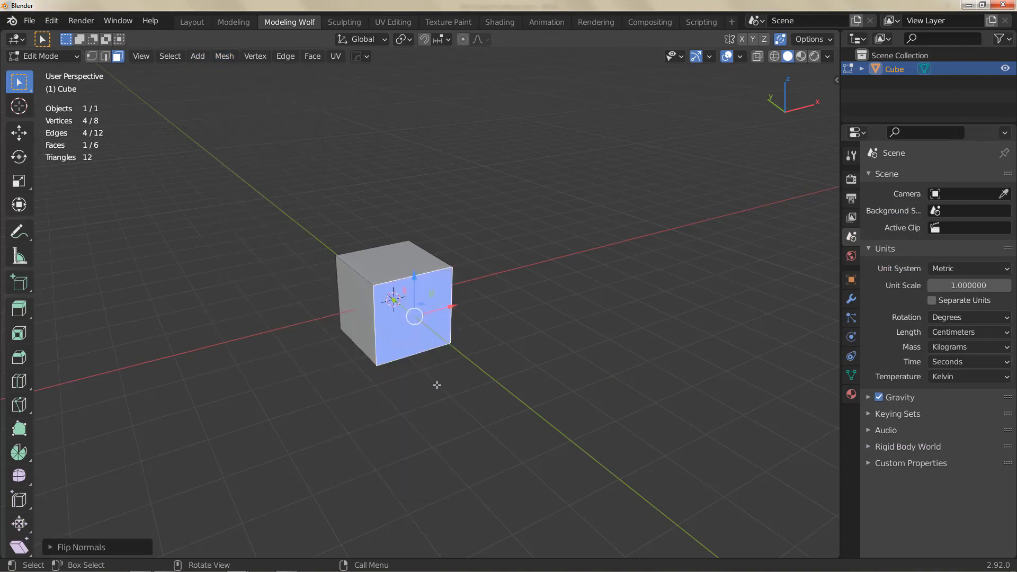
{"action": "left_click", "coordinate": [388, 413]}
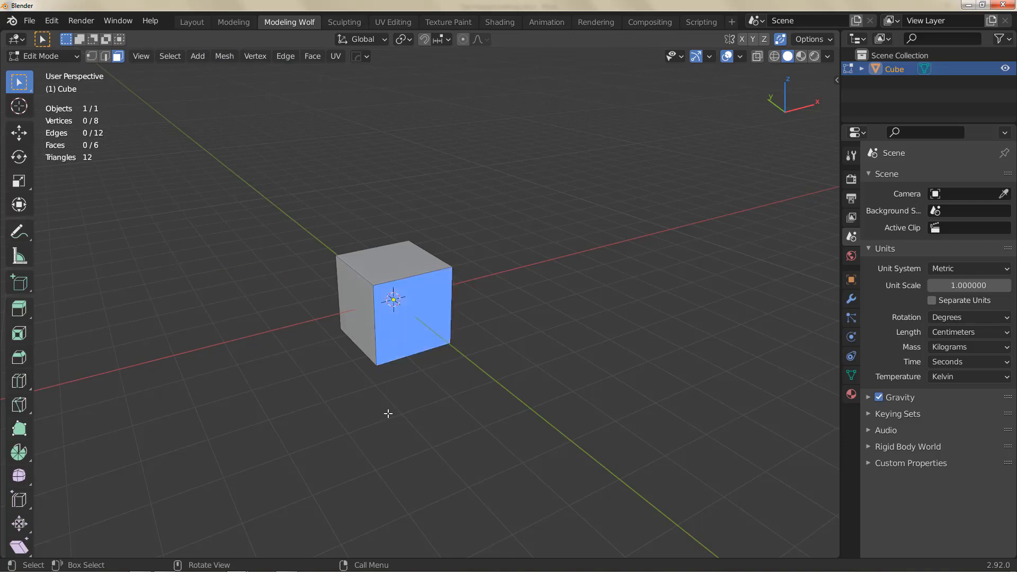
Step: Return the cube to Object Mode and inspect its flipped face
{"action": "left_click", "coordinate": [75, 54]}
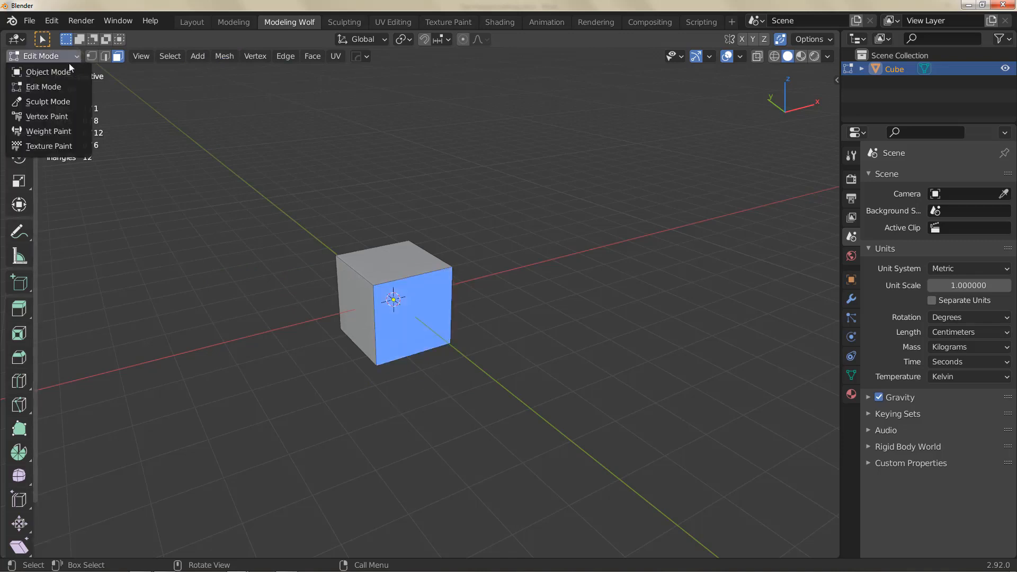
{"action": "left_click", "coordinate": [65, 71]}
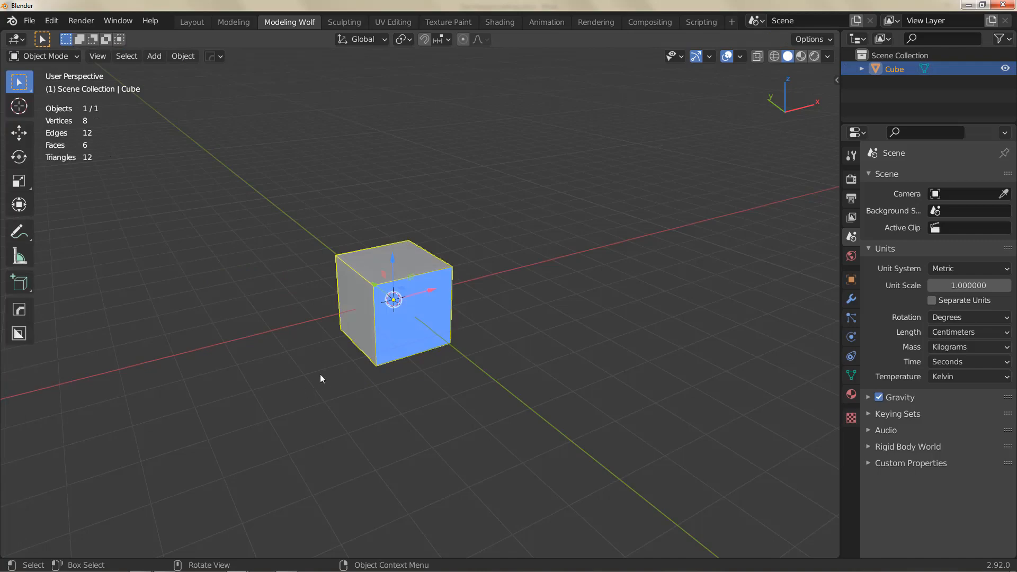
{"action": "middle_click_drag", "start_coordinate": [438, 329], "coordinate": [415, 326]}
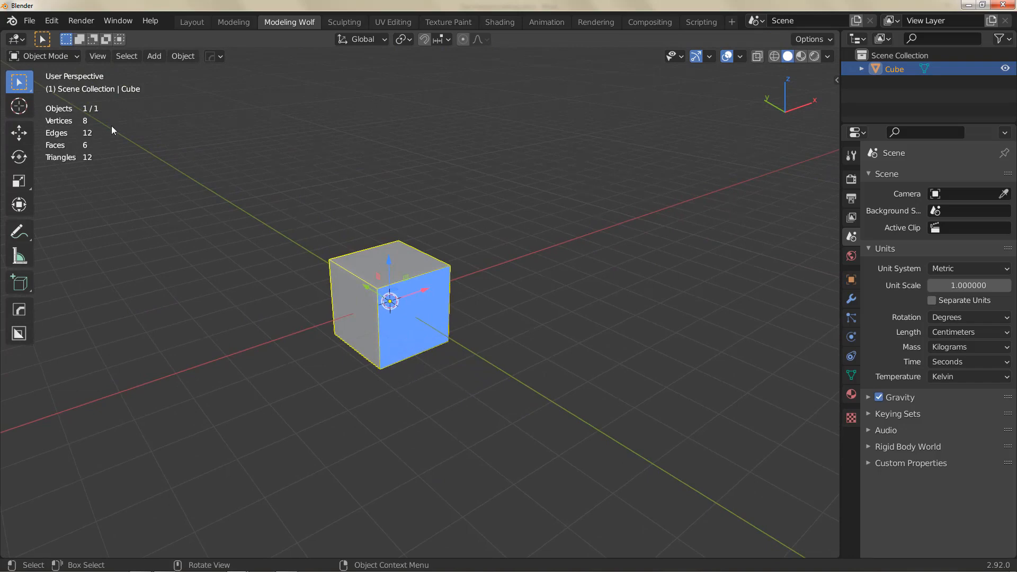
Step: Put the cube back in Edit Mode and select the flipped face
{"action": "left_click", "coordinate": [75, 58]}
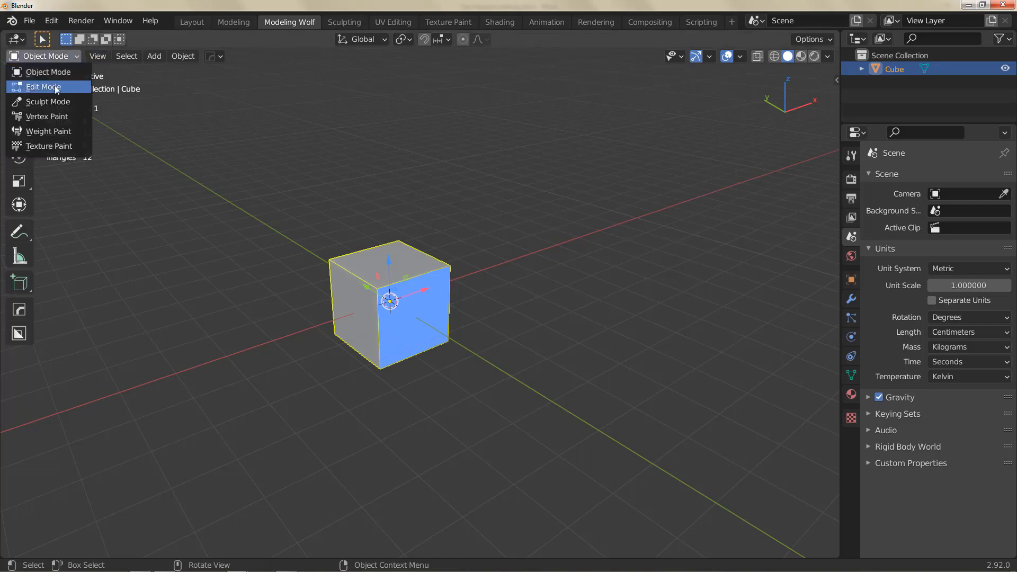
{"action": "left_click", "coordinate": [56, 87]}
{"action": "left_click", "coordinate": [386, 350]}
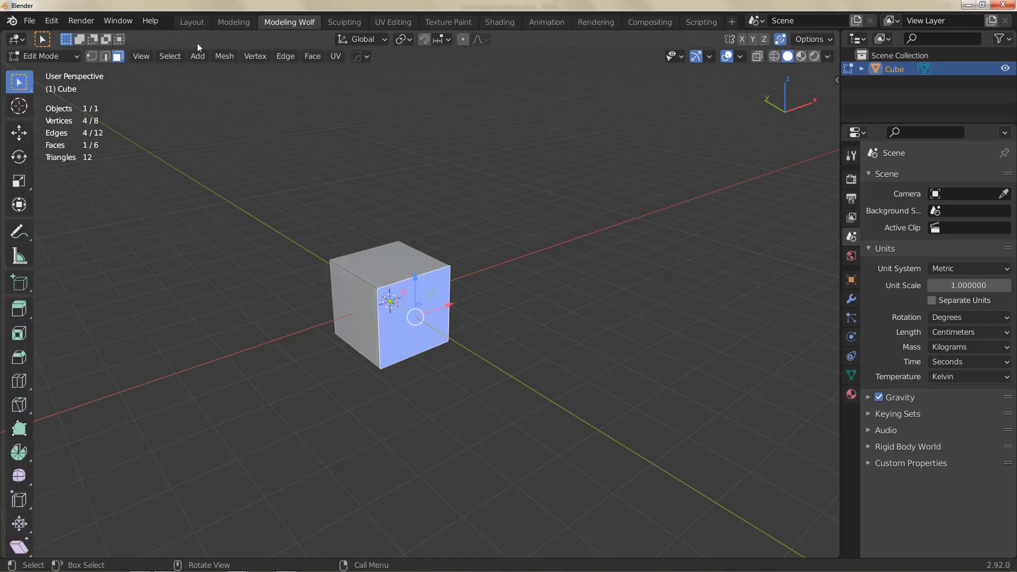
{"action": "left_click", "coordinate": [221, 56]}
{"action": "mouse_move", "coordinate": [248, 279]}
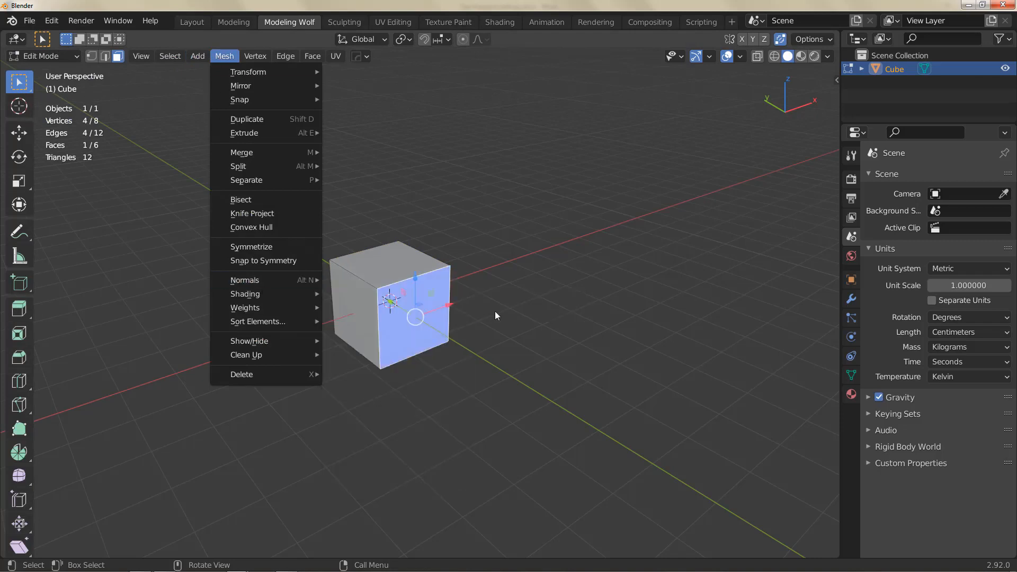
{"action": "left_click", "coordinate": [396, 263]}
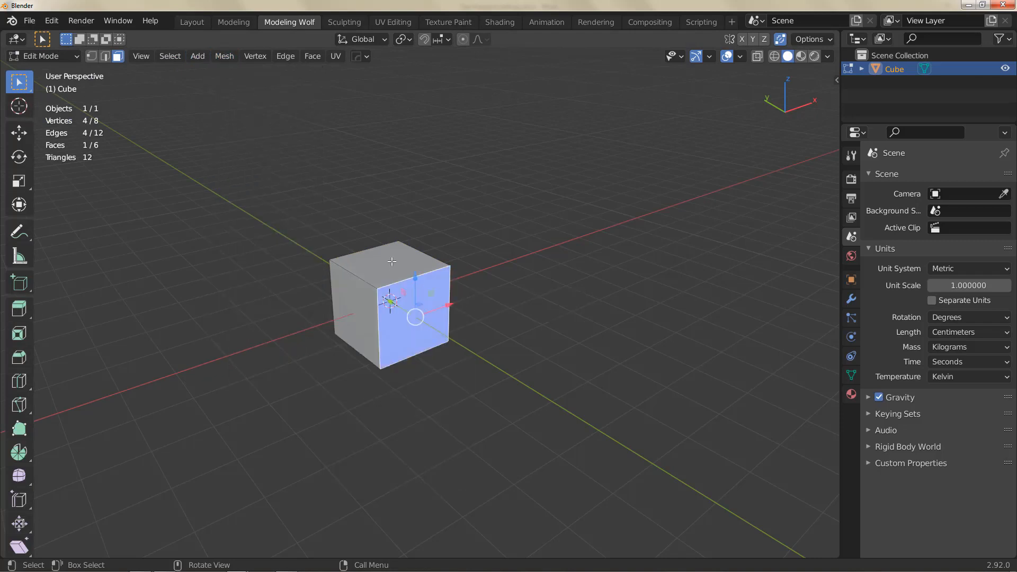
Step: Select all of the cube's faces and recalculate their normals to the outside
{"action": "left_click", "coordinate": [163, 58]}
{"action": "left_click", "coordinate": [171, 72]}
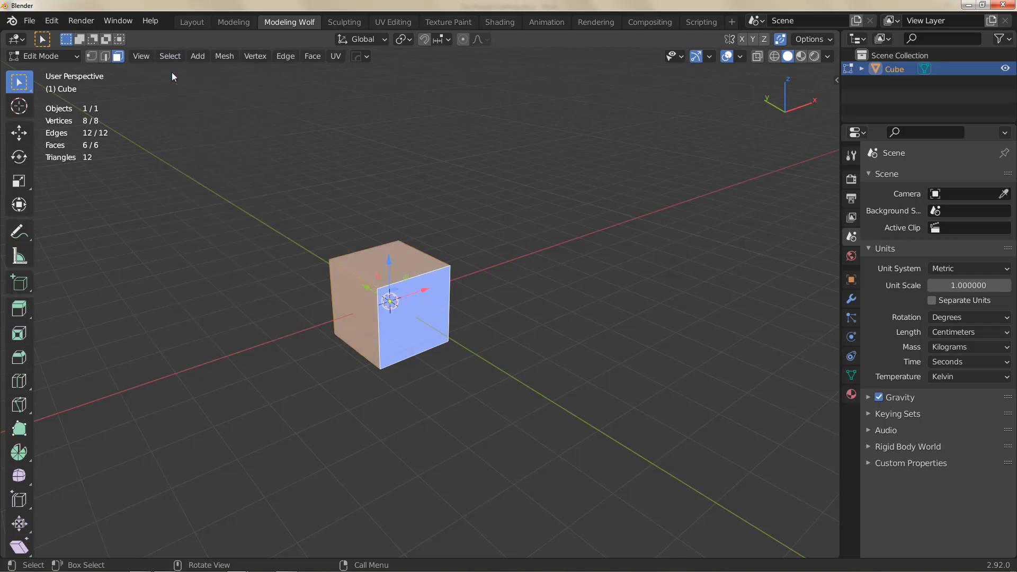
{"action": "left_click", "coordinate": [219, 57]}
{"action": "mouse_move", "coordinate": [273, 277]}
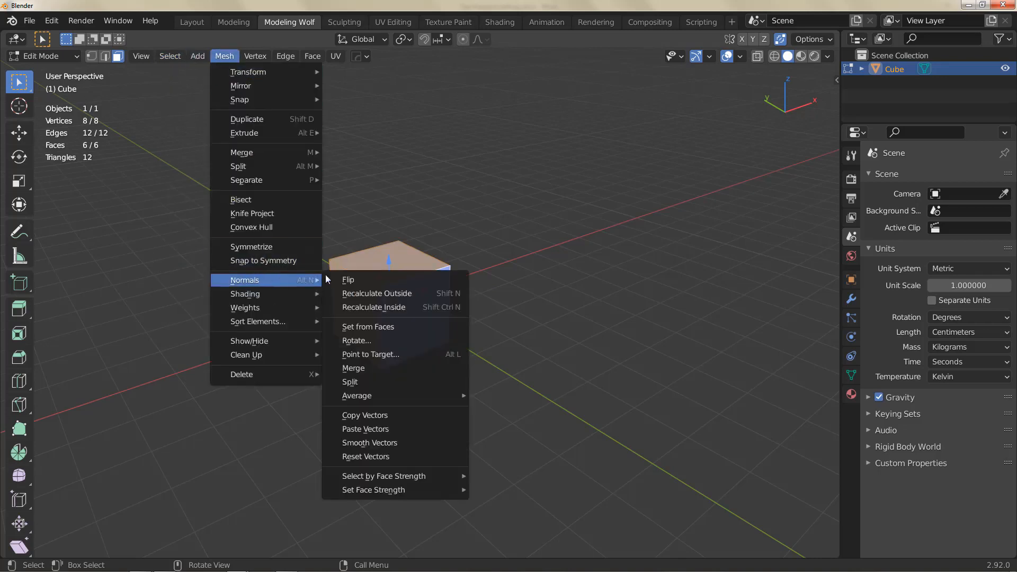
{"action": "left_click", "coordinate": [383, 294]}
{"action": "scroll", "coordinate": [430, 364], "scroll_direction": "up", "scroll_amount": 2}
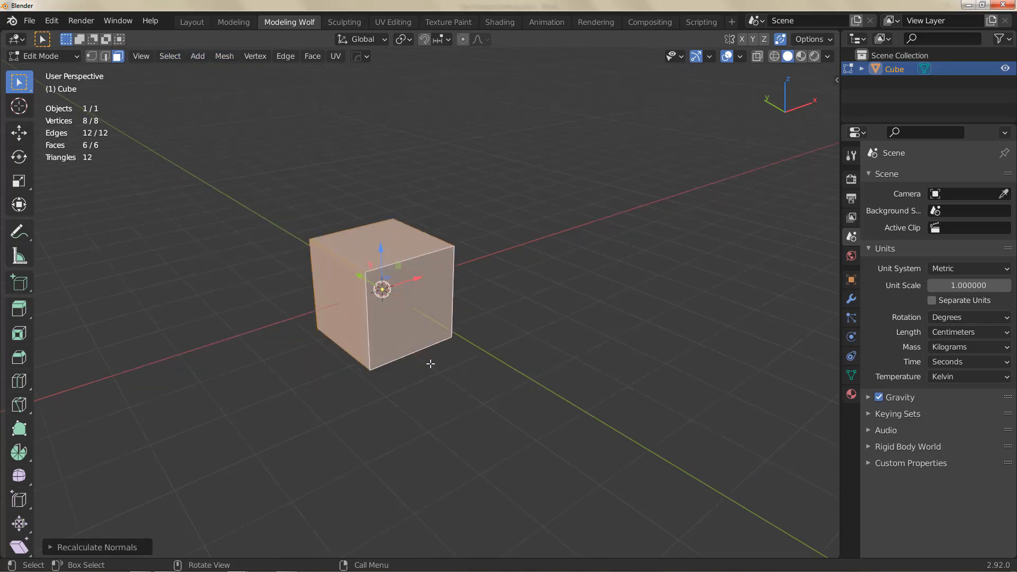
Step: Delete the cube's top face and examine the back-face colour on the inner walls
{"action": "middle_click_drag", "start_coordinate": [381, 224], "coordinate": [393, 273], "text": "shift"}
{"action": "left_click", "coordinate": [393, 272]}
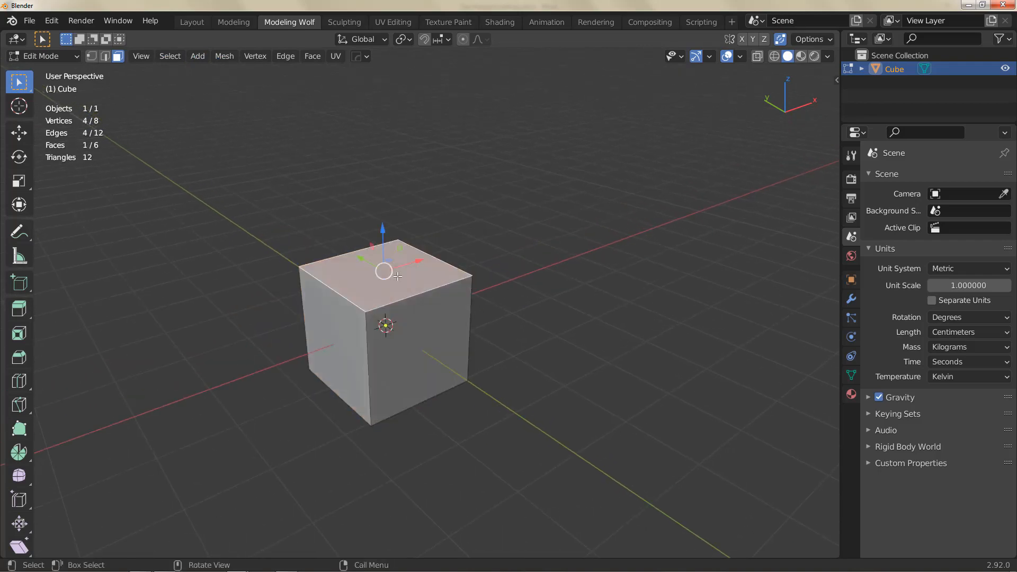
{"action": "key", "text": "x"}
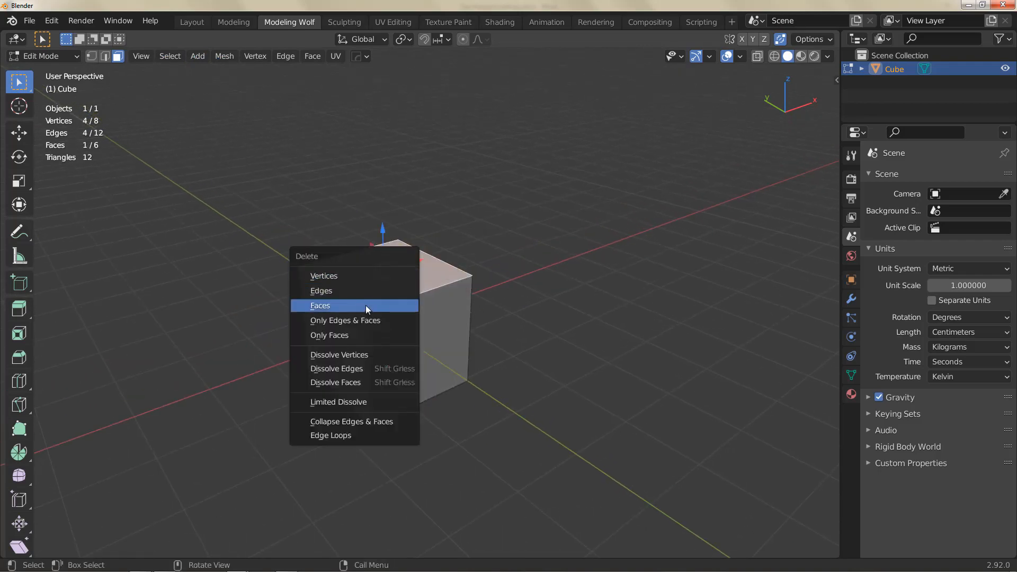
{"action": "left_click", "coordinate": [366, 305]}
{"action": "middle_click_drag", "start_coordinate": [424, 296], "coordinate": [407, 261]}
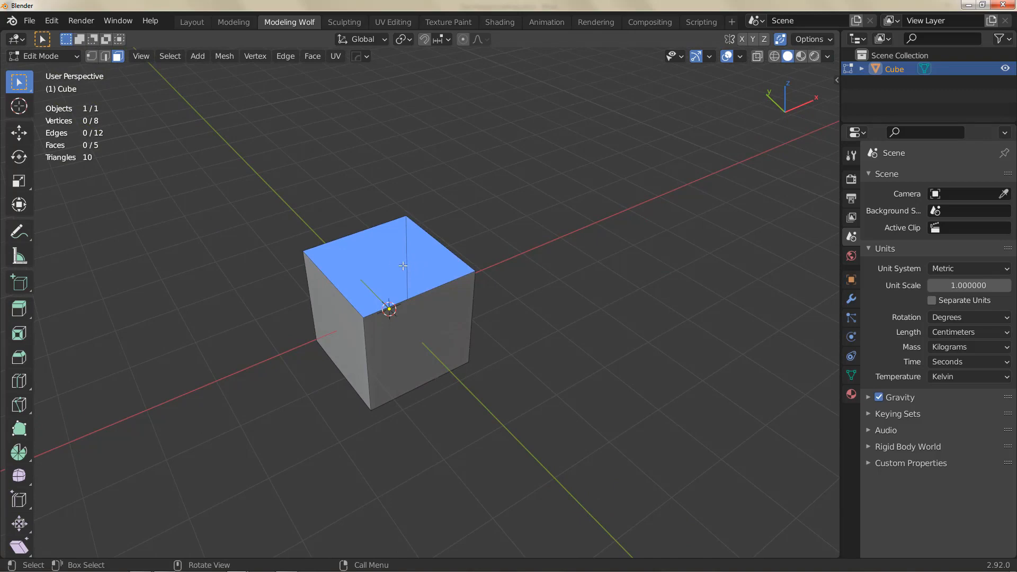
{"action": "middle_click_drag", "start_coordinate": [425, 268], "coordinate": [430, 289]}
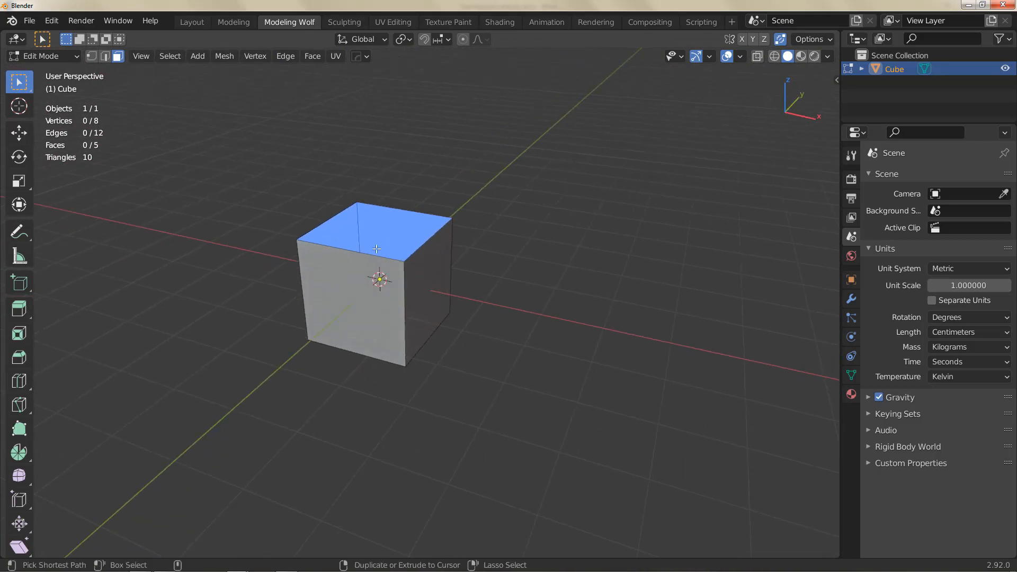
Step: Undo the deletion of the top face and bring the preferences window back
{"action": "key", "text": "ctrl+z"}
{"action": "key", "text": "alt+Tab"}
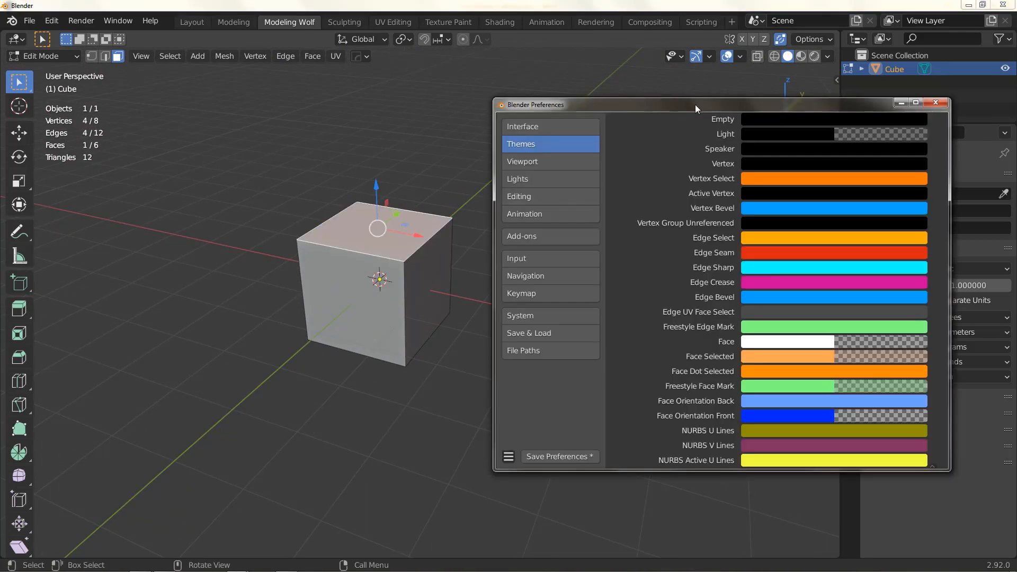
Step: Review the remaining 3D Viewport theme colours down to the Vertex Size and Face Dot Size settings
{"action": "left_click_drag", "start_coordinate": [695, 104], "coordinate": [598, 94]}
{"action": "scroll", "coordinate": [576, 363], "scroll_direction": "down", "scroll_amount": 12}
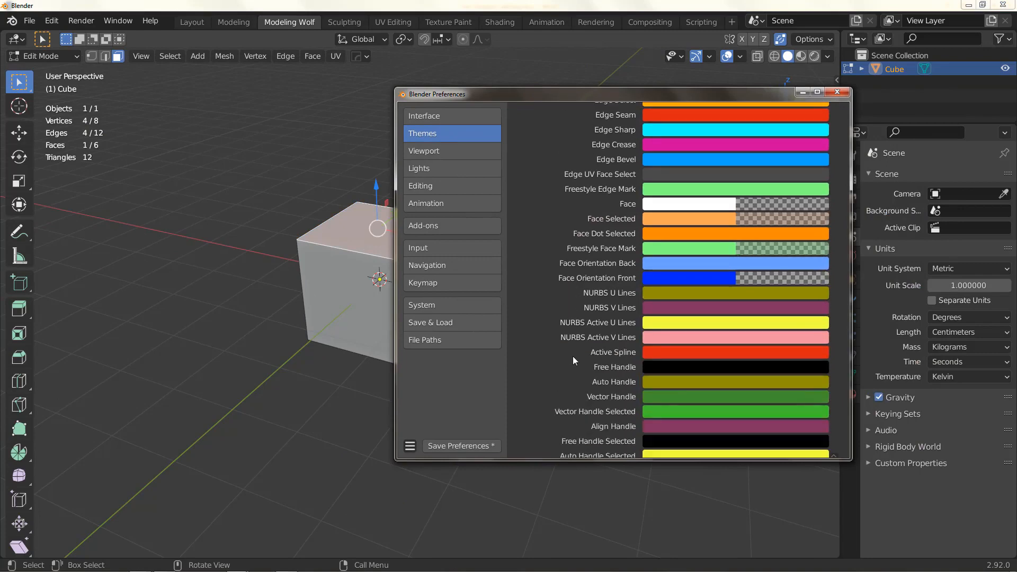
{"action": "scroll", "coordinate": [573, 358], "scroll_direction": "down", "scroll_amount": 11}
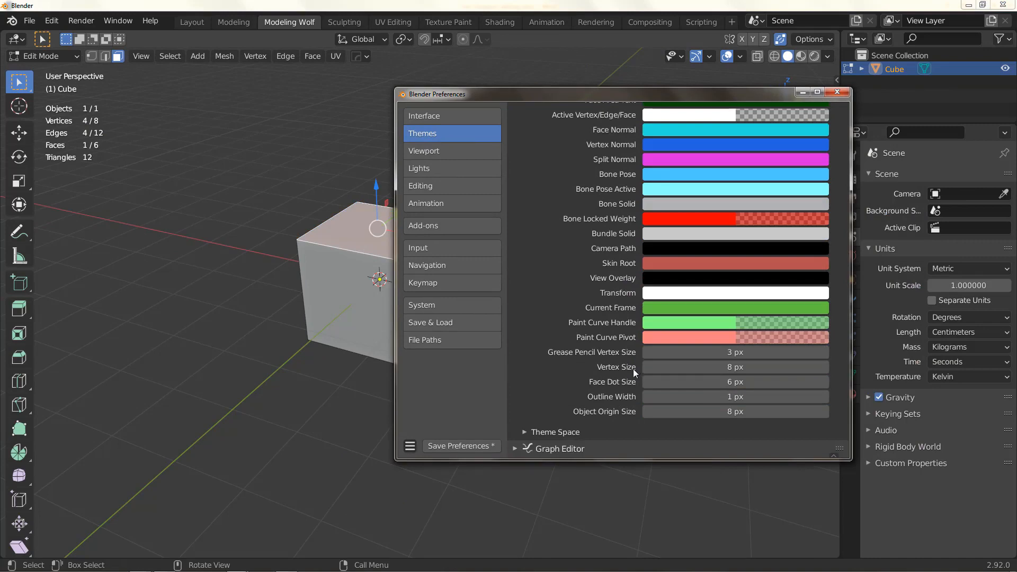
Step: Clear the cube's face selection and switch to vertex selection
{"action": "left_click", "coordinate": [326, 272]}
{"action": "left_click", "coordinate": [222, 272]}
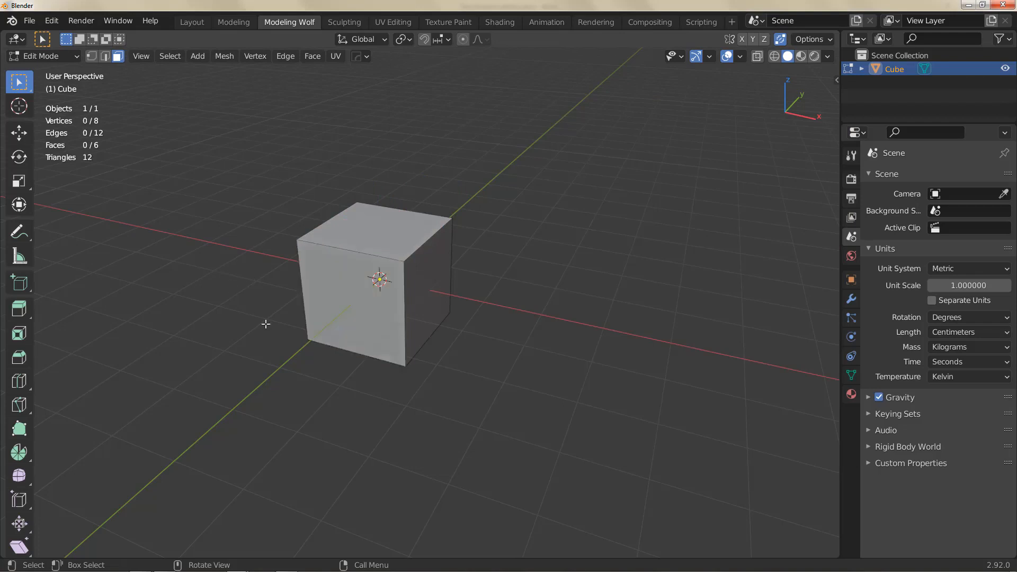
{"action": "left_click", "coordinate": [91, 57]}
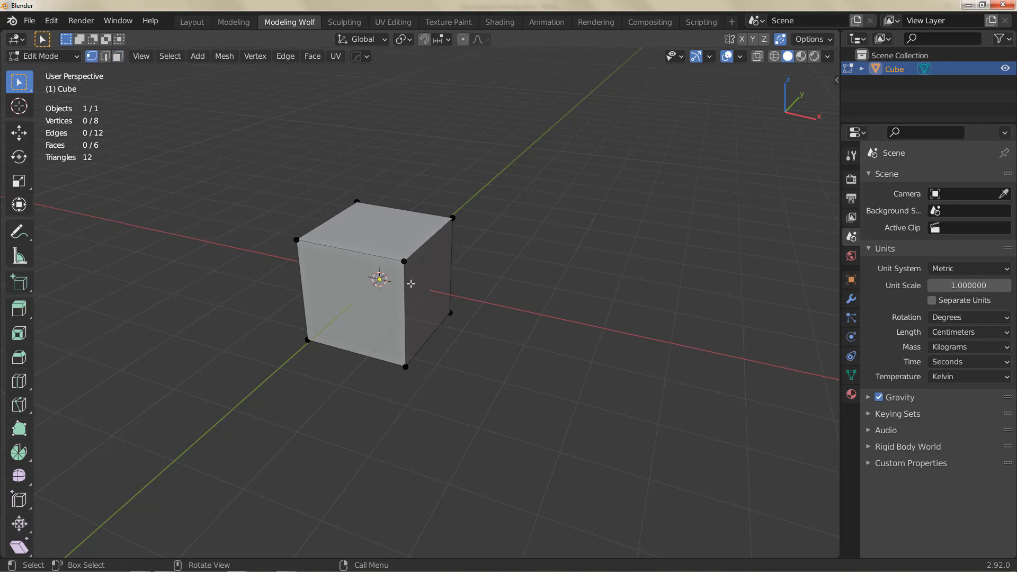
Step: Set the 3D Viewport theme's Vertex Size to 8 px and place the preferences window clear of the cube
{"action": "key", "text": "ctrl+comma"}
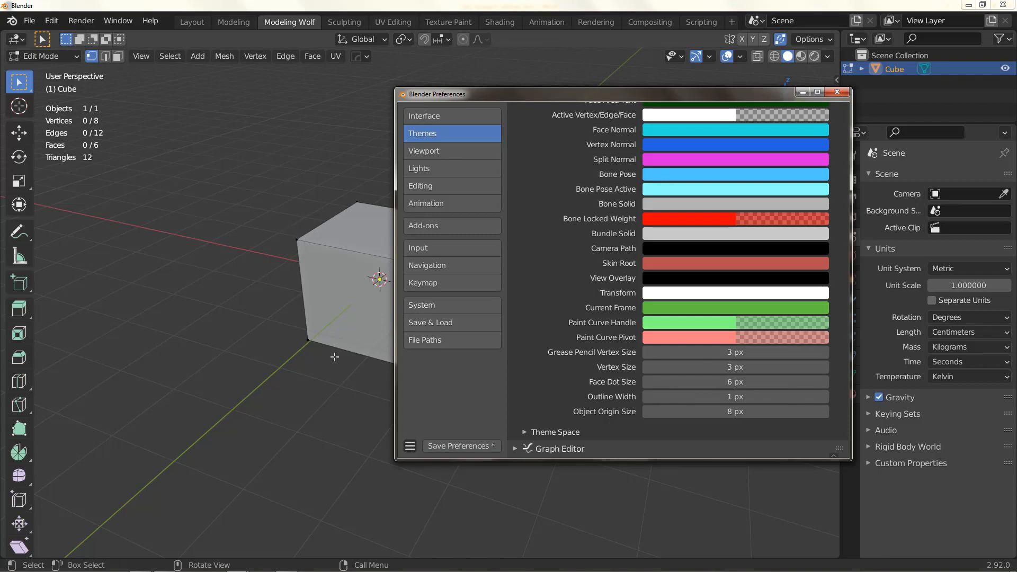
{"action": "left_click_drag", "start_coordinate": [711, 368], "coordinate": [754, 368]}
{"action": "left_click_drag", "start_coordinate": [572, 100], "coordinate": [662, 97]}
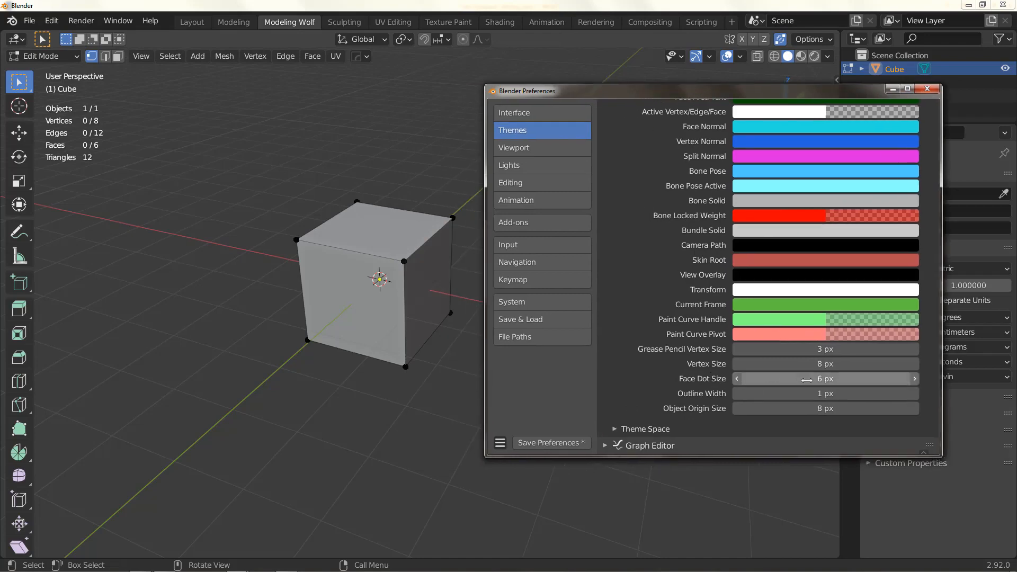
Step: Reset the theme's Face Dot Size to its default and restore it to 6 px
{"action": "right_click", "coordinate": [820, 379]}
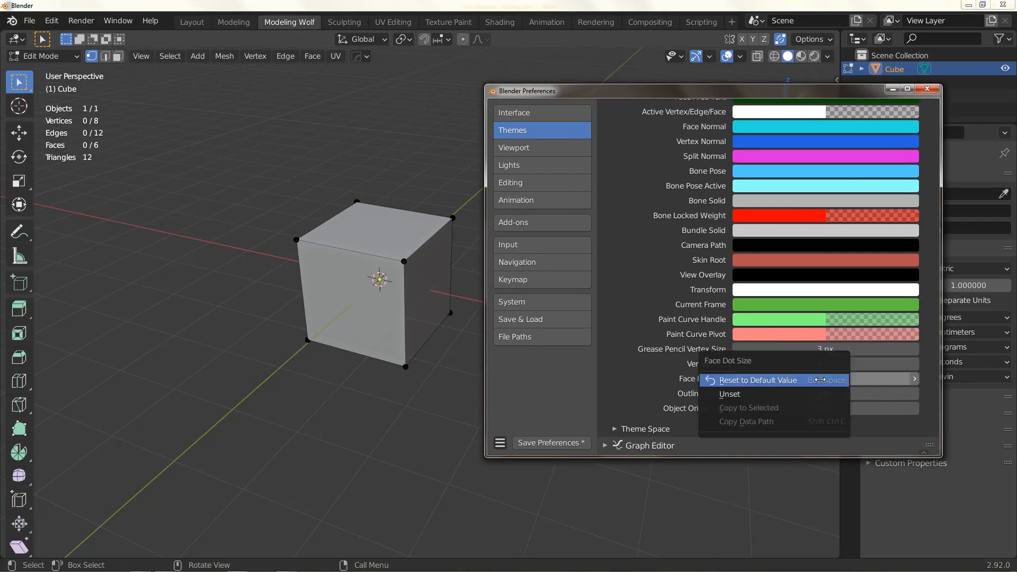
{"action": "left_click", "coordinate": [788, 381]}
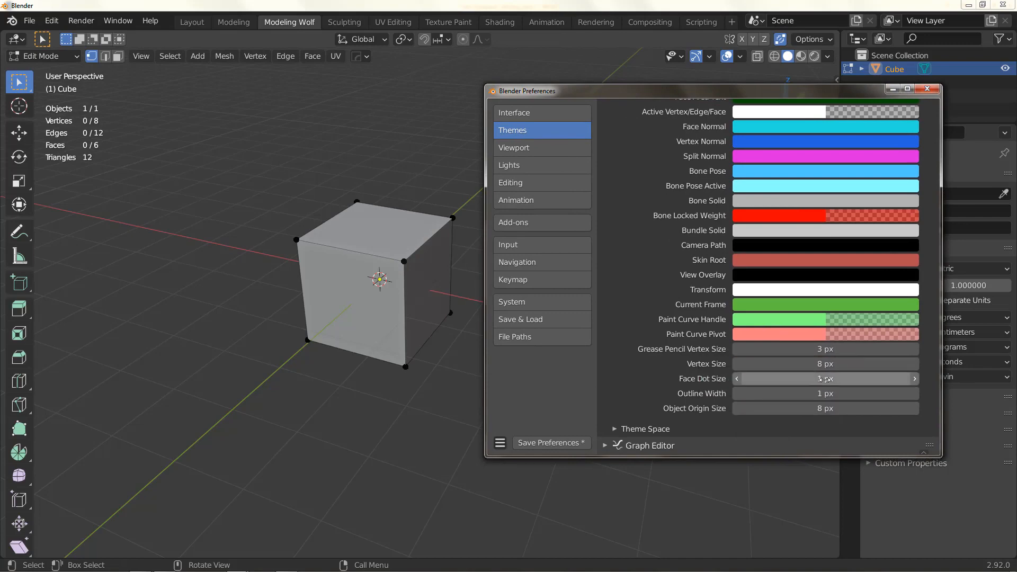
{"action": "left_click_drag", "start_coordinate": [824, 380], "coordinate": [830, 380]}
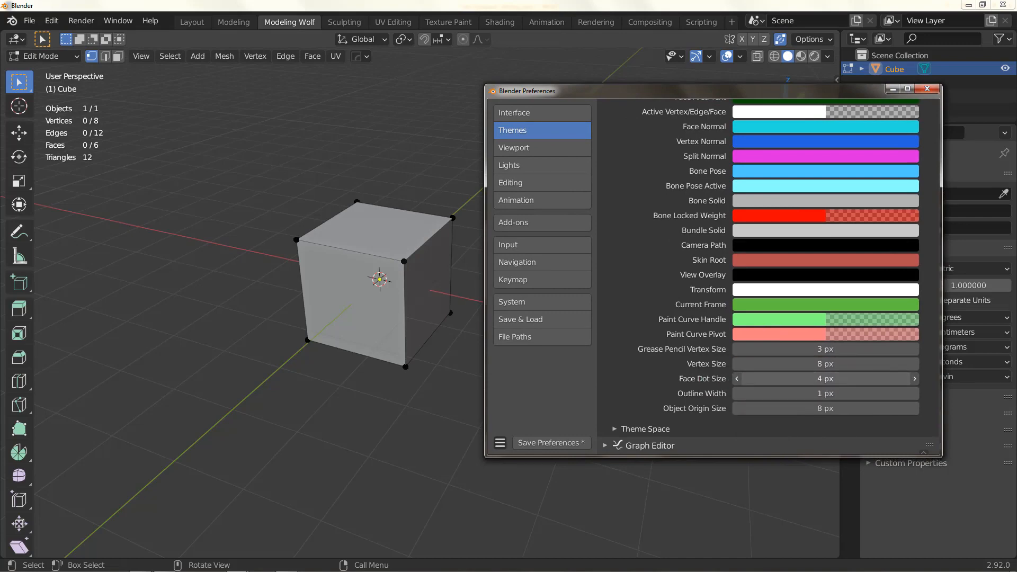
Step: Switch to face selection and examine the cube's face dots in wireframe display, returning to solid shading
{"action": "left_click", "coordinate": [373, 295]}
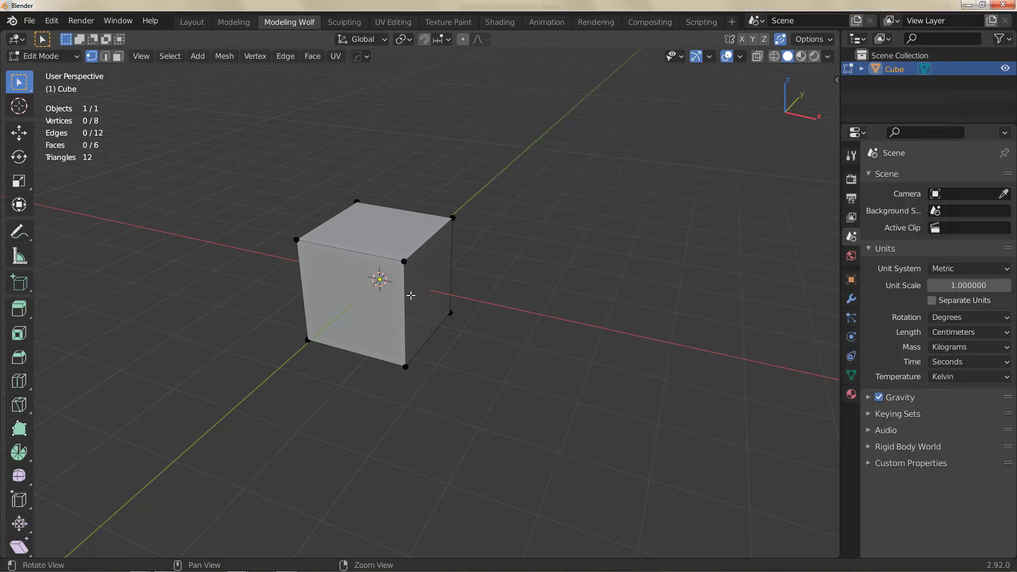
{"action": "mouse_move", "coordinate": [371, 306]}
{"action": "middle_mouse_down"}
{"action": "mouse_move", "coordinate": [380, 280]}
{"action": "mouse_move", "coordinate": [374, 307]}
{"action": "middle_mouse_up"}
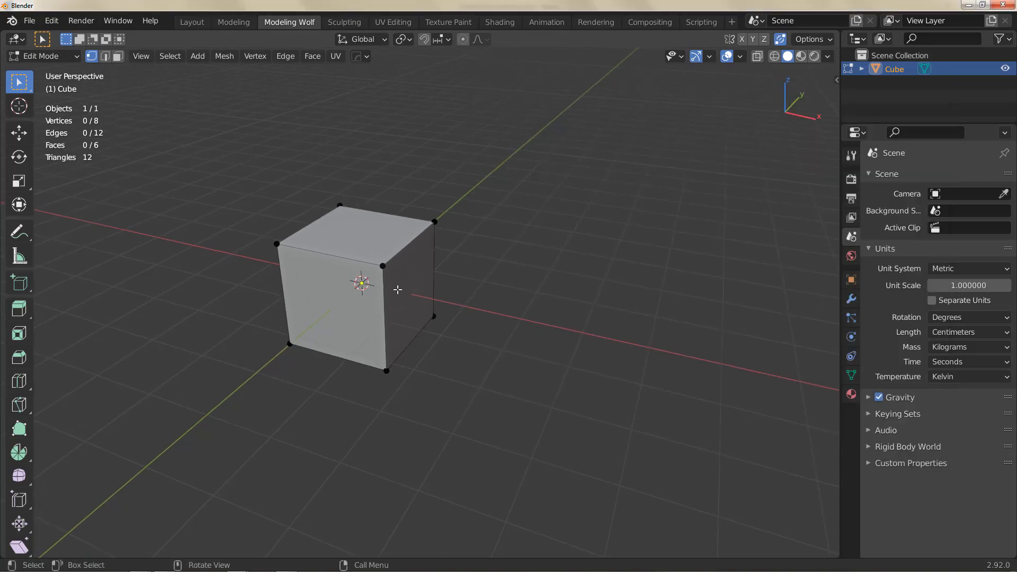
{"action": "left_click", "coordinate": [118, 56]}
{"action": "middle_click_drag", "start_coordinate": [504, 316], "coordinate": [424, 292]}
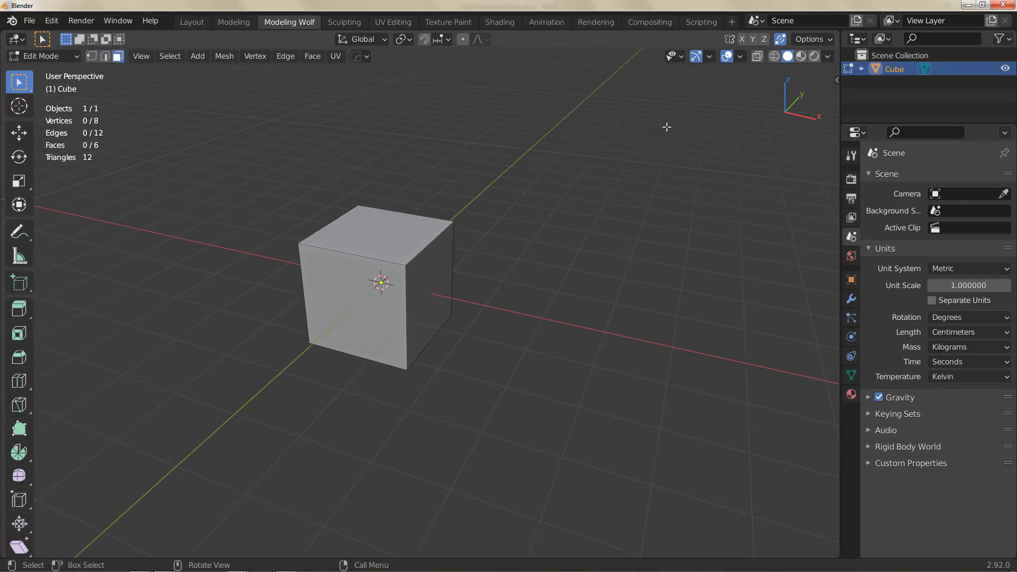
{"action": "left_click", "coordinate": [774, 56]}
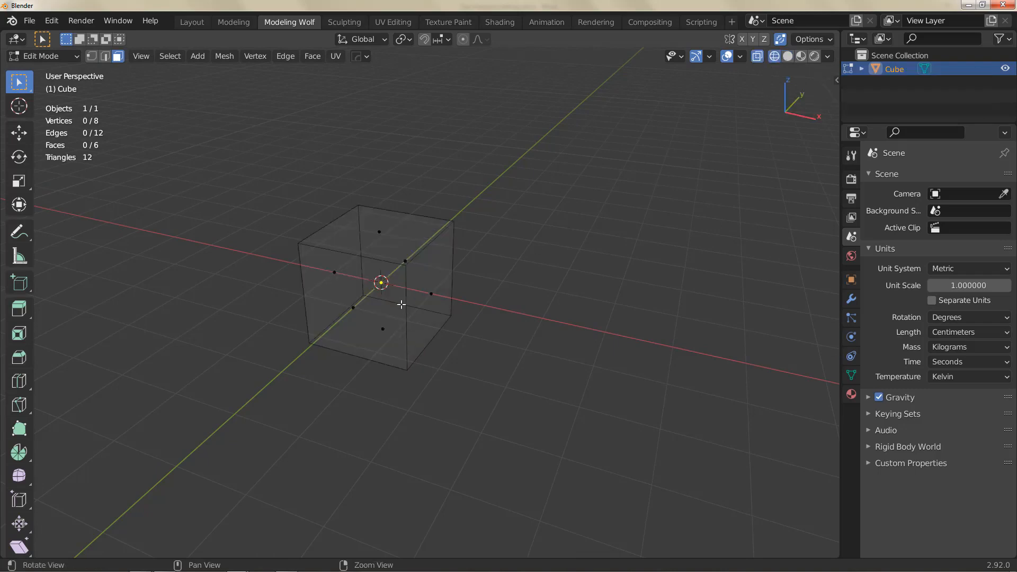
{"action": "middle_click_drag", "start_coordinate": [401, 304], "coordinate": [450, 281]}
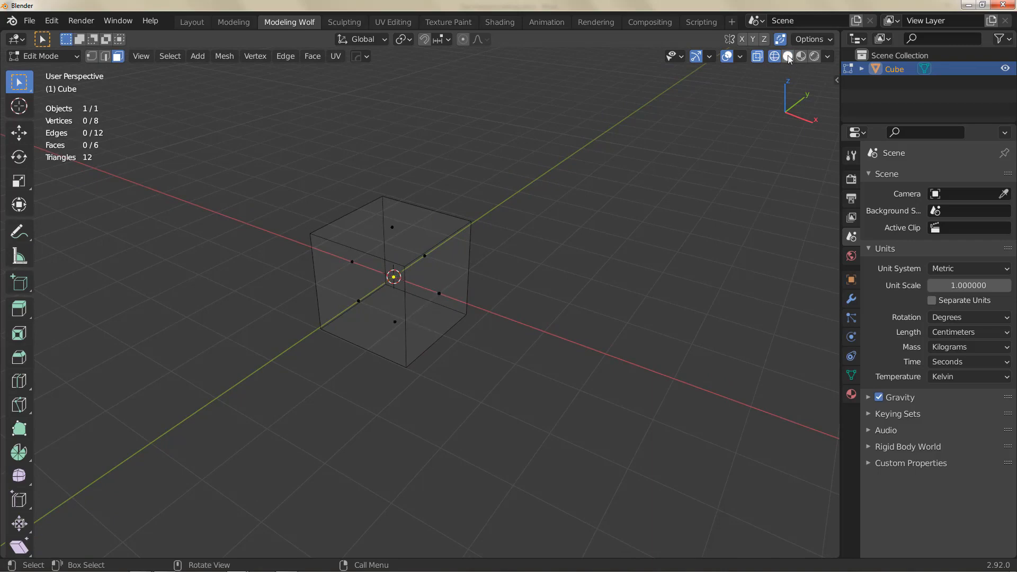
{"action": "key", "text": "shift+z"}
Step: Put the cube in Object Mode, deselect it and select it again to check its outline
{"action": "key", "text": "ctrl+comma"}
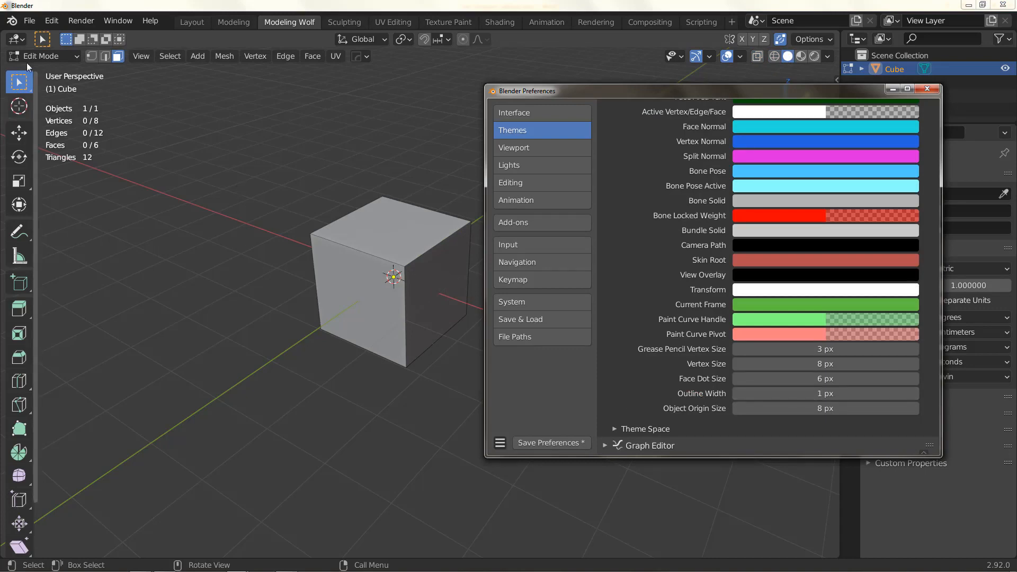
{"action": "left_click", "coordinate": [78, 58]}
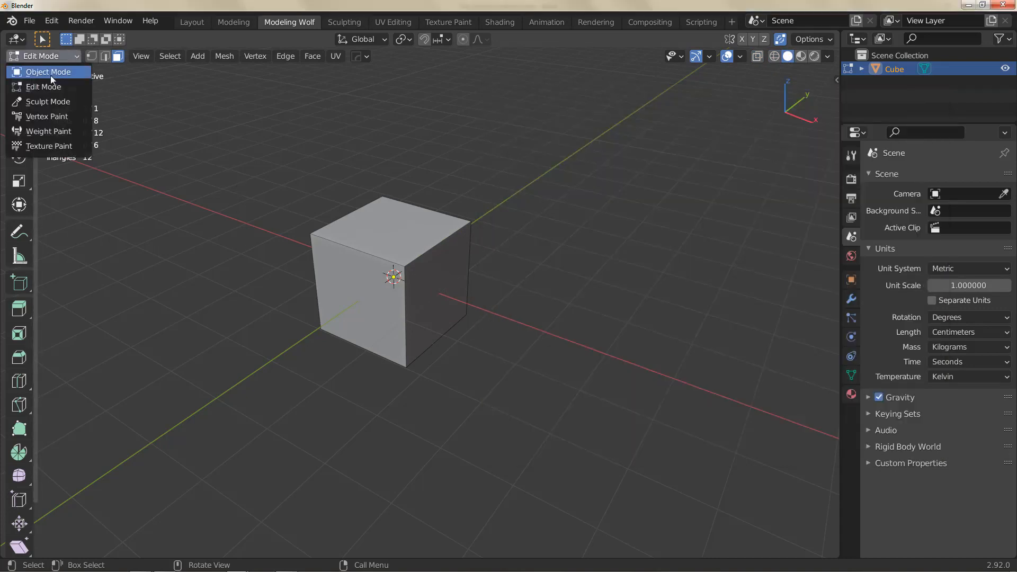
{"action": "left_click", "coordinate": [52, 79]}
{"action": "left_click", "coordinate": [479, 366]}
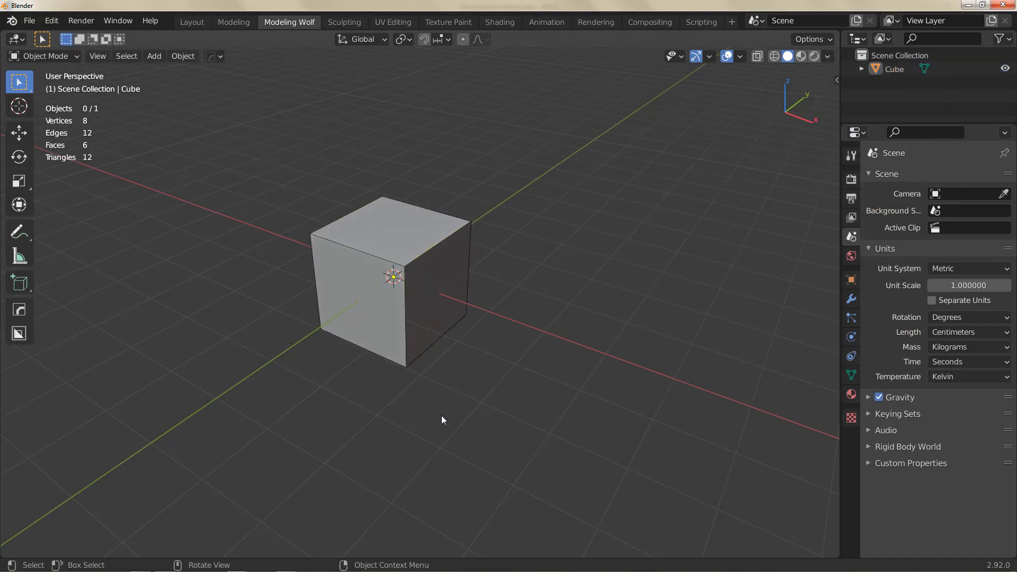
{"action": "left_click", "coordinate": [412, 264]}
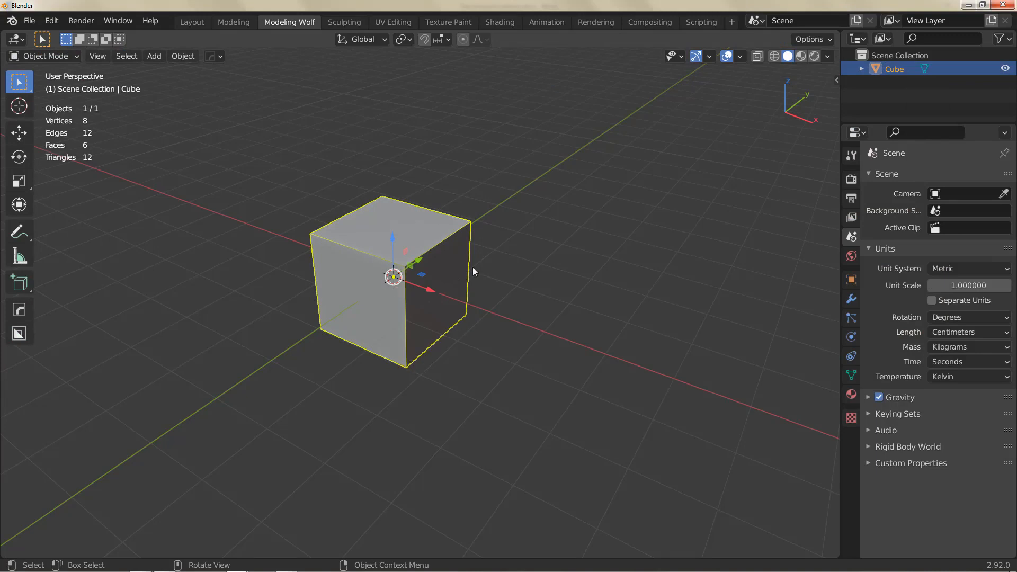
Step: Try an Outline Width of 3 px on the selected cube in the theme preferences and restore it to 1 px
{"action": "key", "text": "ctrl+comma"}
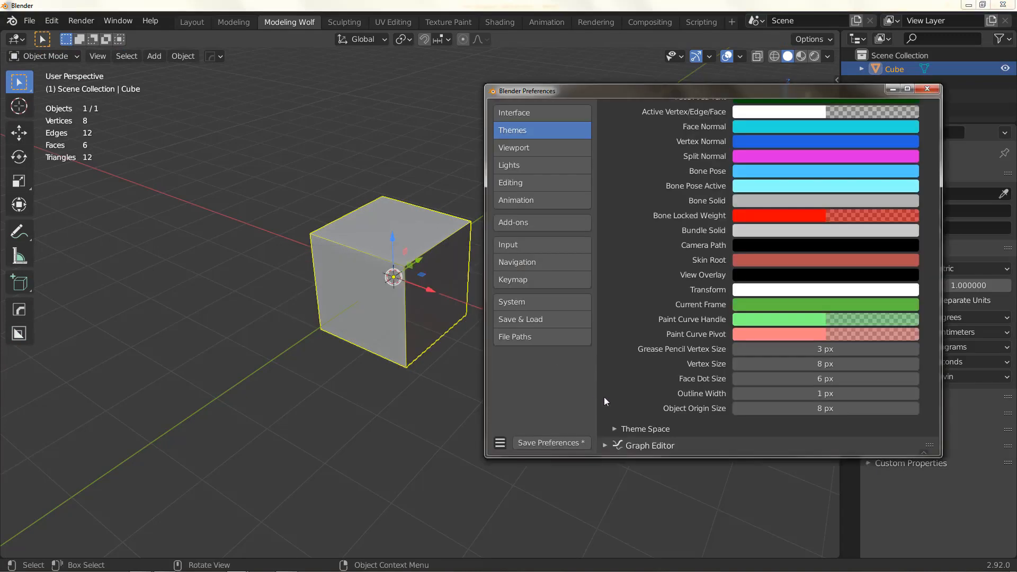
{"action": "left_click_drag", "start_coordinate": [803, 394], "coordinate": [827, 394]}
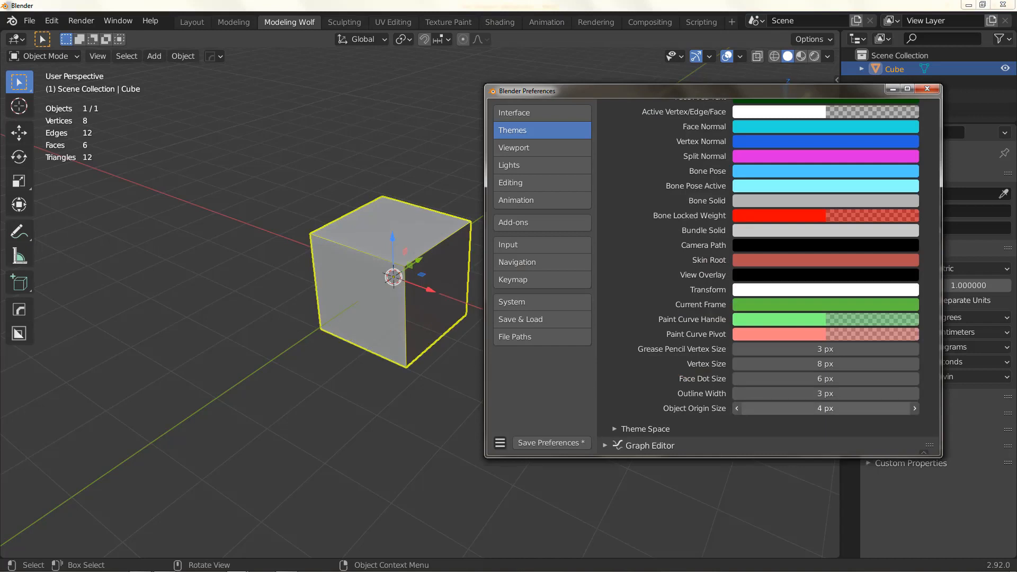
{"action": "left_click_drag", "start_coordinate": [830, 394], "coordinate": [805, 394]}
Step: Deselect the cube and hide the 3D cursor overlay to examine the cube's origin point
{"action": "left_click", "coordinate": [694, 465]}
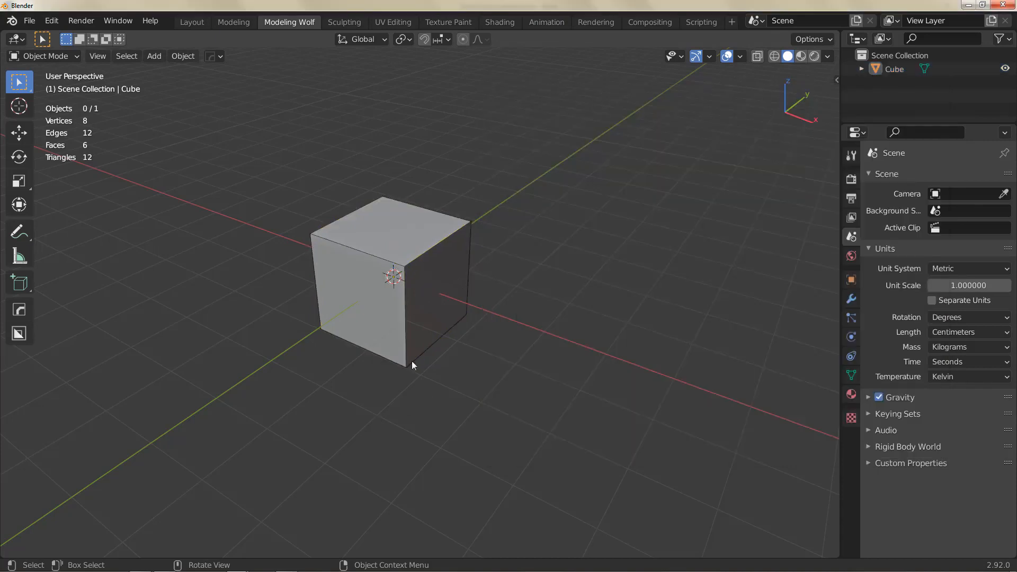
{"action": "middle_click_drag", "start_coordinate": [411, 361], "coordinate": [384, 282]}
{"action": "middle_click_drag", "start_coordinate": [376, 278], "coordinate": [406, 282]}
{"action": "left_click", "coordinate": [740, 56]}
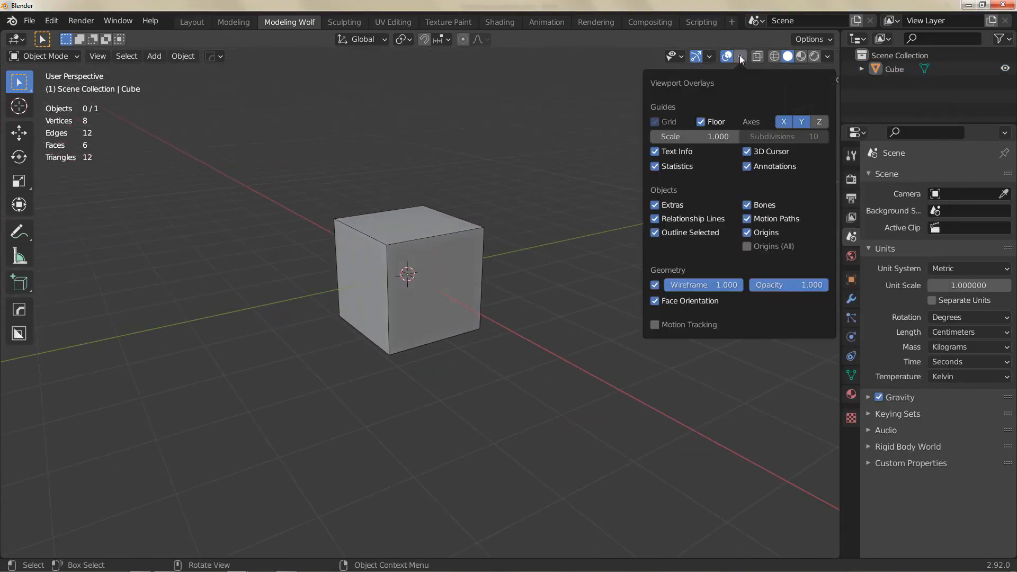
{"action": "left_click", "coordinate": [766, 151]}
{"action": "middle_click_drag", "start_coordinate": [466, 348], "coordinate": [390, 293]}
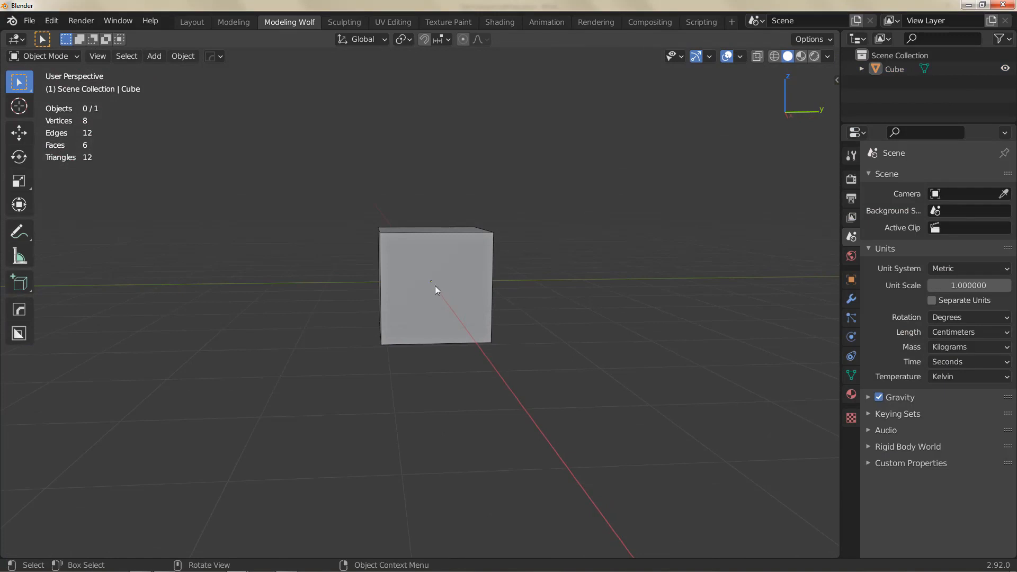
Step: Set the theme's Object Origin Size to 8 px and select the cube in the viewport
{"action": "key", "text": "ctrl+comma"}
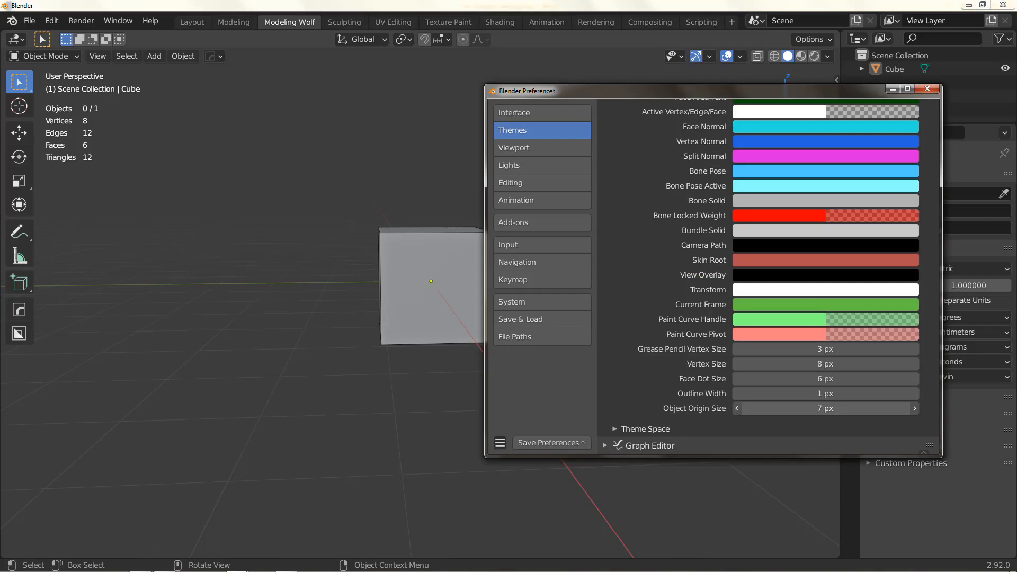
{"action": "left_click", "coordinate": [481, 316]}
{"action": "left_click", "coordinate": [433, 298]}
{"action": "middle_click_drag", "start_coordinate": [433, 297], "coordinate": [467, 325]}
Step: Bring the preferences window back and open its Viewport section
{"action": "key", "text": "alt+Tab"}
{"action": "left_click_drag", "start_coordinate": [585, 109], "coordinate": [526, 100]}
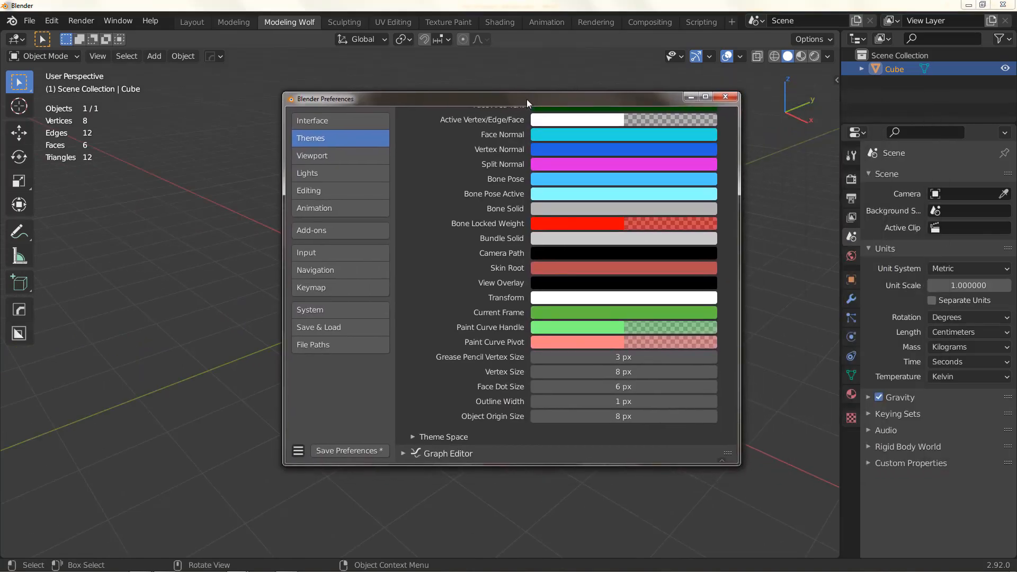
{"action": "left_click", "coordinate": [329, 155]}
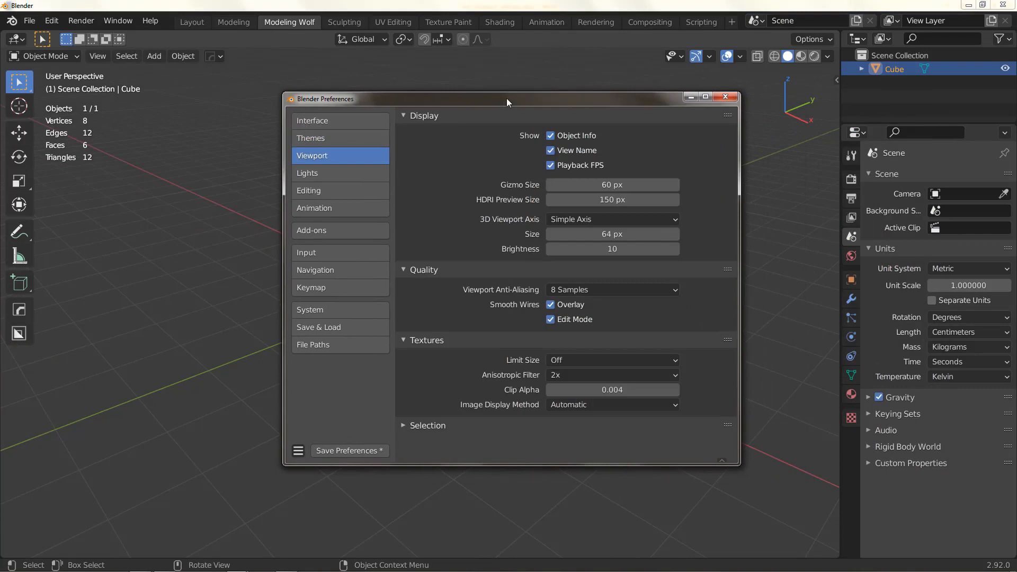
{"action": "left_click_drag", "start_coordinate": [511, 99], "coordinate": [419, 102]}
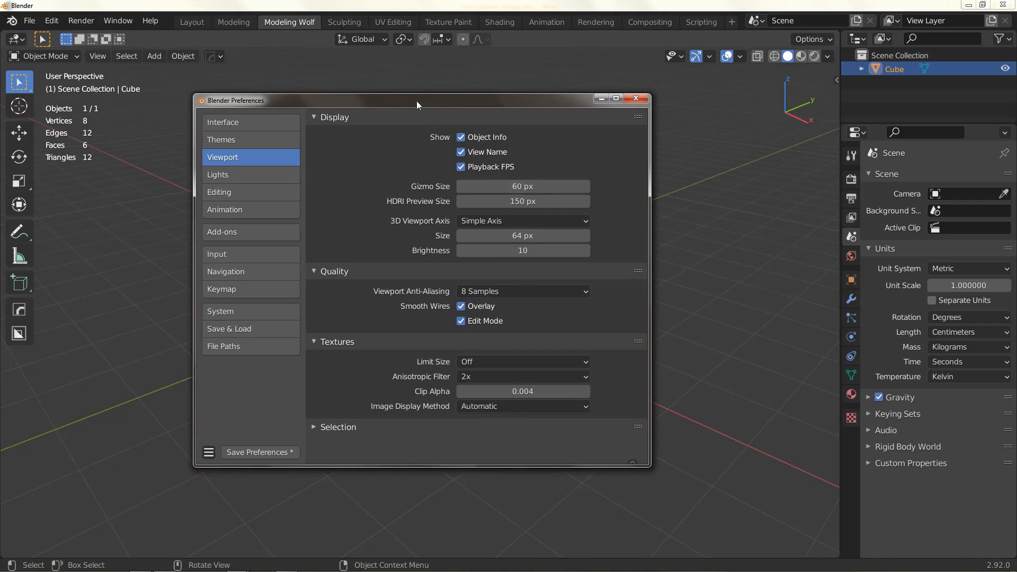
Step: Reset the Gizmo Size to its default beside the selected cube and restore it to 60 px
{"action": "left_click_drag", "start_coordinate": [417, 102], "coordinate": [739, 126]}
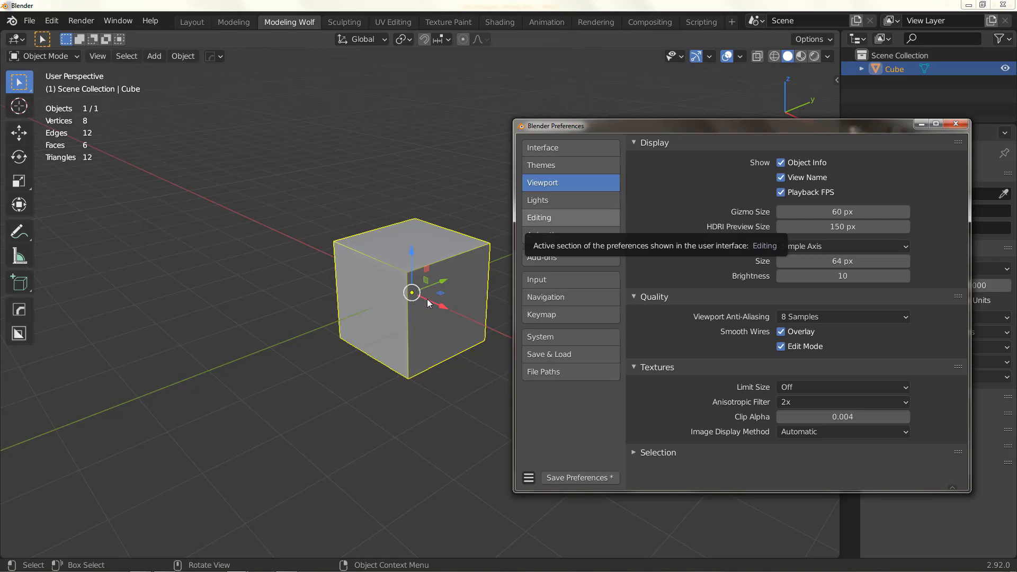
{"action": "right_click", "coordinate": [843, 262]}
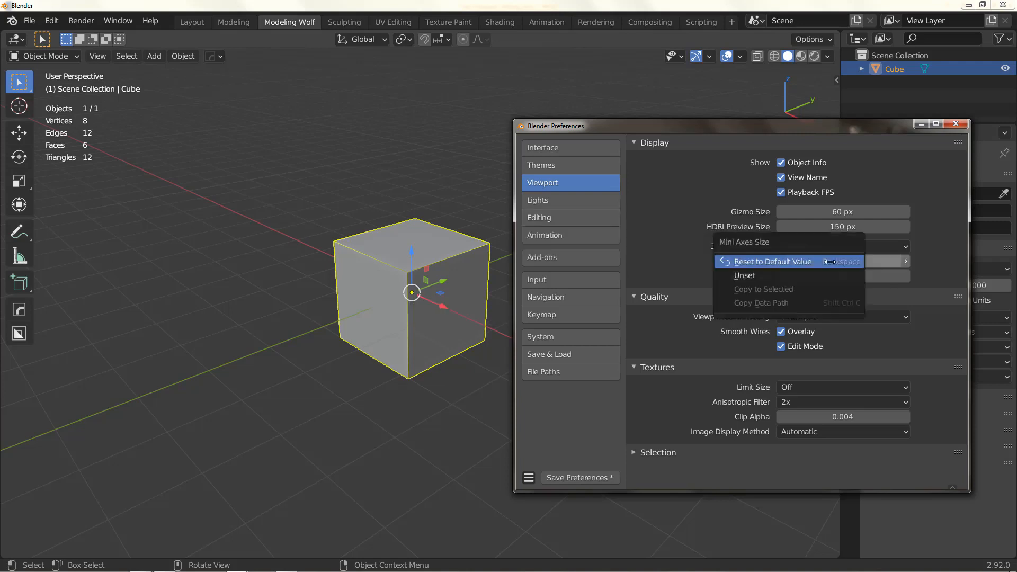
{"action": "right_click", "coordinate": [843, 212]}
{"action": "left_click", "coordinate": [811, 213]}
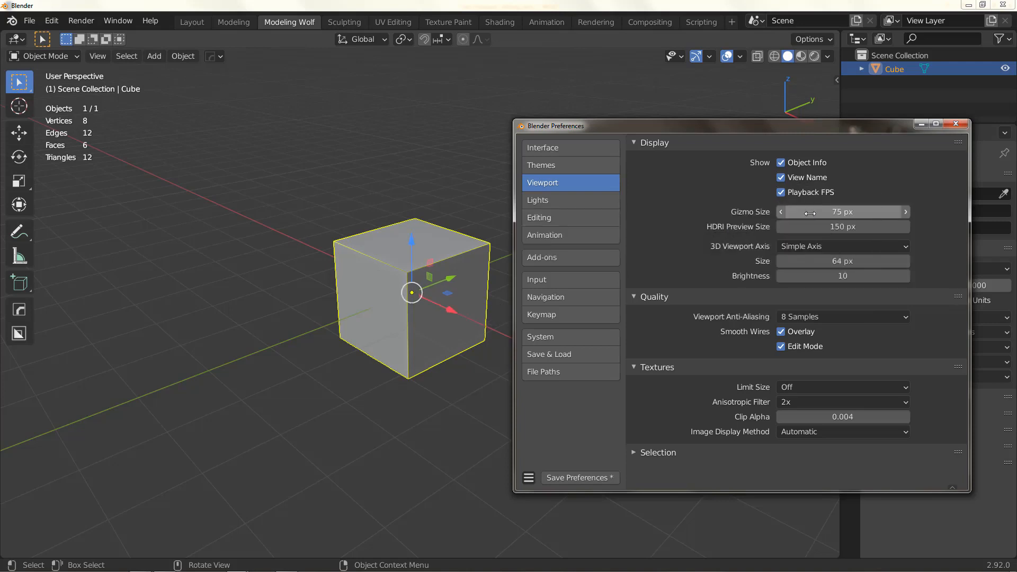
{"action": "left_click_drag", "start_coordinate": [843, 212], "coordinate": [825, 212]}
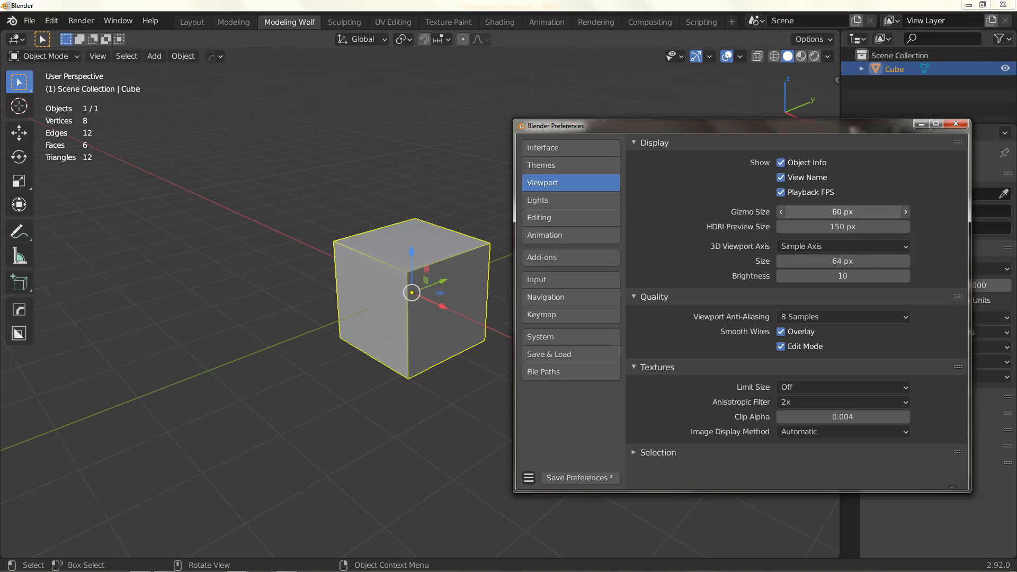
Step: Set the 3D Viewport Axis to Interactive Navigation and return to the viewport with the cube deselected
{"action": "left_click_drag", "start_coordinate": [740, 126], "coordinate": [566, 131]}
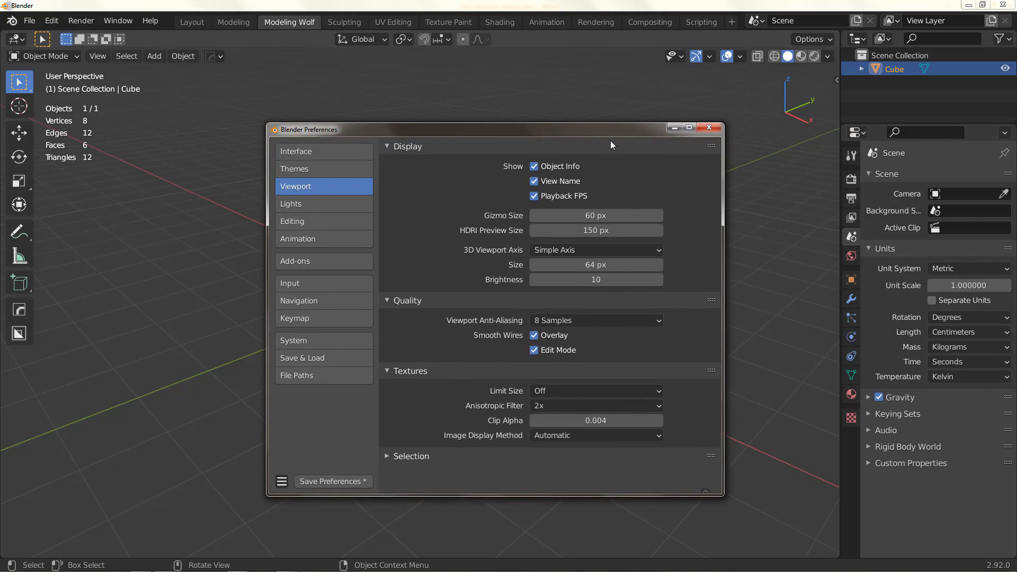
{"action": "left_click_drag", "start_coordinate": [571, 136], "coordinate": [503, 140]}
{"action": "left_click", "coordinate": [526, 255]}
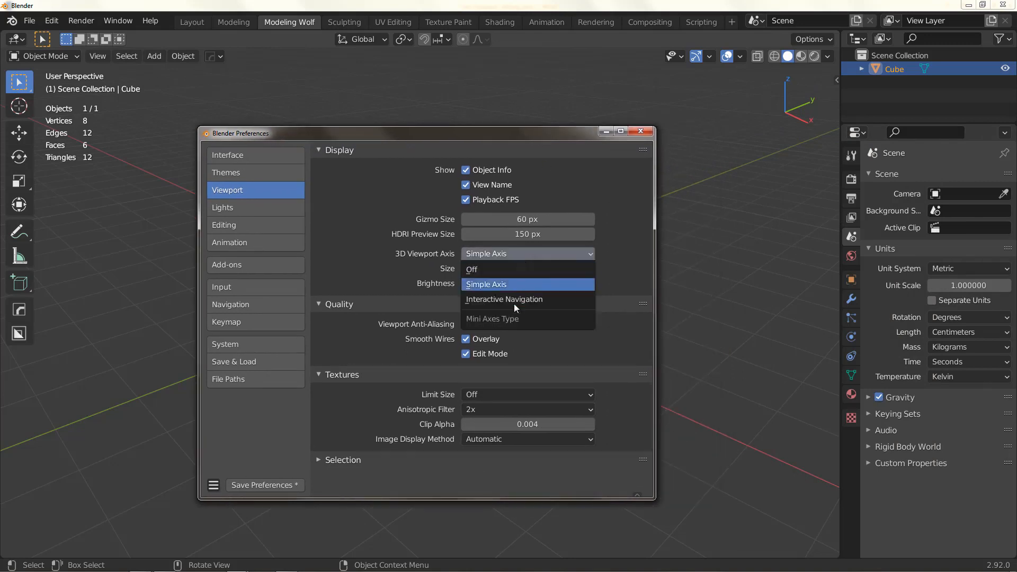
{"action": "left_click", "coordinate": [515, 299]}
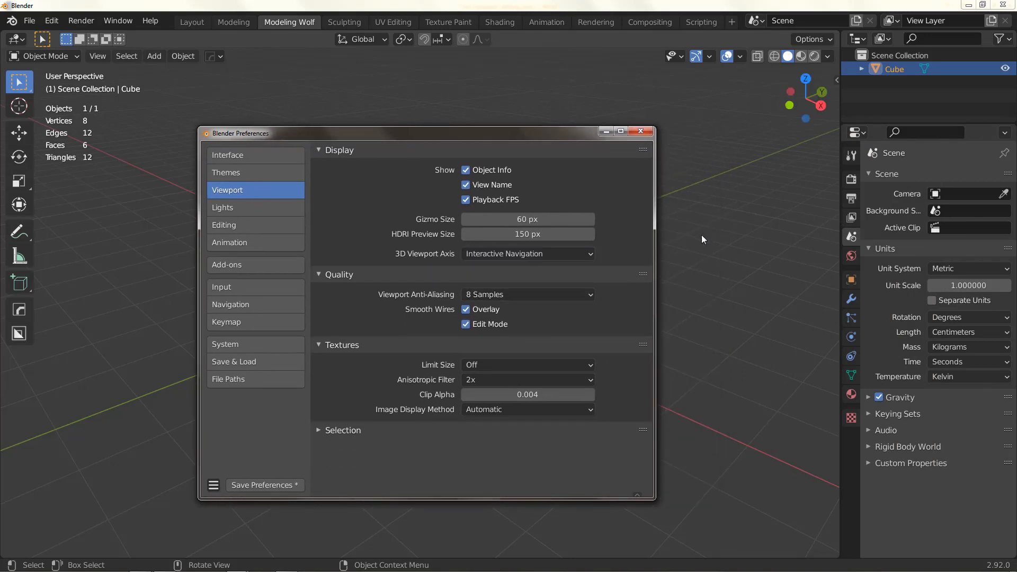
{"action": "left_click", "coordinate": [733, 229]}
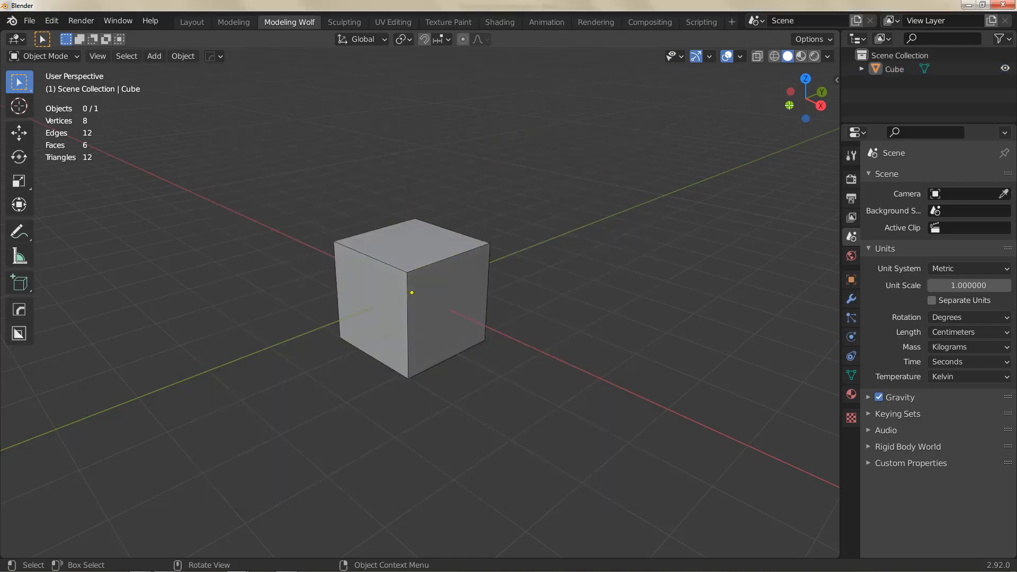
Step: Switch the viewport to the top view with the interactive navigation axis and orbit back to an angled view of the cube
{"action": "left_click", "coordinate": [806, 79]}
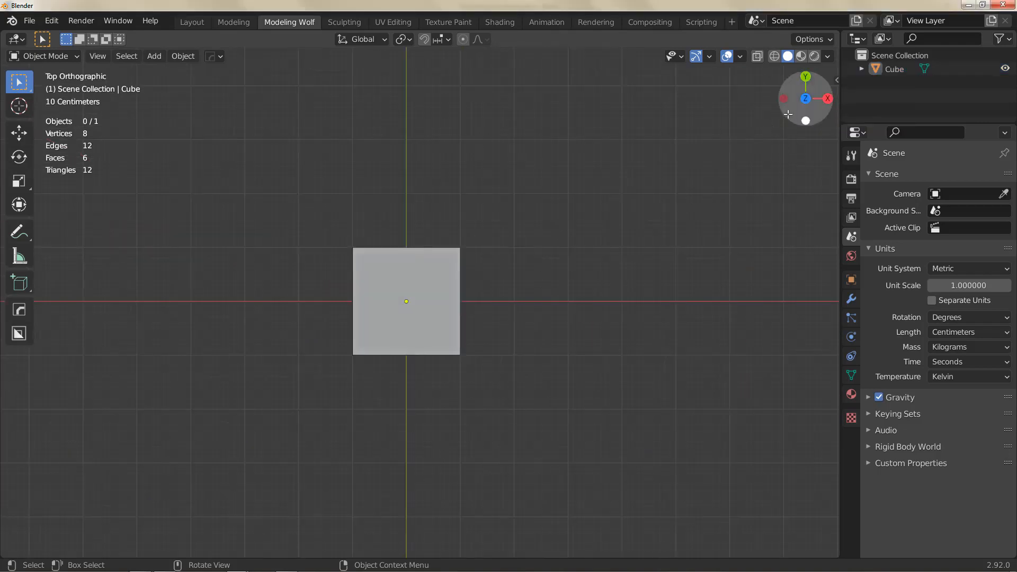
{"action": "left_click_drag", "start_coordinate": [795, 108], "coordinate": [829, 188]}
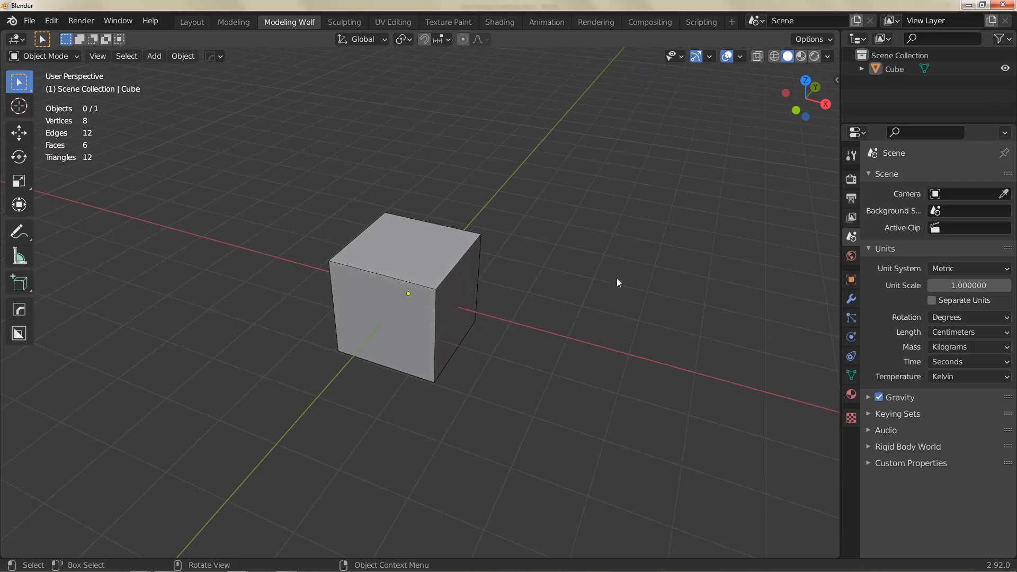
Step: Reopen the preferences, set the 3D Viewport Axis to Simple Axis and move the window clear of the axis indicator
{"action": "key", "text": "ctrl+comma"}
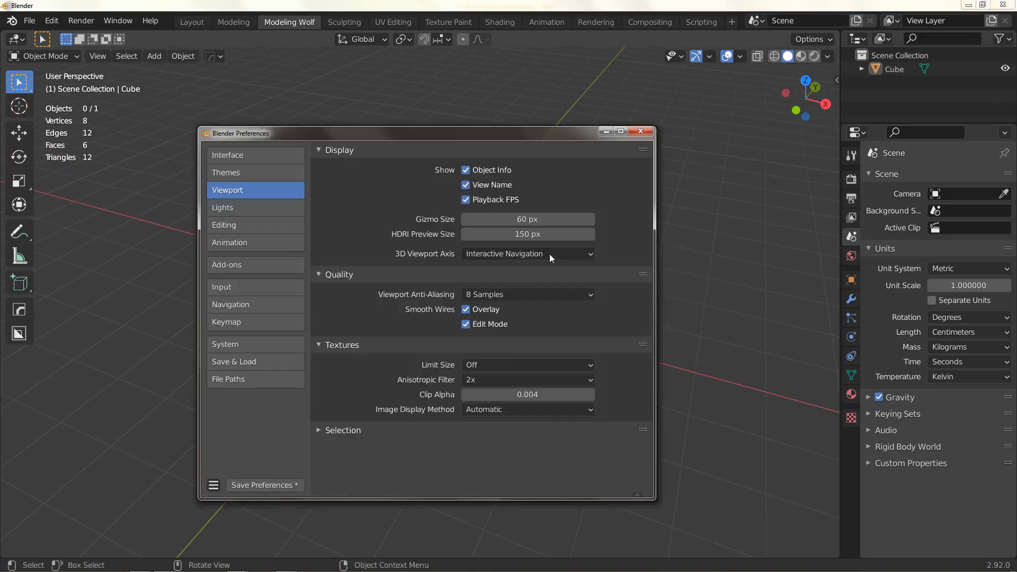
{"action": "left_click_drag", "start_coordinate": [460, 137], "coordinate": [562, 129]}
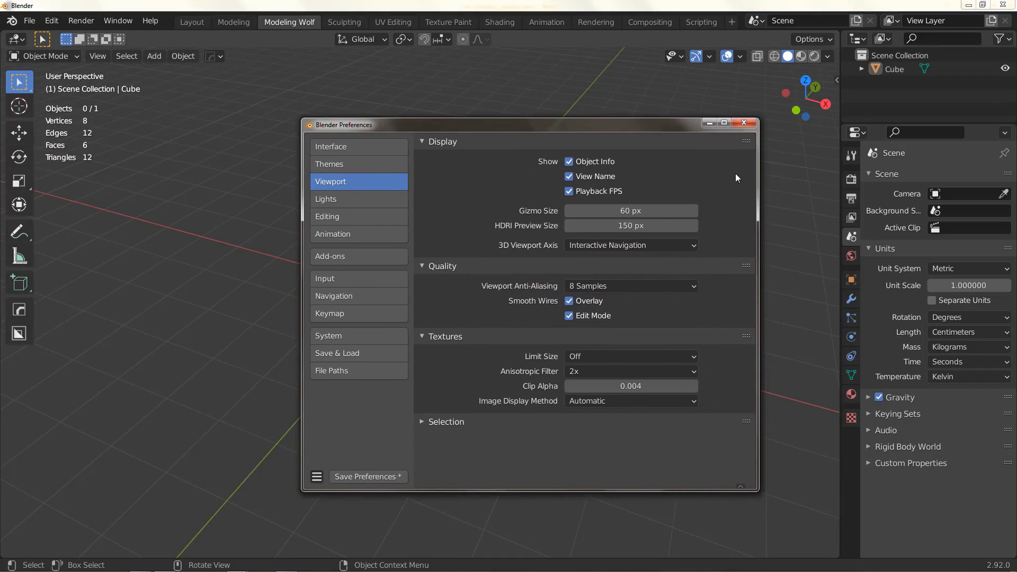
{"action": "left_click", "coordinate": [621, 244]}
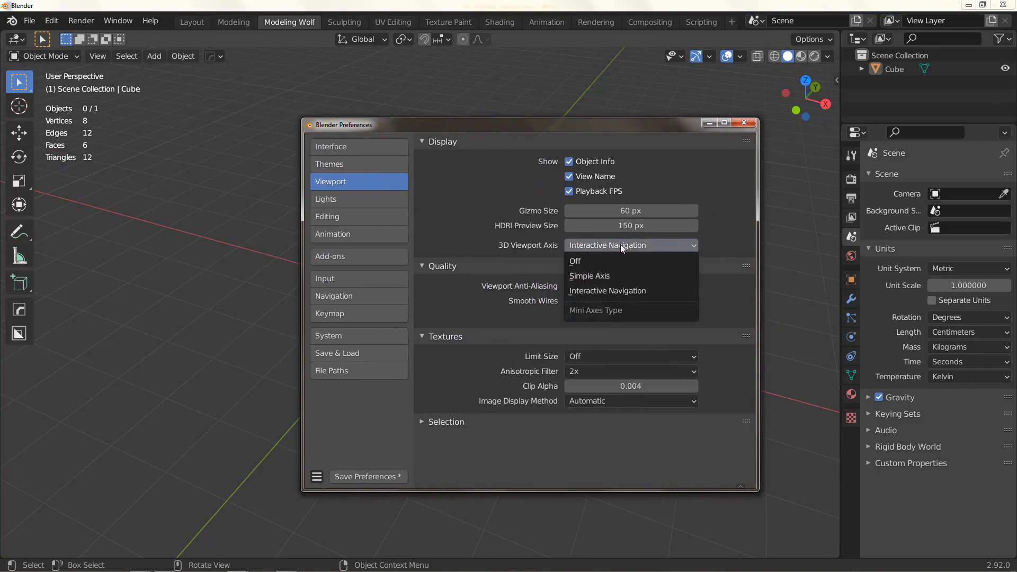
{"action": "left_click", "coordinate": [613, 275]}
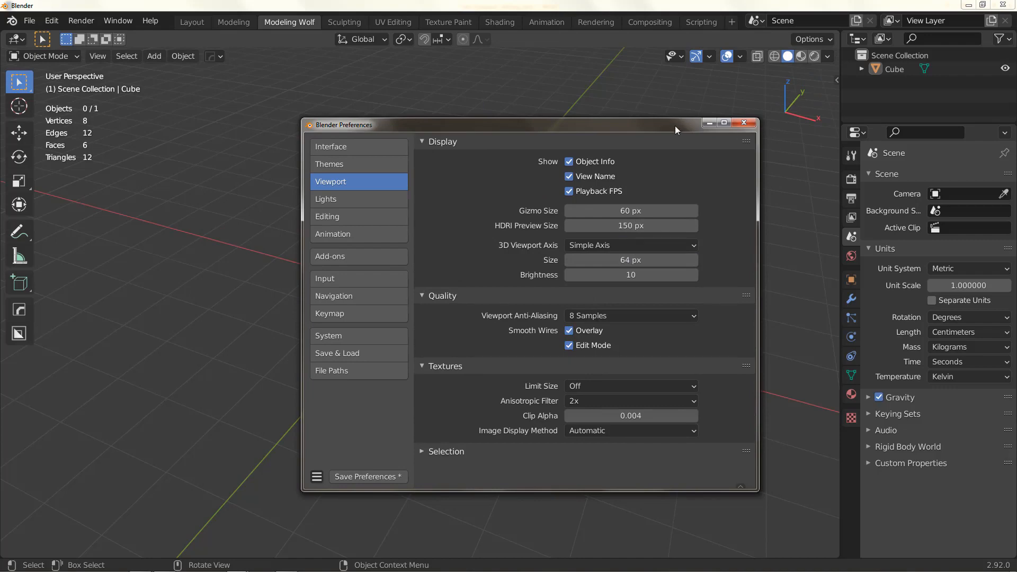
{"action": "left_click_drag", "start_coordinate": [675, 125], "coordinate": [667, 194]}
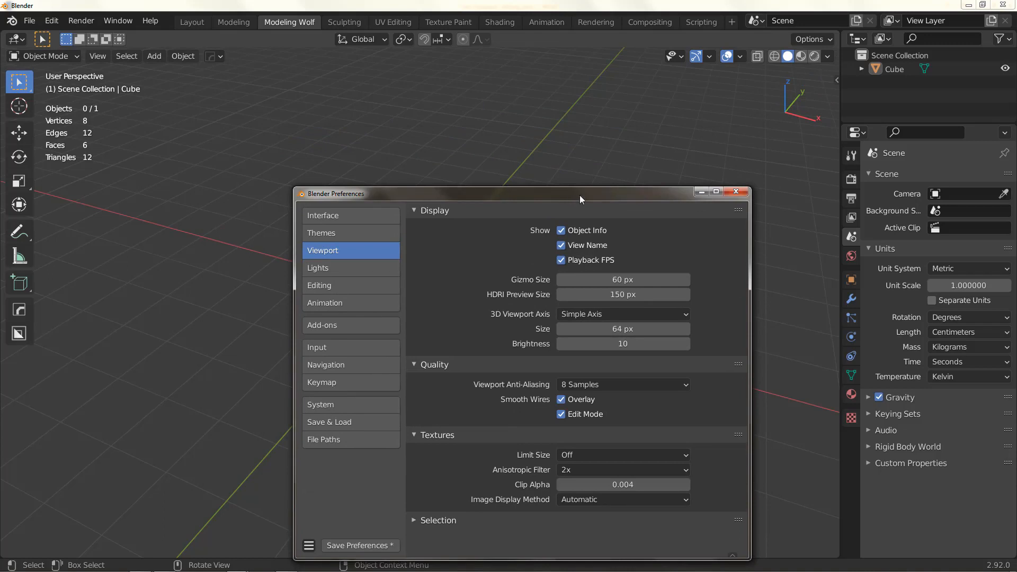
{"action": "left_click_drag", "start_coordinate": [580, 195], "coordinate": [592, 148]}
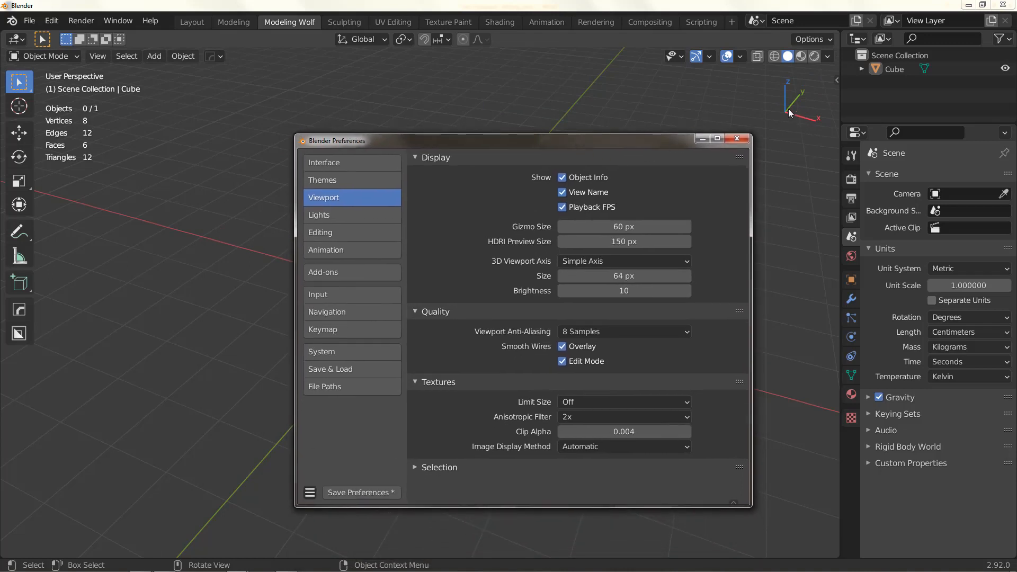
Step: Try the simple axis at a size of 25 px and a brightness of 8, restoring them to 64 px and 10
{"action": "right_click", "coordinate": [617, 276]}
{"action": "left_click", "coordinate": [578, 277]}
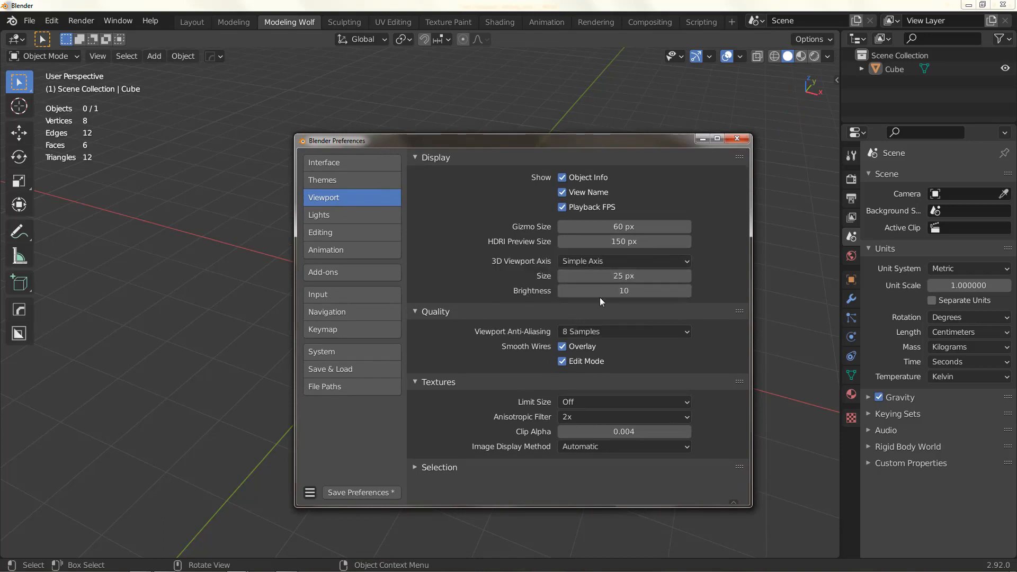
{"action": "left_click_drag", "start_coordinate": [600, 277], "coordinate": [675, 277]}
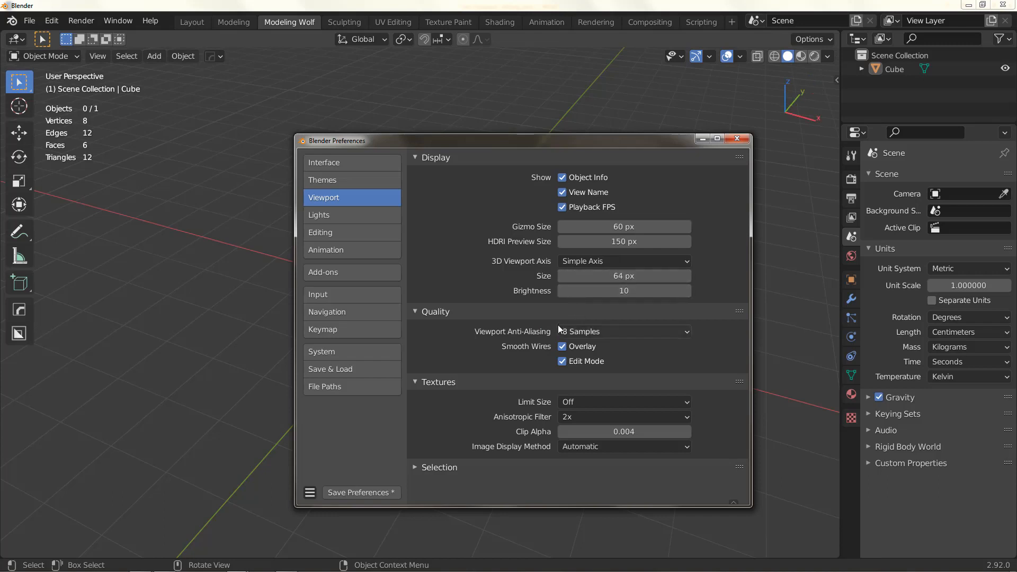
{"action": "right_click", "coordinate": [622, 291]}
{"action": "left_click", "coordinate": [577, 290]}
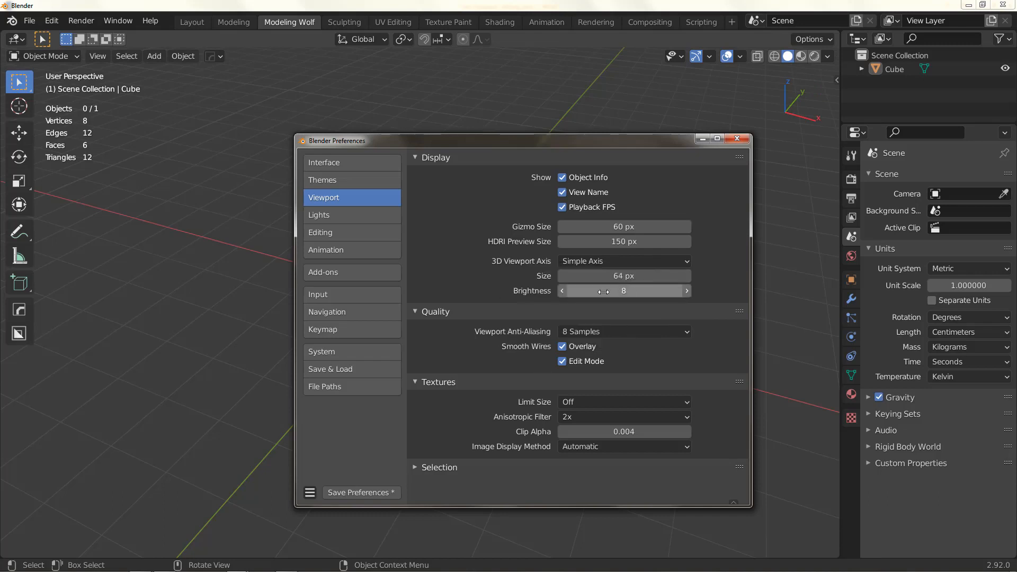
{"action": "left_click_drag", "start_coordinate": [604, 292], "coordinate": [636, 292]}
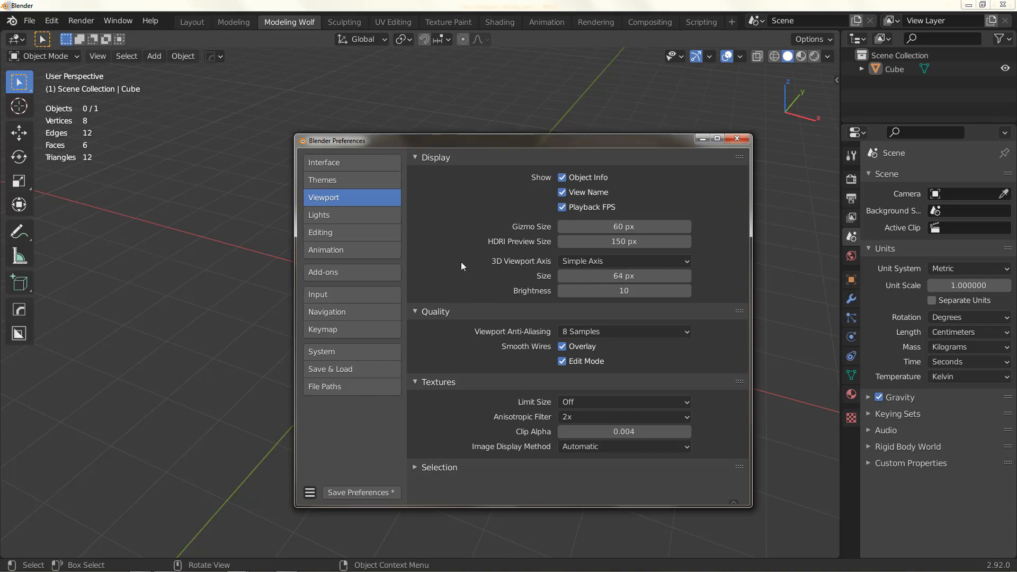
Step: Look through the Lights, Editing and Animation sections of the preferences
{"action": "left_click", "coordinate": [358, 214]}
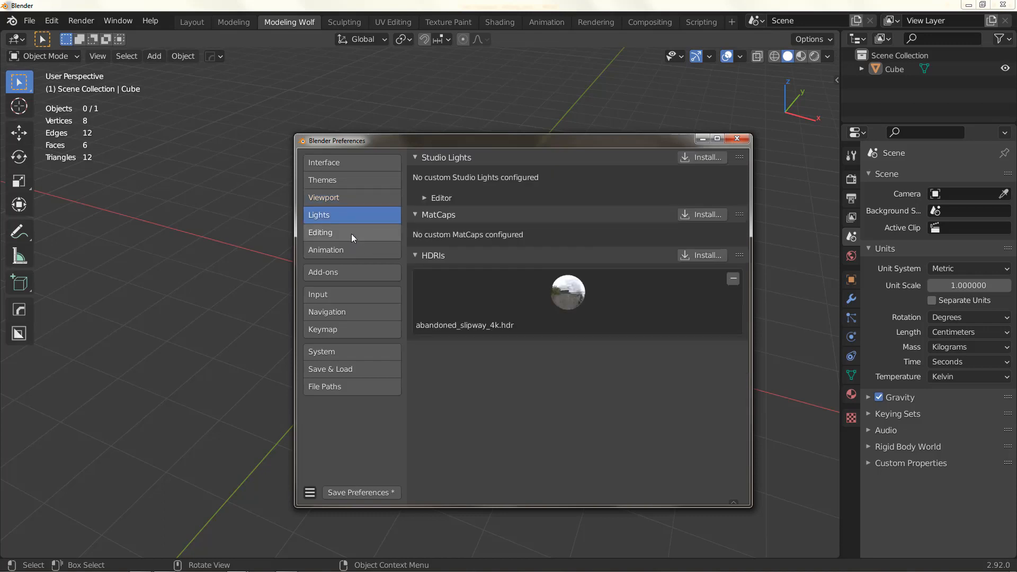
{"action": "left_click", "coordinate": [351, 234]}
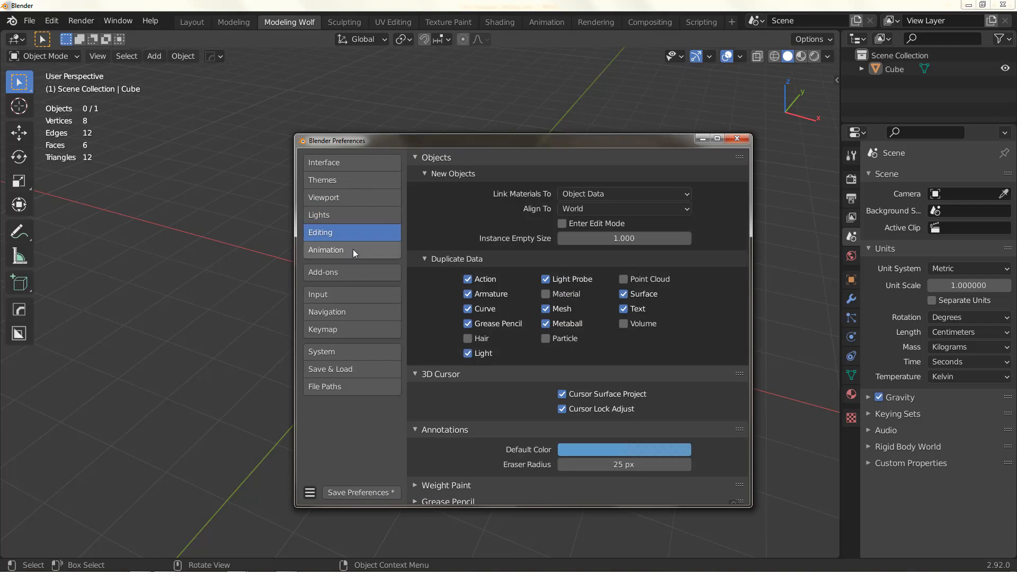
{"action": "left_click", "coordinate": [353, 249]}
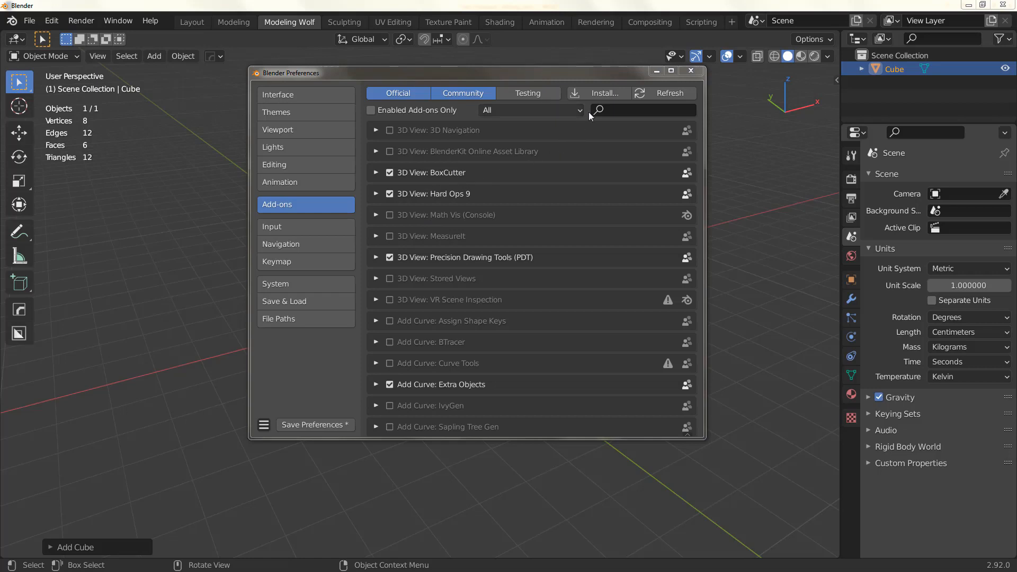
Step: Search the add-ons for "bool" and expand the details of the Bool Tool add-on
{"action": "left_click", "coordinate": [613, 110]}
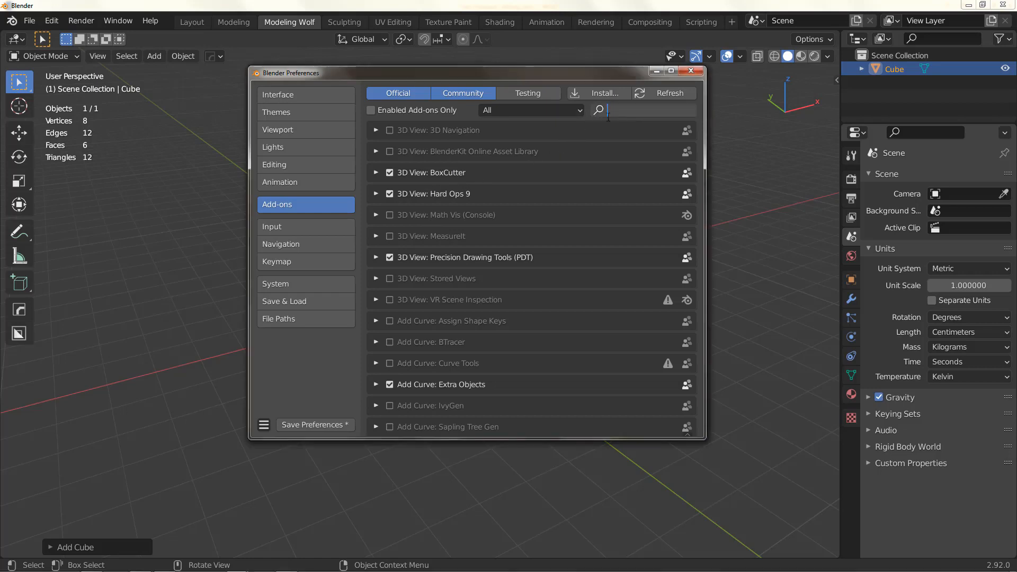
{"action": "type", "text": "bool"}
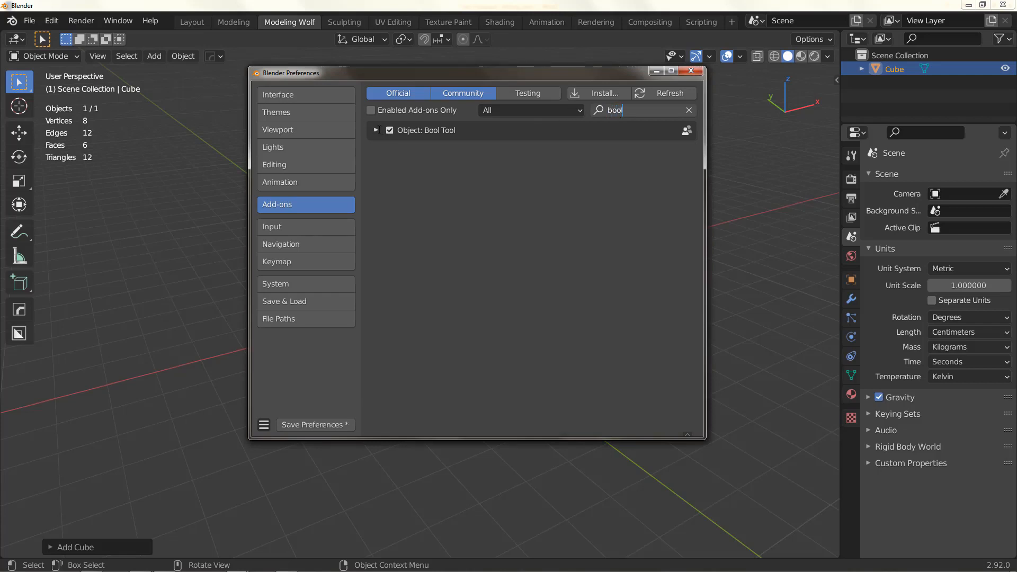
{"action": "key", "text": "Return"}
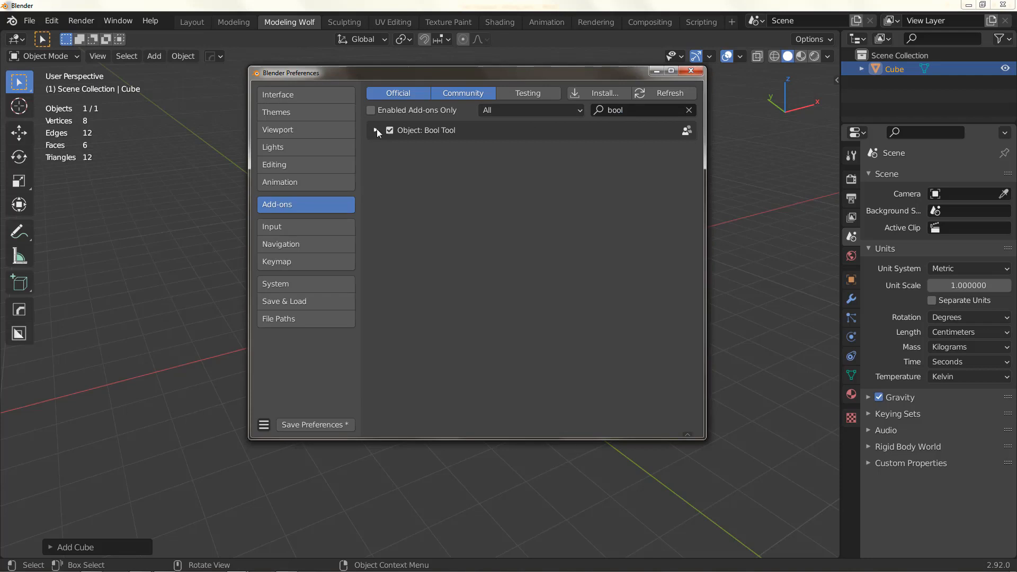
{"action": "left_click", "coordinate": [376, 130]}
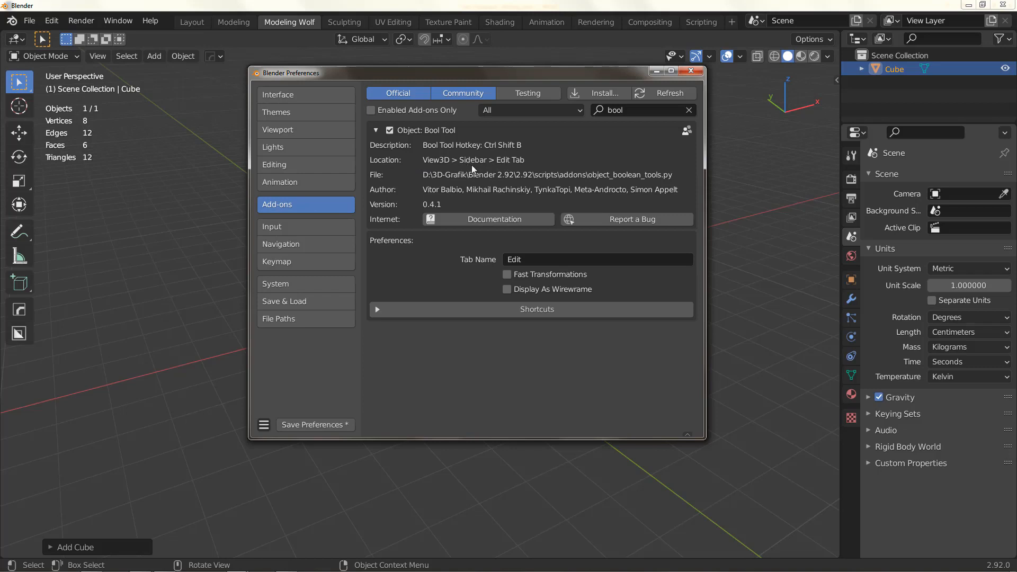
Step: Close the preferences and show the Edit category in the 3D viewport's sidebar
{"action": "left_click", "coordinate": [837, 80]}
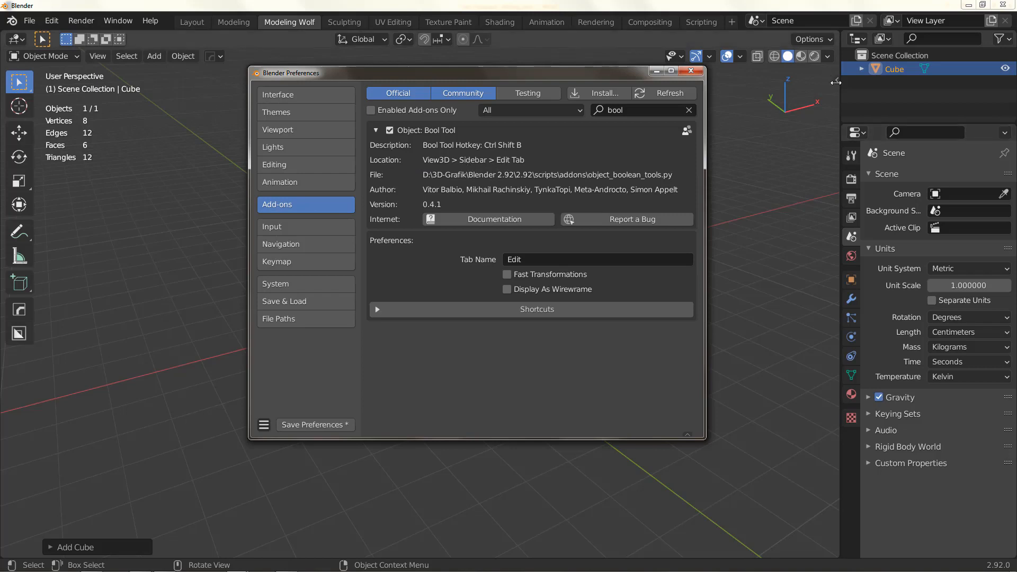
{"action": "left_click", "coordinate": [691, 70]}
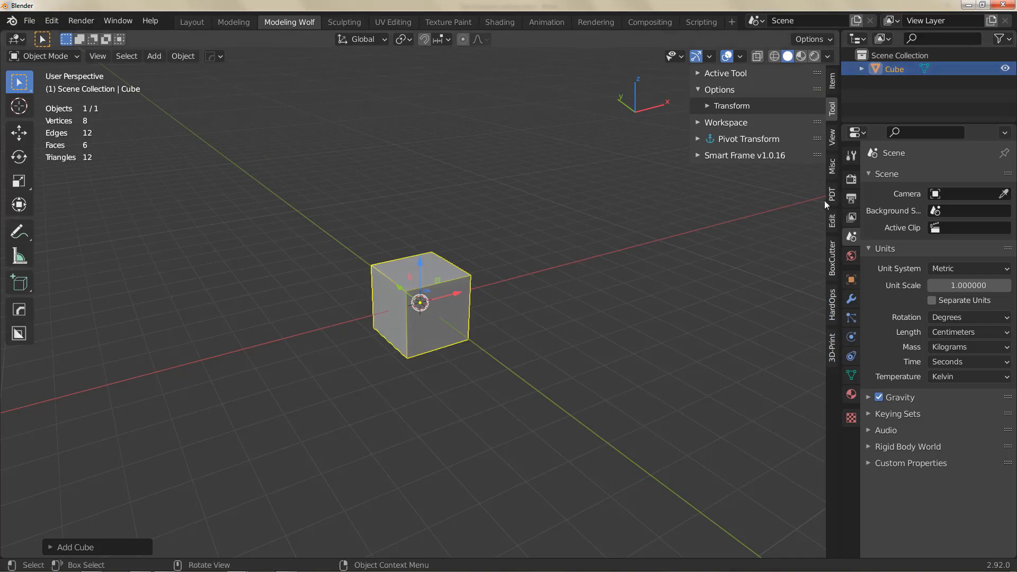
{"action": "left_click", "coordinate": [833, 220]}
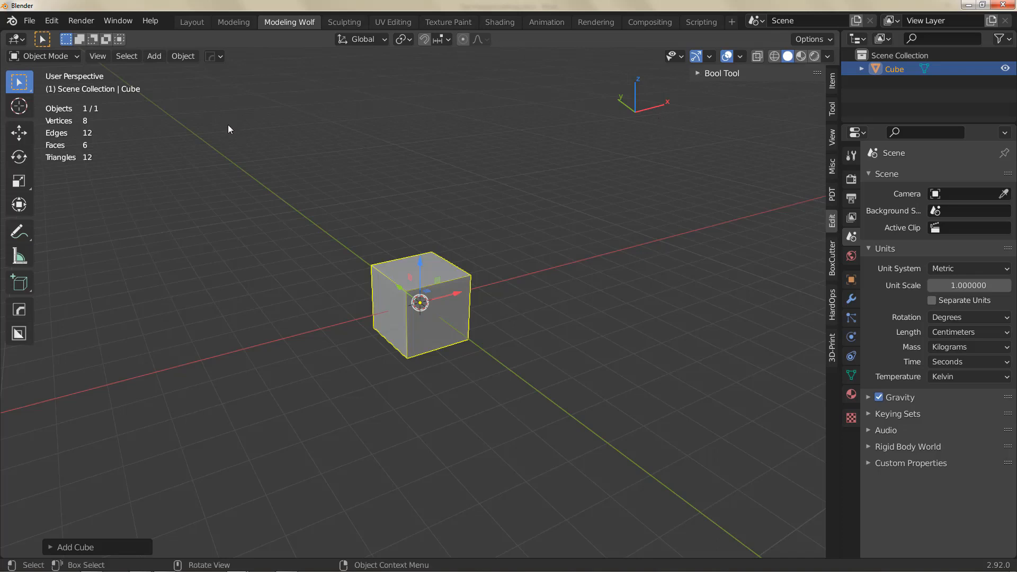
Step: Check the sidebar's Edit category in Edit Mode, then return to Object Mode and expand the Bool Tool options
{"action": "left_click", "coordinate": [75, 56]}
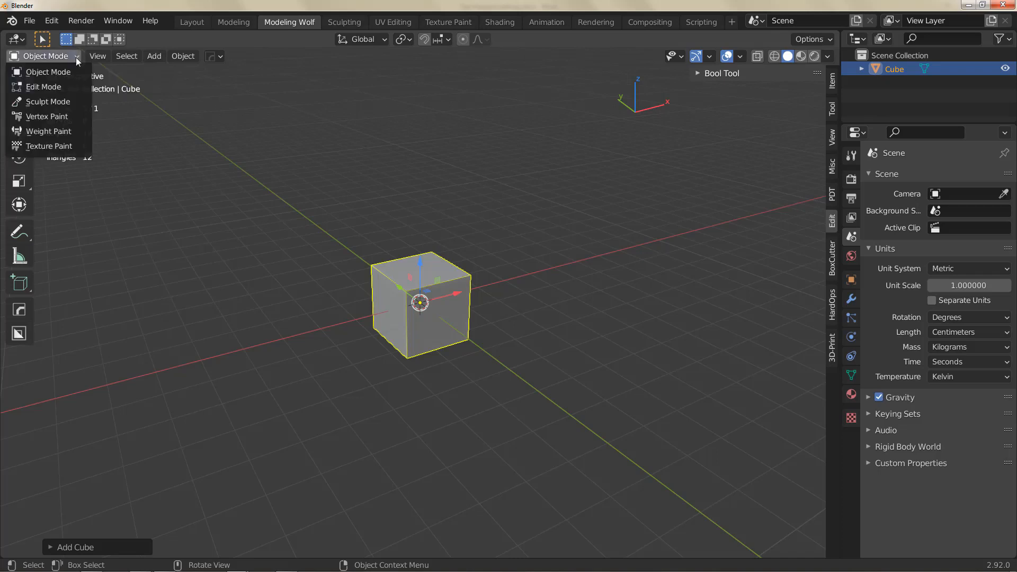
{"action": "left_click", "coordinate": [58, 86]}
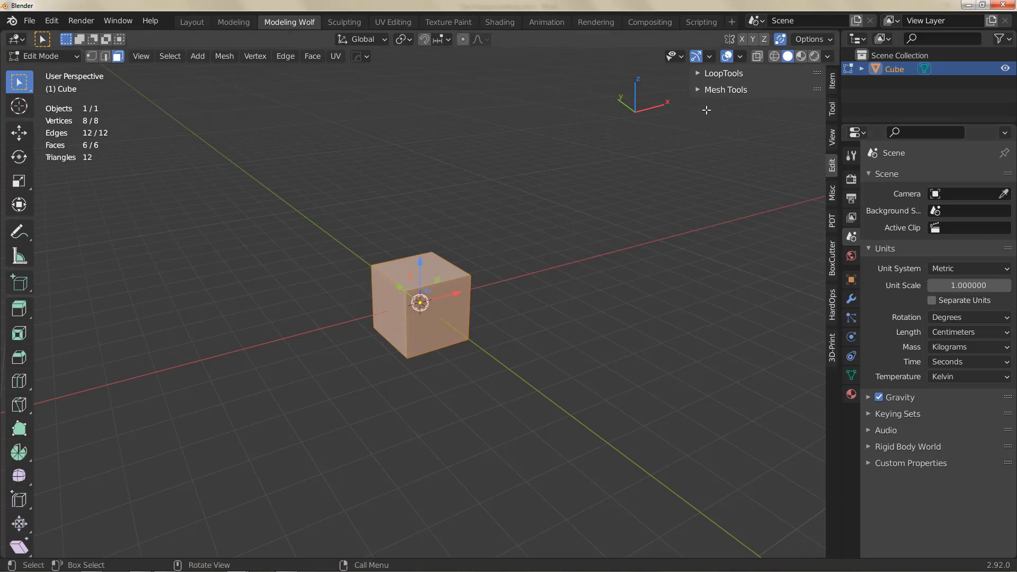
{"action": "key", "text": "Tab"}
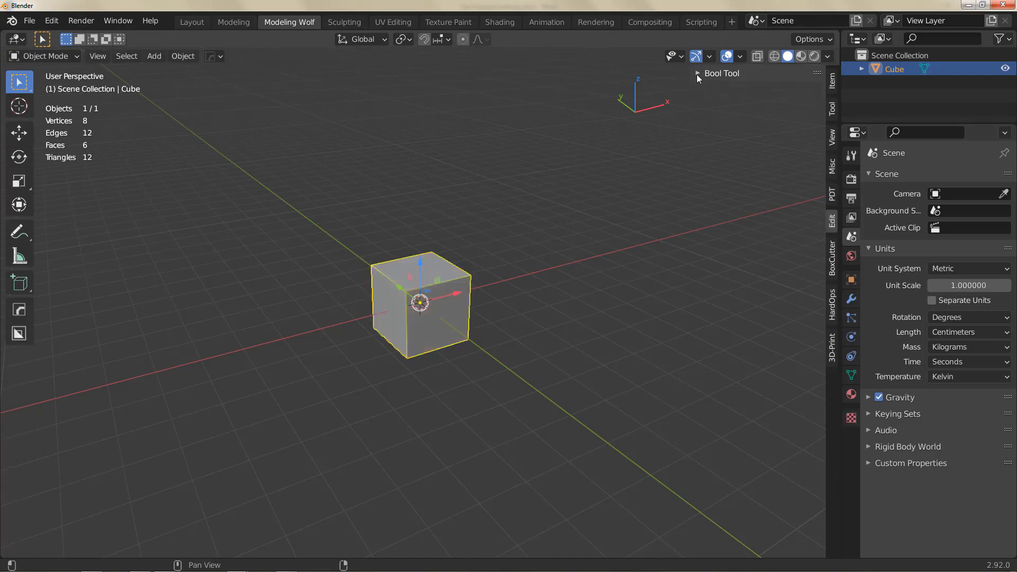
{"action": "left_click", "coordinate": [697, 74]}
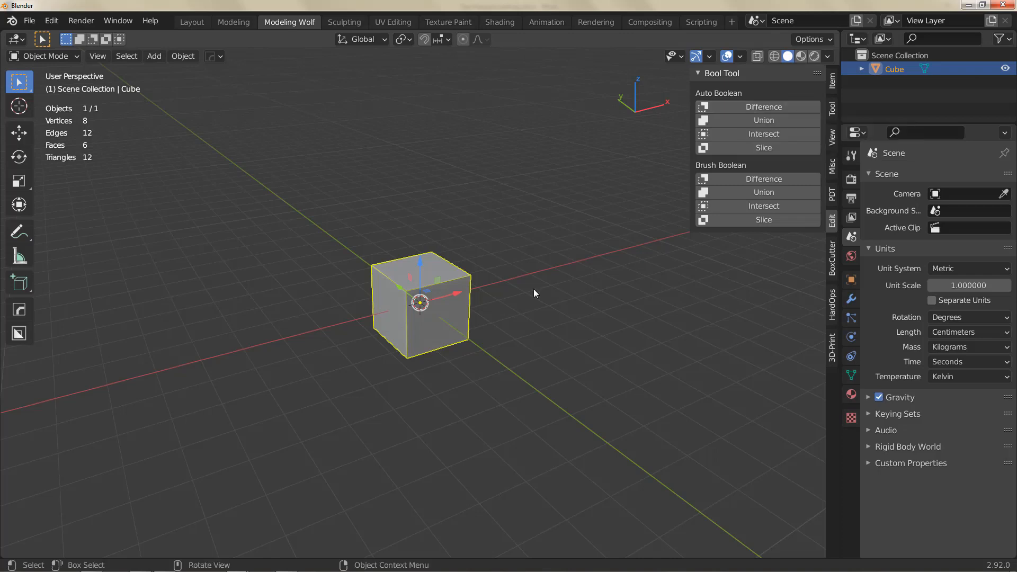
Step: Duplicate the cube so the copy overlaps its upper corner, and subtract the copy from the original with Auto Boolean Difference
{"action": "key", "text": "shift+d"}
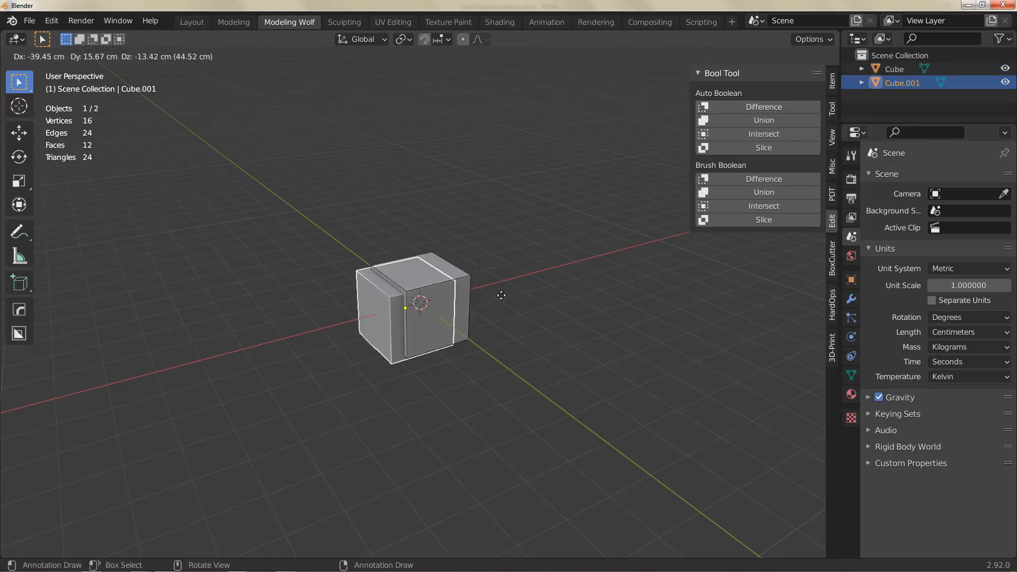
{"action": "left_click", "coordinate": [527, 282]}
{"action": "left_click", "coordinate": [392, 278], "text": "shift"}
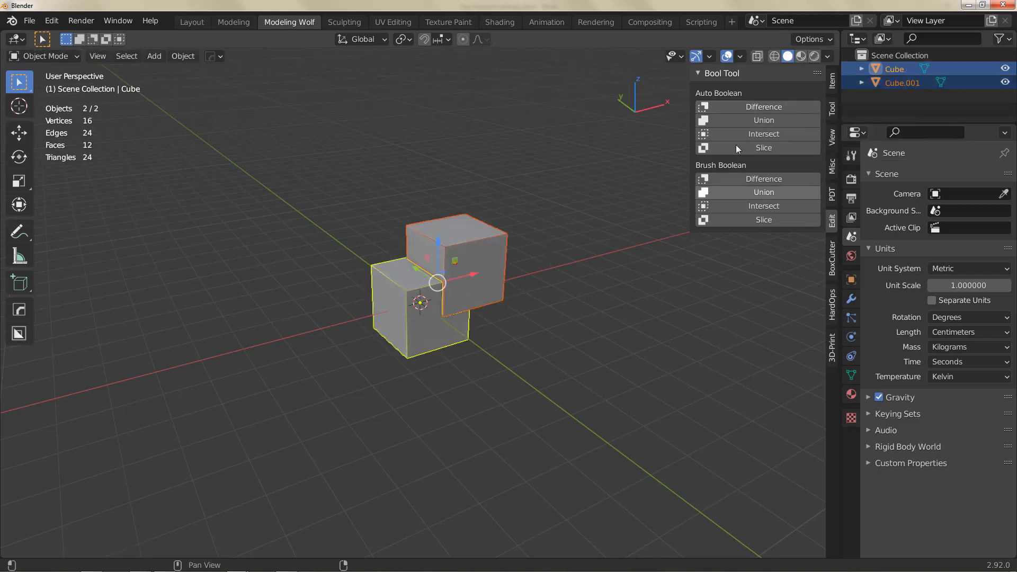
{"action": "left_click", "coordinate": [749, 107]}
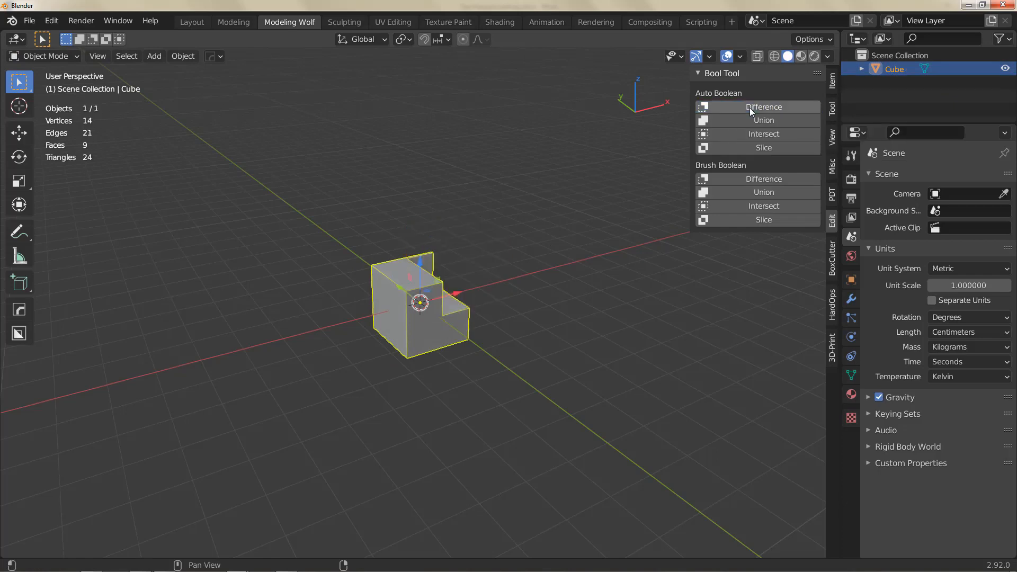
Step: Expand the Cube entry in the outliner and enlarge the outliner area downward
{"action": "left_click", "coordinate": [862, 70]}
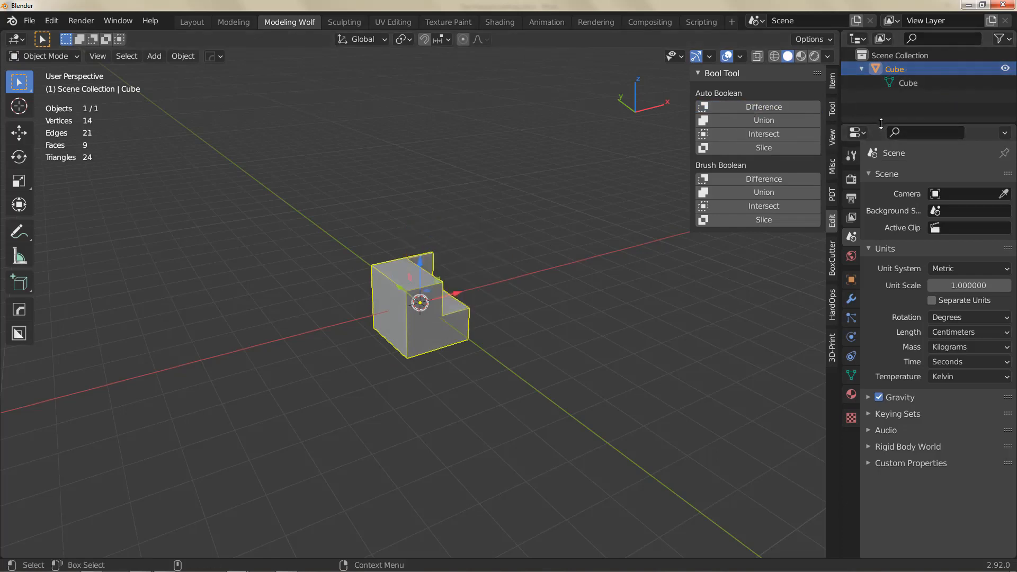
{"action": "left_click_drag", "start_coordinate": [882, 124], "coordinate": [892, 174]}
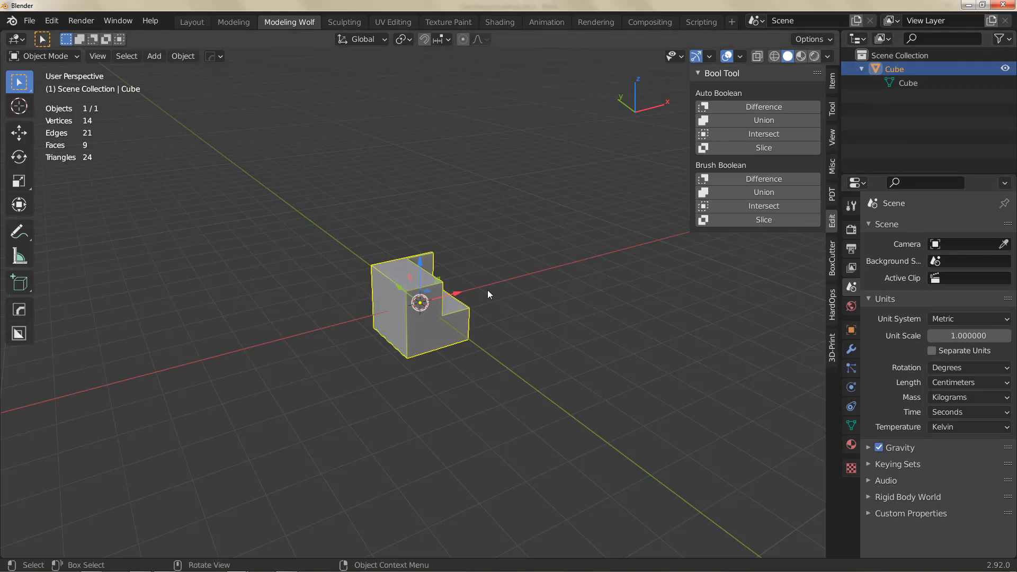
Step: Undo the Auto Boolean Difference, going back to the two overlapping, uncut cubes with the copy selected
{"action": "key", "text": "ctrl+z"}
{"action": "key", "text": "ctrl+z"}
{"action": "key", "text": "ctrl+z"}
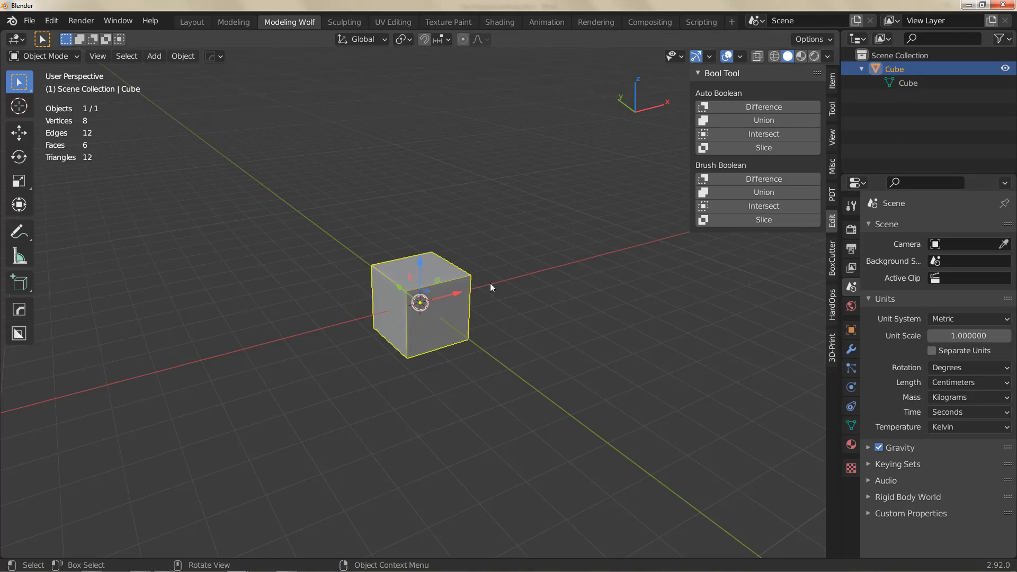
{"action": "key", "text": "ctrl+shift+z"}
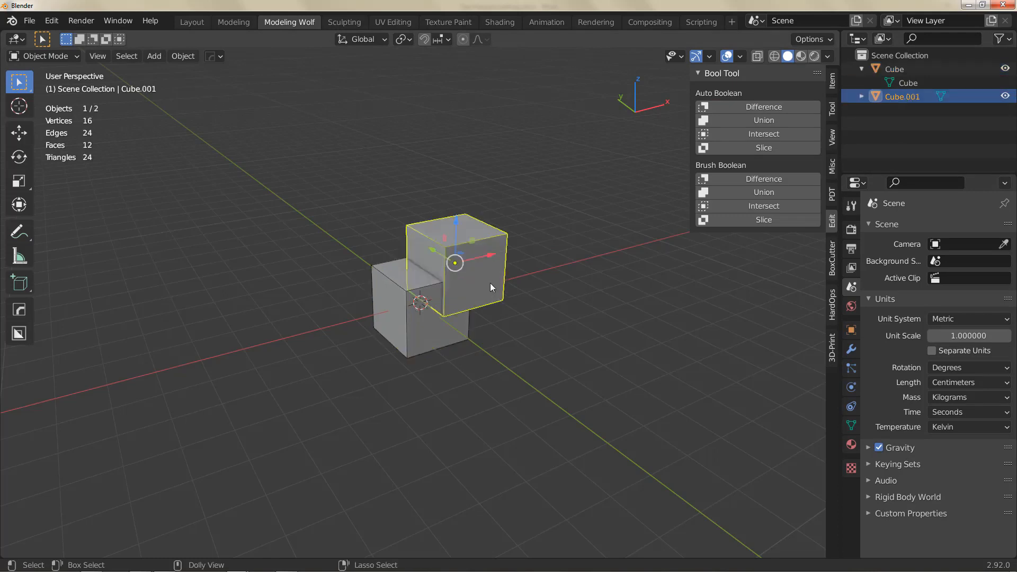
Step: Add the original cube to the selection and subtract the copy from it with the Hops Difference Boolean
{"action": "left_click", "coordinate": [400, 279], "text": "shift"}
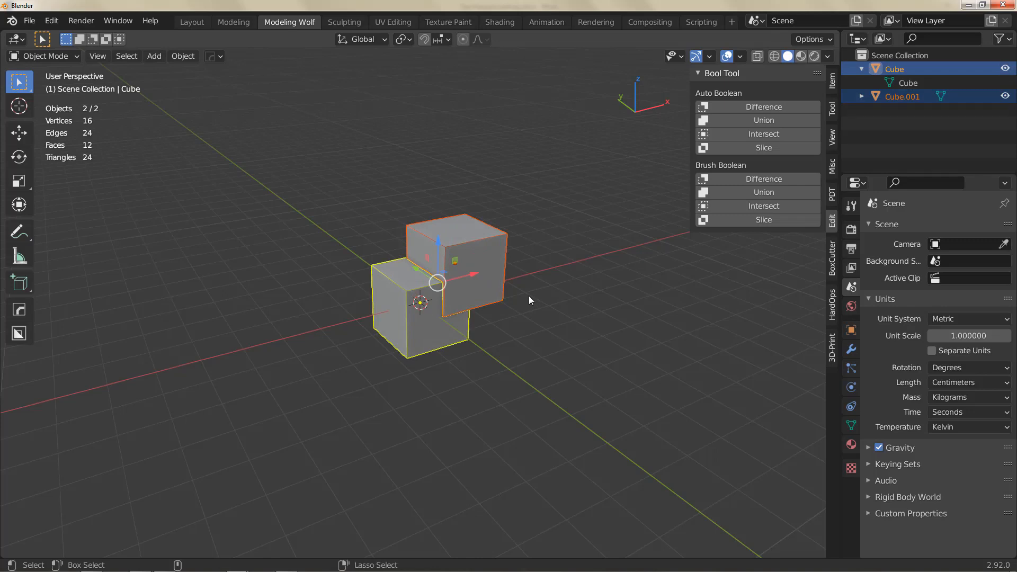
{"action": "key", "text": "ctrl+KP_Subtract"}
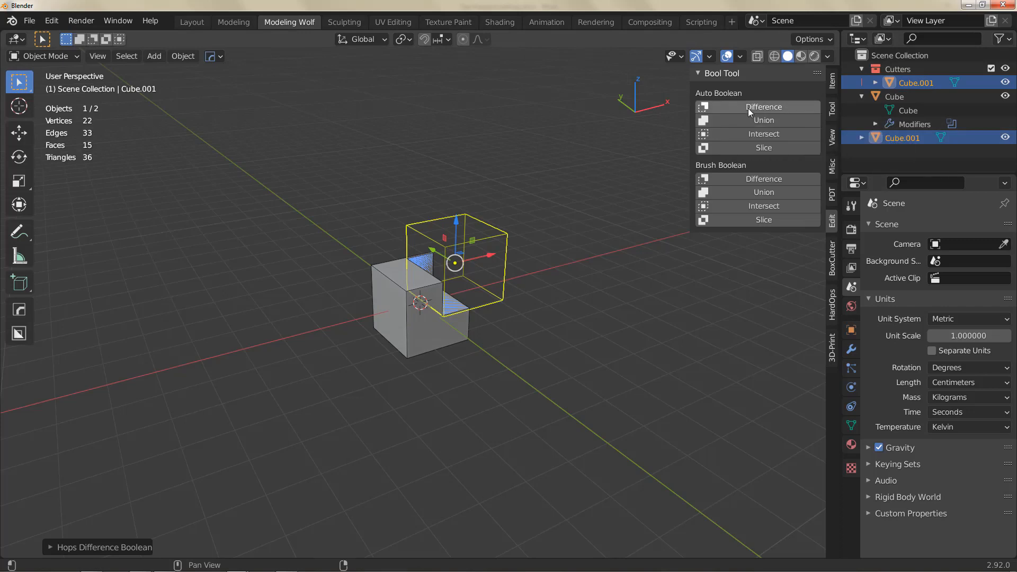
Step: Undo the Hops Difference Boolean and the cube's duplication, going back to the single original cube
{"action": "key", "text": "ctrl+z"}
{"action": "key", "text": "ctrl+z"}
{"action": "key", "text": "ctrl+z"}
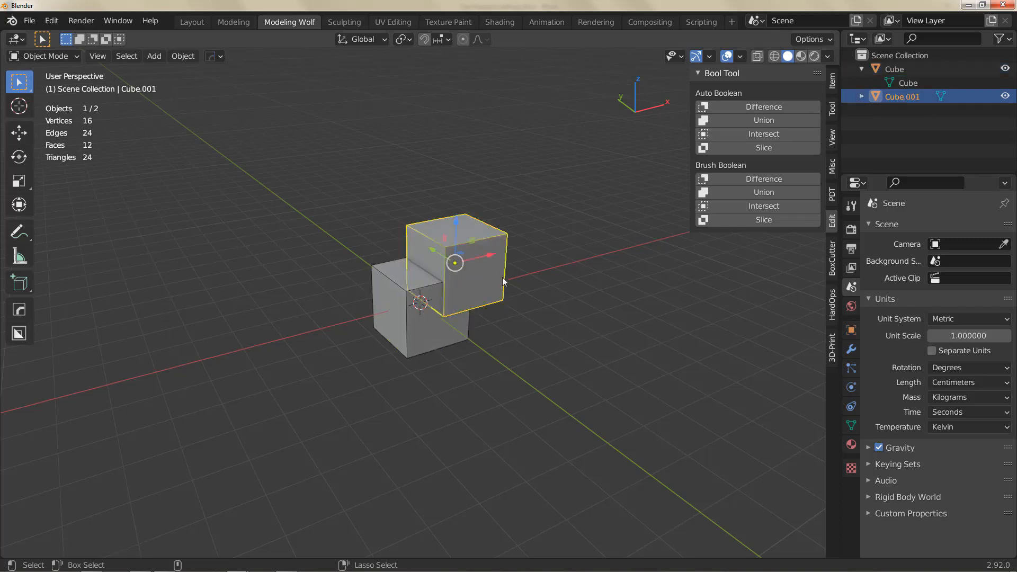
Step: Bring the preferences window forward and move it clear of the Bool Tool controls in the viewport
{"action": "key", "text": "alt+Tab"}
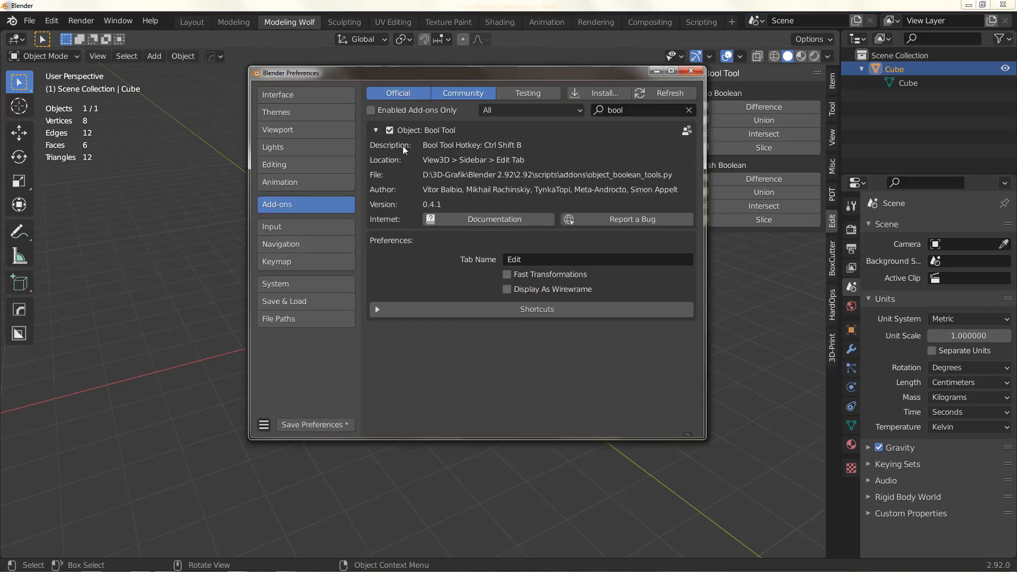
{"action": "left_click_drag", "start_coordinate": [427, 73], "coordinate": [363, 113]}
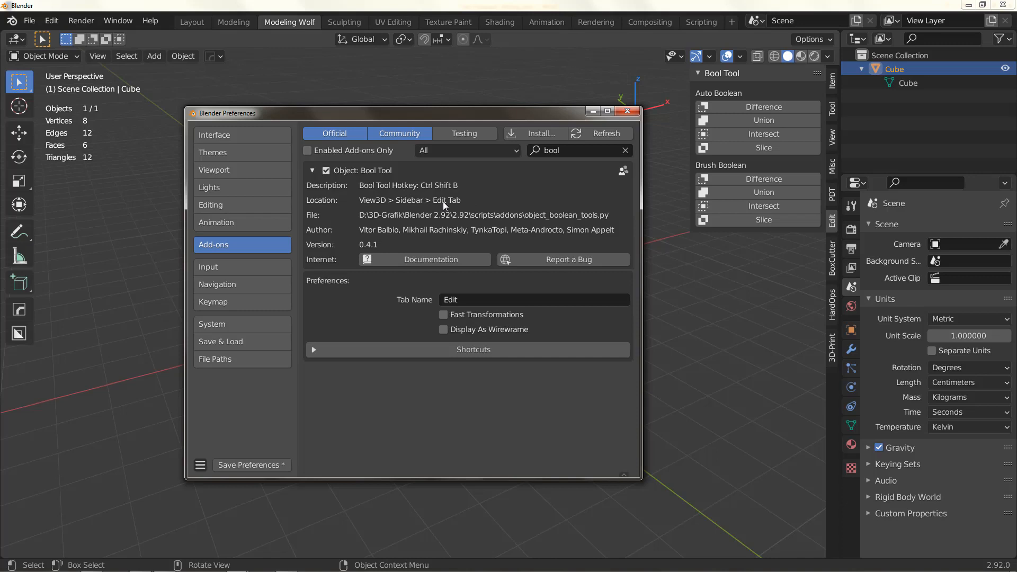
Step: Return to the viewport, find the Bool Tool entry among the Object commands, and call up the Bool Tool quick menu
{"action": "left_click", "coordinate": [676, 228]}
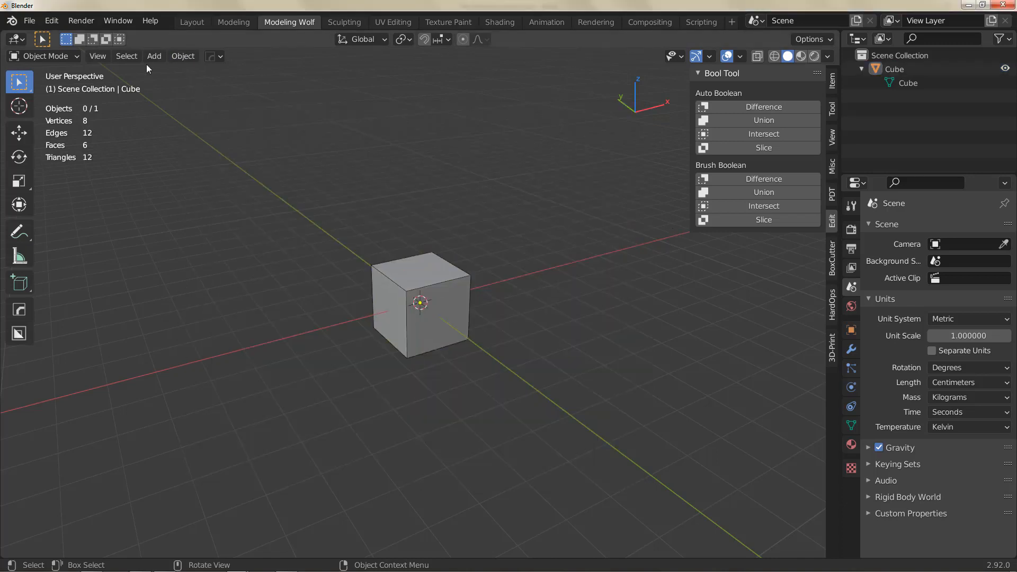
{"action": "left_click", "coordinate": [181, 56]}
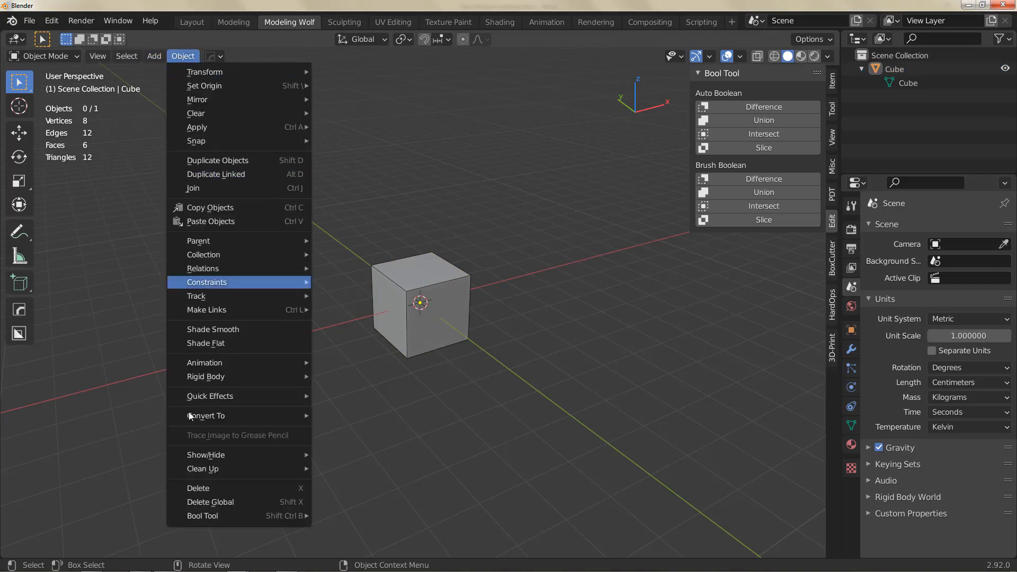
{"action": "mouse_move", "coordinate": [215, 522]}
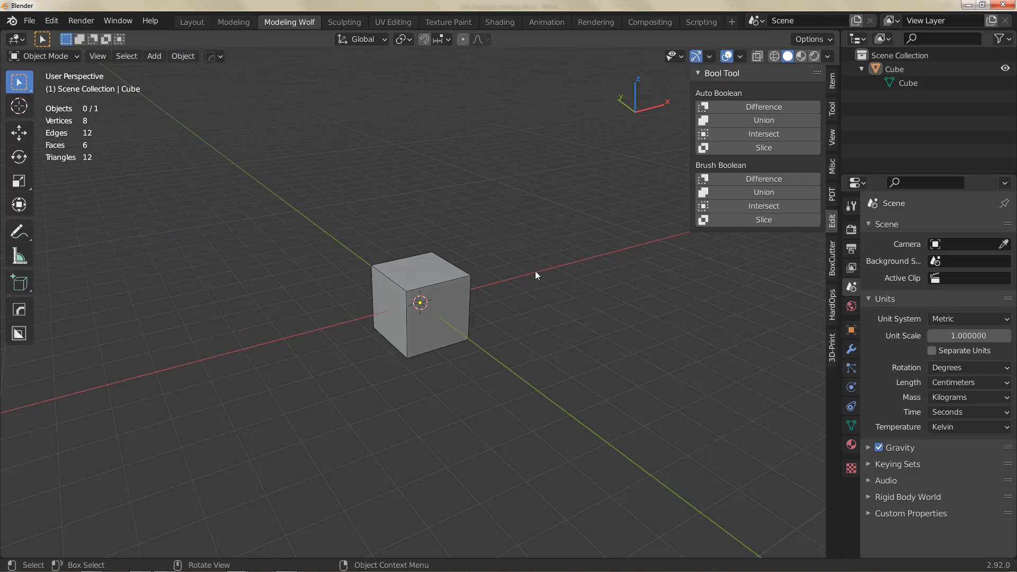
{"action": "key", "text": "shift+ctrl+b"}
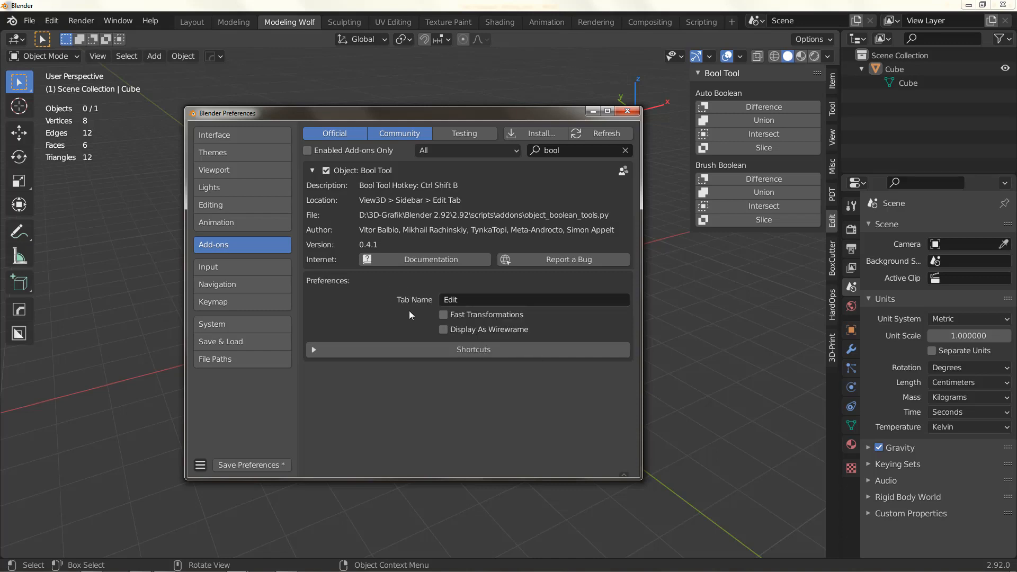
Step: Set Bool Tool's sidebar tab name to "my addons" and display the renamed category in the viewport sidebar
{"action": "left_click", "coordinate": [472, 300]}
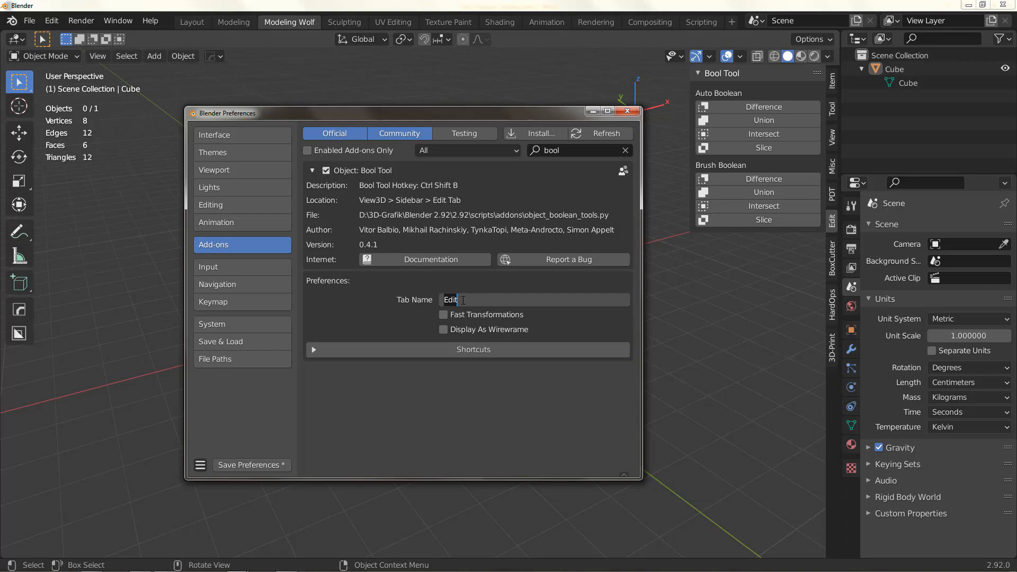
{"action": "type", "text": "my addons"}
{"action": "key", "text": "Return"}
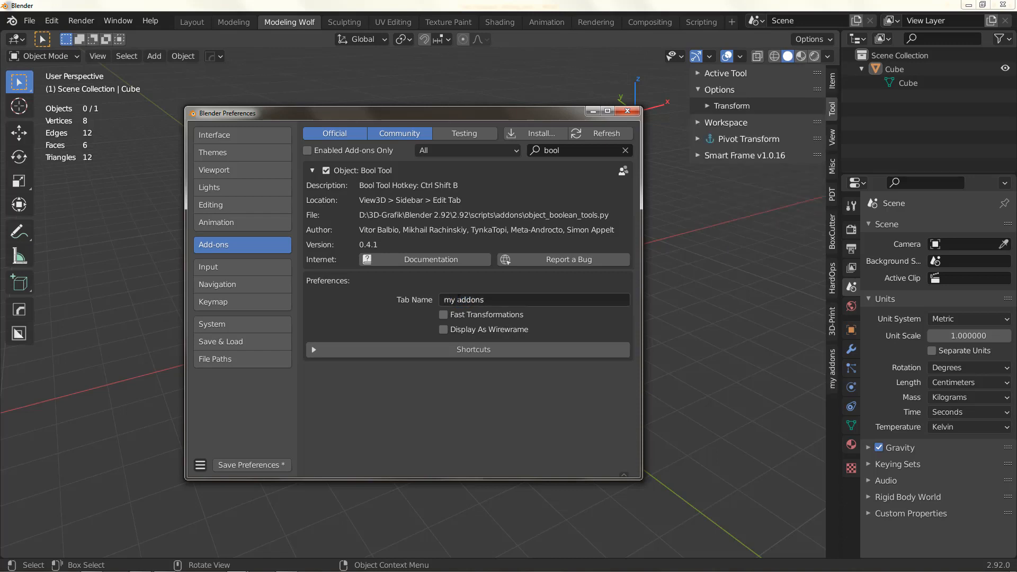
{"action": "left_click", "coordinate": [833, 367]}
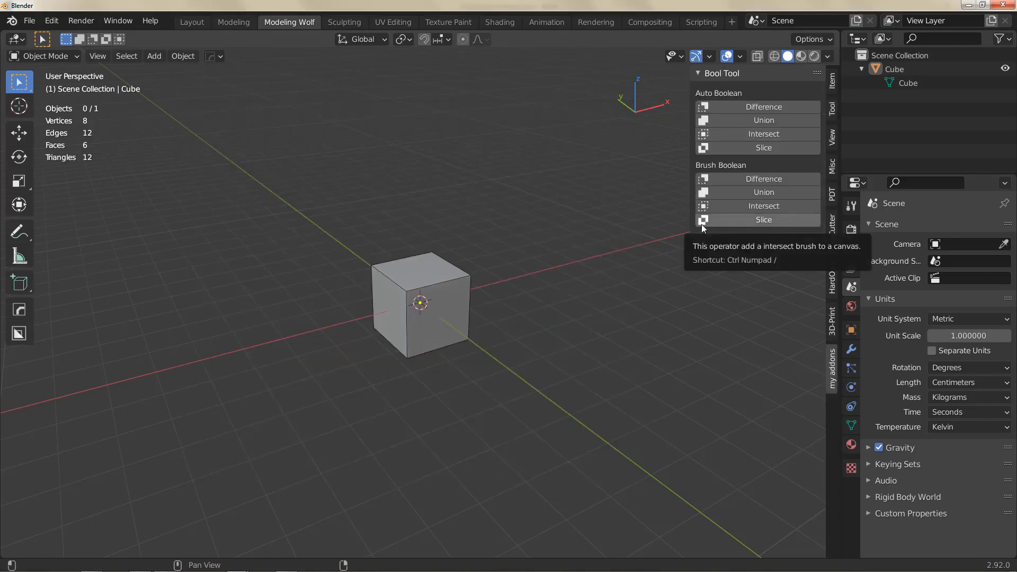
Step: Set Bool Tool's sidebar tab name back to "Edit" and show that category in the viewport sidebar
{"action": "key", "text": "alt+Tab"}
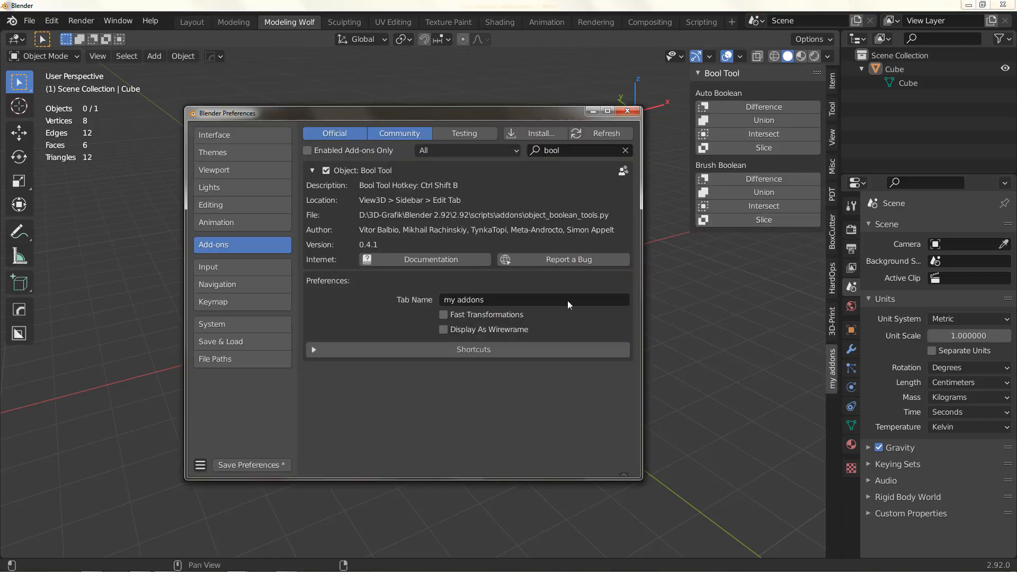
{"action": "left_click", "coordinate": [440, 300]}
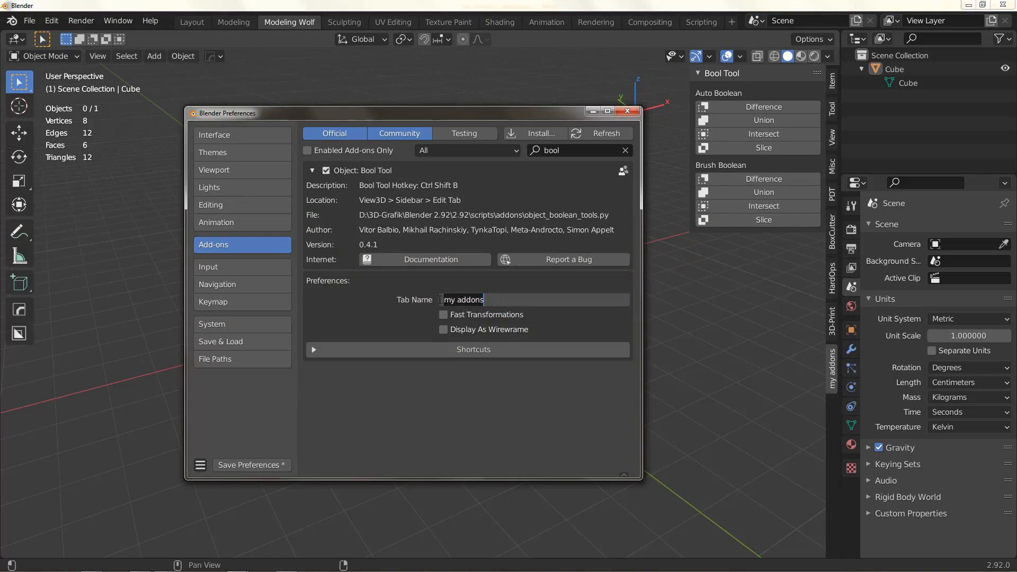
{"action": "type", "text": "edit"}
{"action": "key", "text": "Return"}
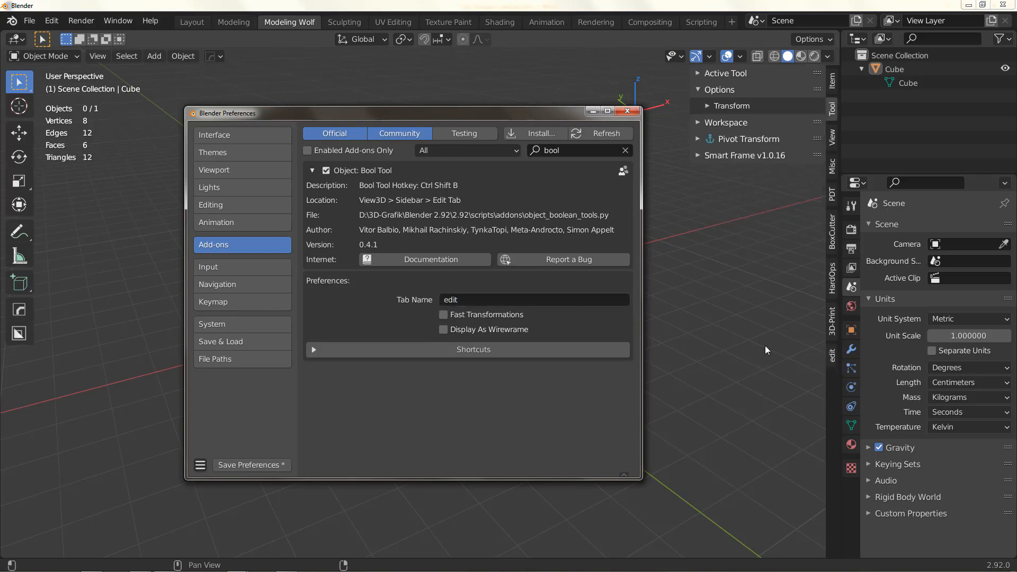
{"action": "left_click", "coordinate": [833, 362]}
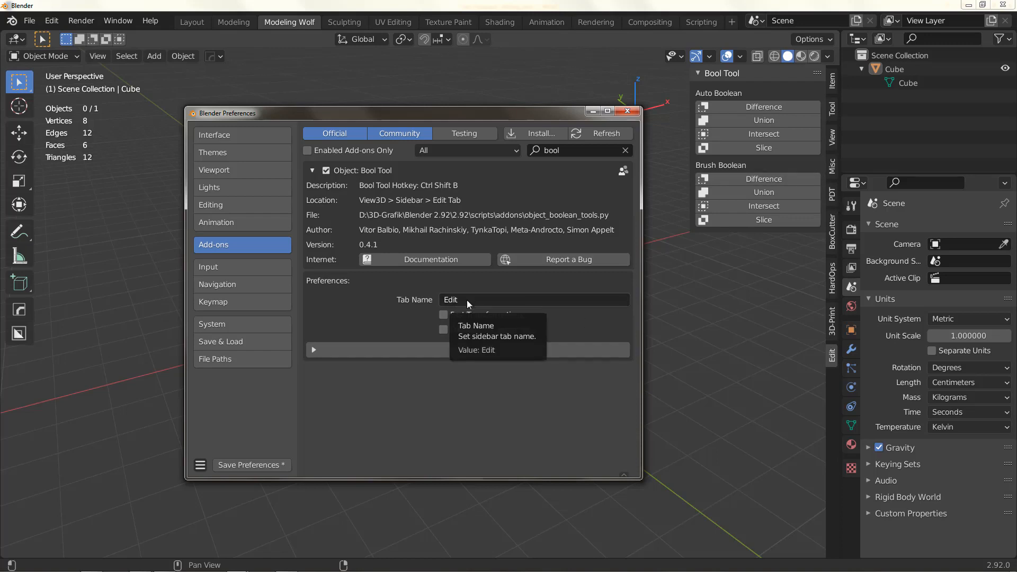
Step: Search the add-ons for "mesh" and expand the details of Add Mesh: Extra Objects
{"action": "left_click", "coordinate": [564, 151]}
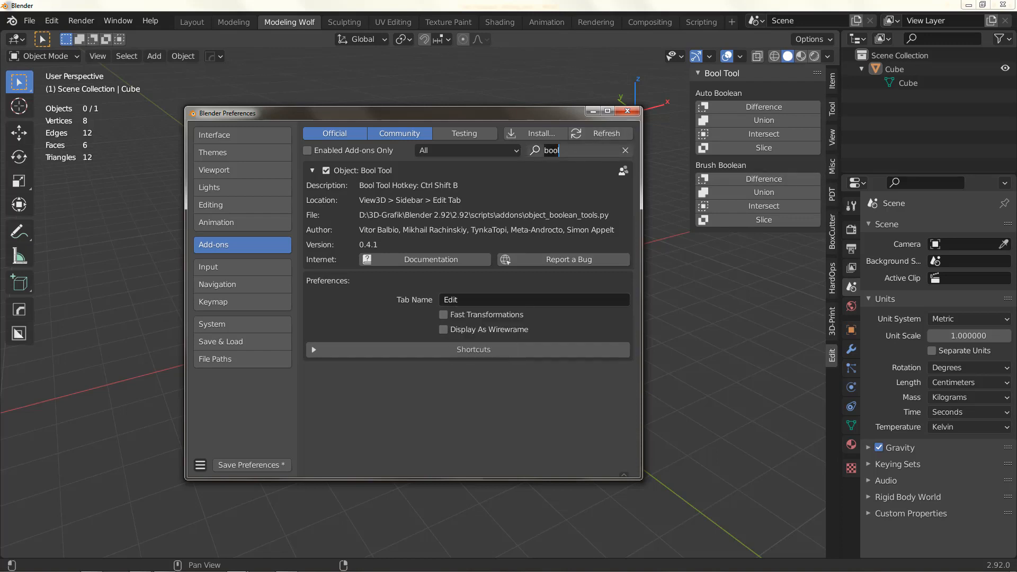
{"action": "type", "text": "mesh"}
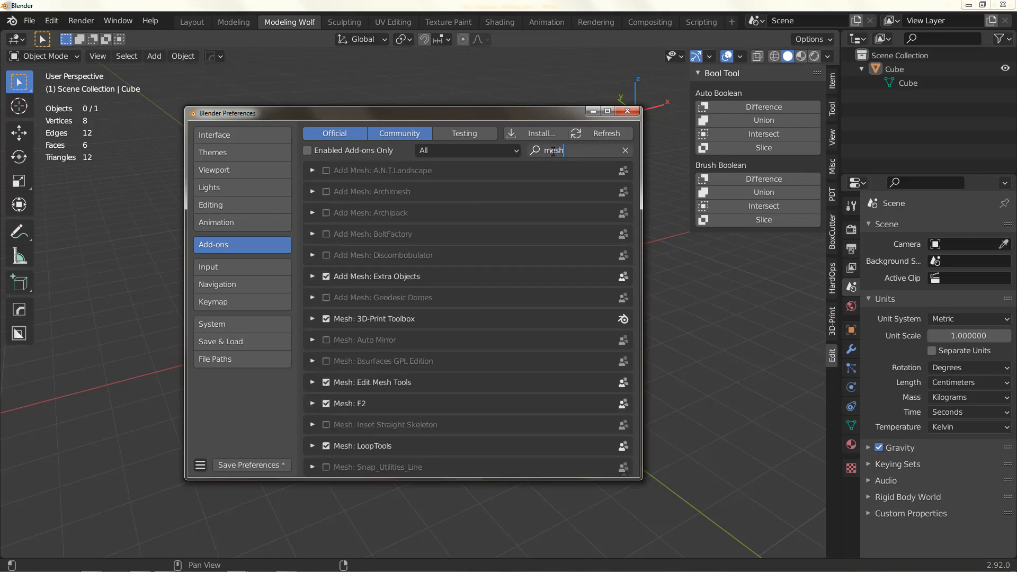
{"action": "key", "text": "Return"}
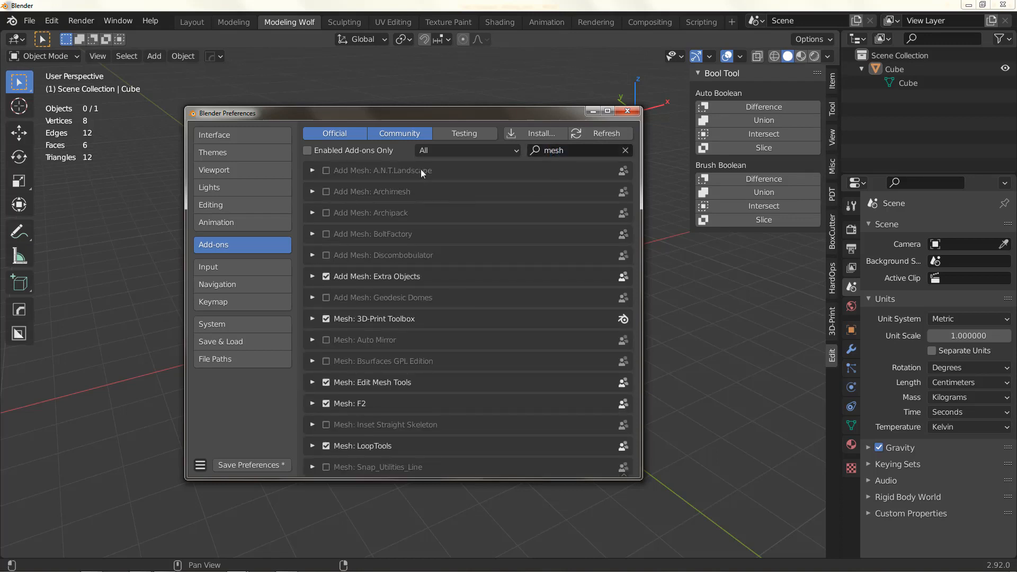
{"action": "scroll", "coordinate": [461, 264], "scroll_direction": "down", "scroll_amount": 1}
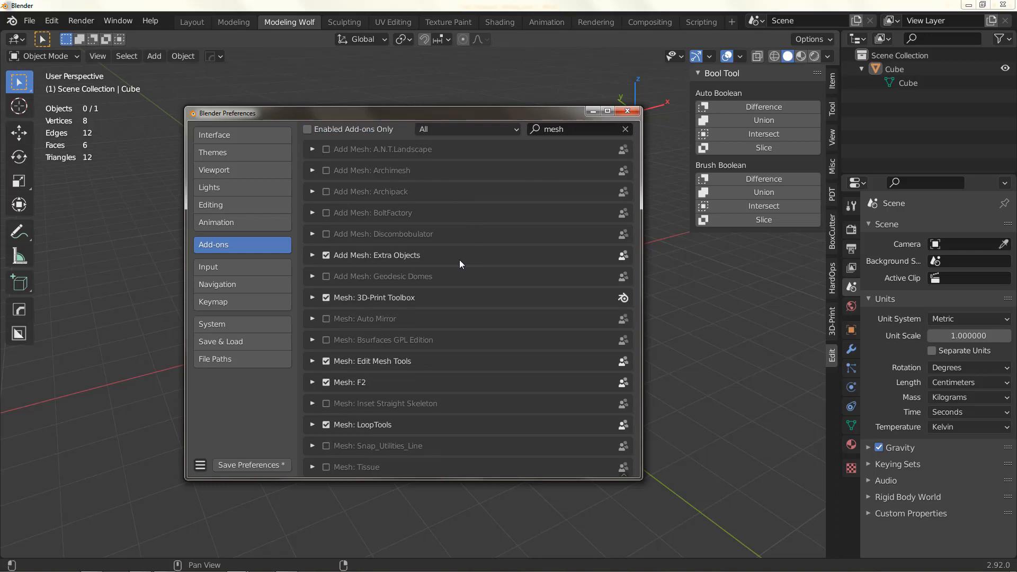
{"action": "left_click", "coordinate": [312, 256]}
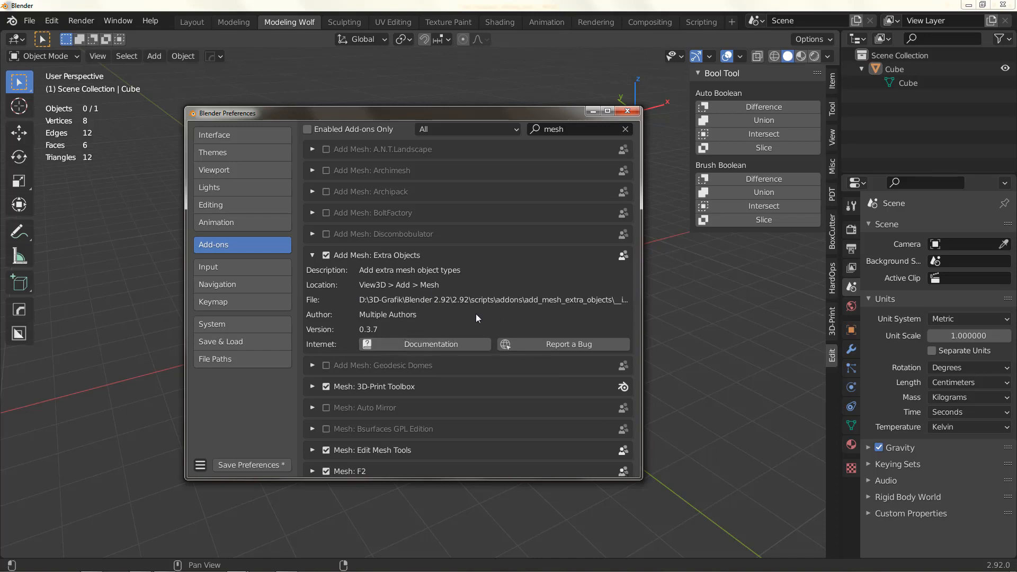
Step: Close the preferences and examine the extra mesh types offered for adding, including the Single Vert options
{"action": "left_click", "coordinate": [628, 110]}
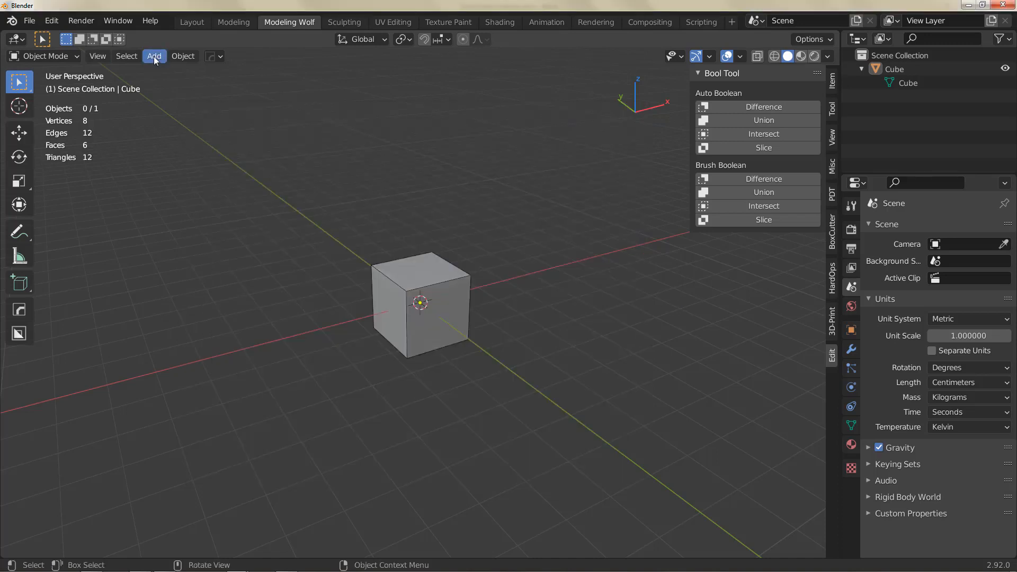
{"action": "left_click", "coordinate": [154, 57]}
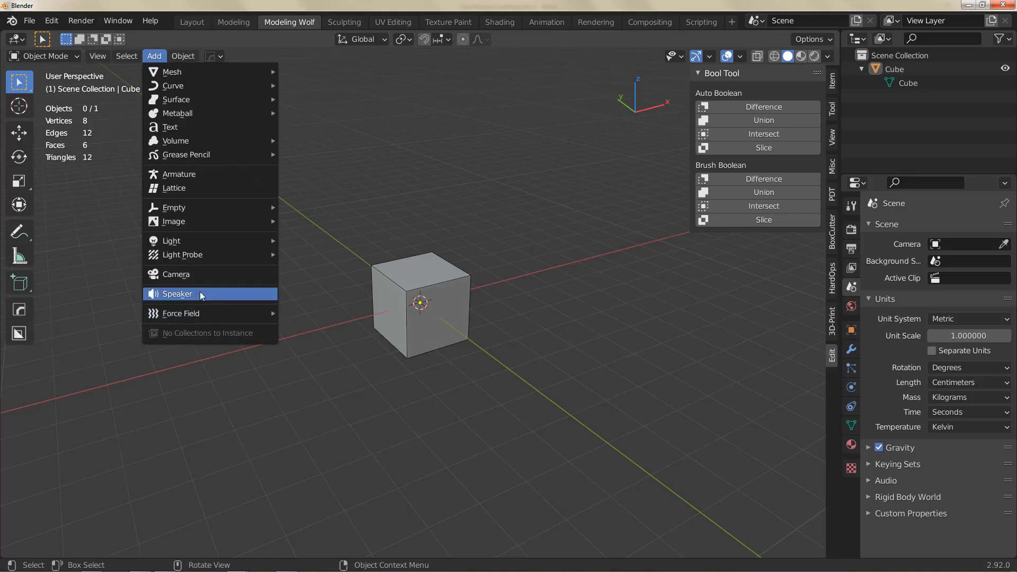
{"action": "mouse_move", "coordinate": [188, 72]}
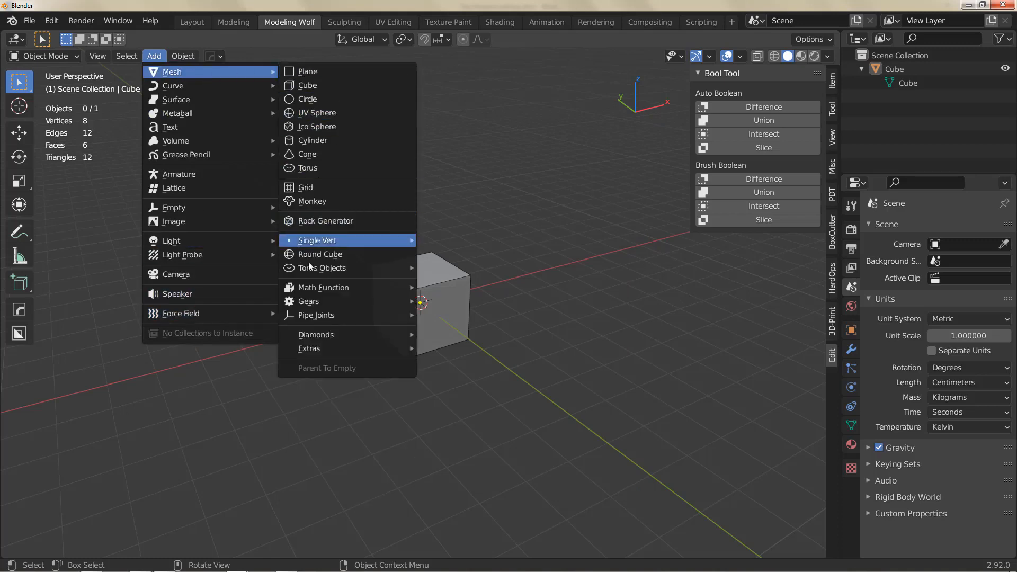
{"action": "mouse_move", "coordinate": [332, 240]}
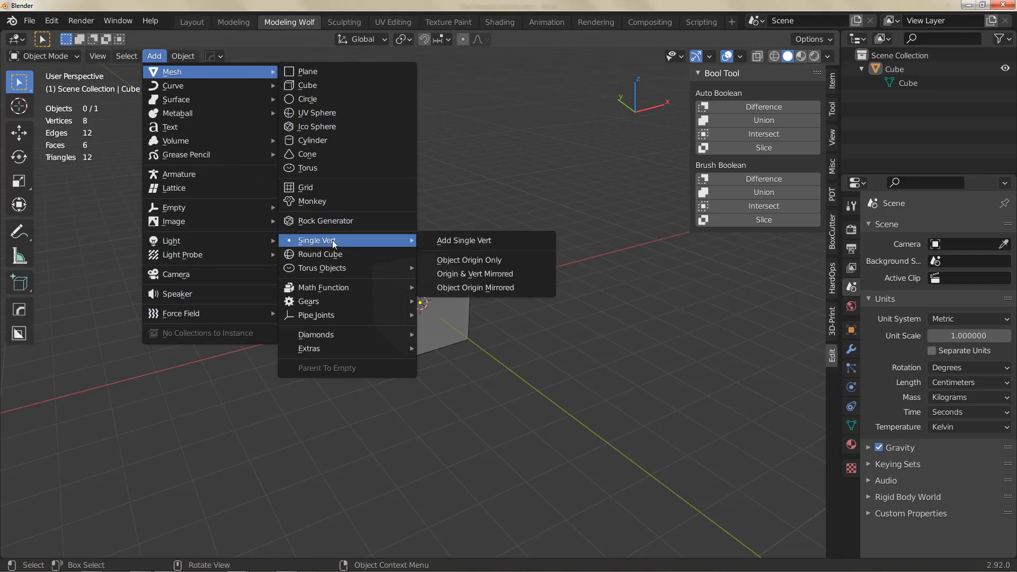
{"action": "left_click", "coordinate": [504, 312]}
{"action": "key", "text": "shift"}
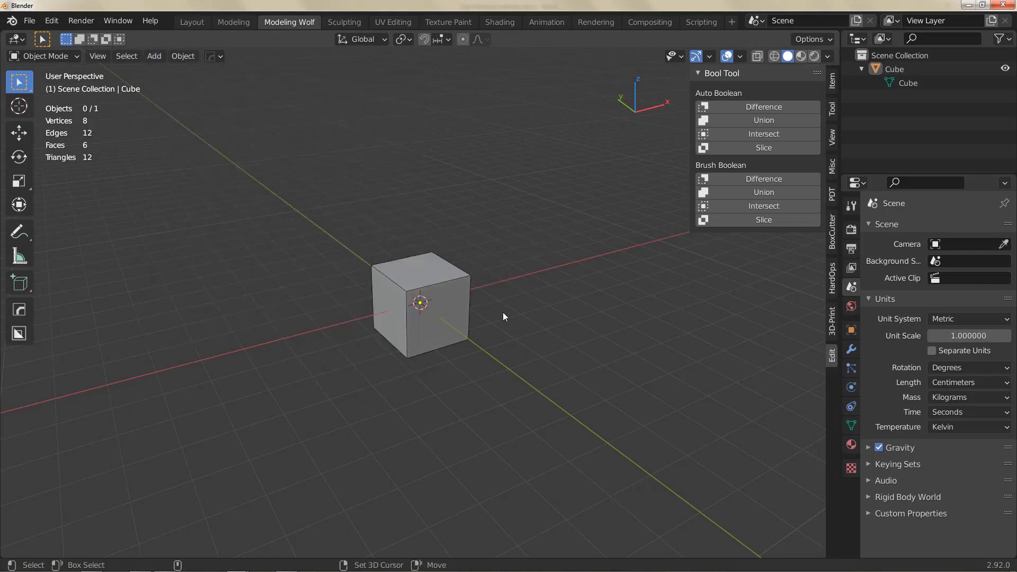
{"action": "key", "text": "shift+a"}
{"action": "mouse_move", "coordinate": [504, 313]}
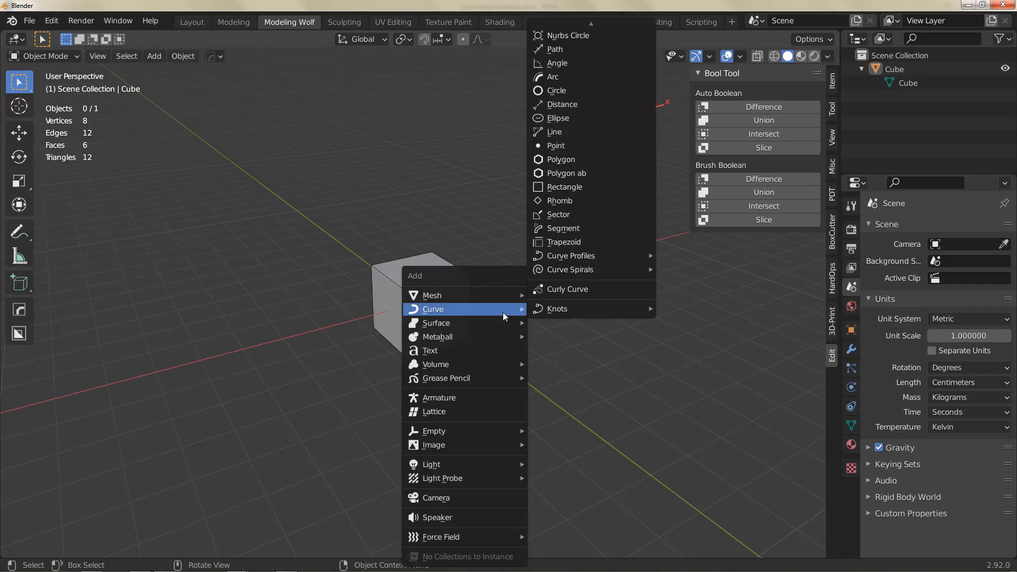
{"action": "mouse_move", "coordinate": [455, 297]}
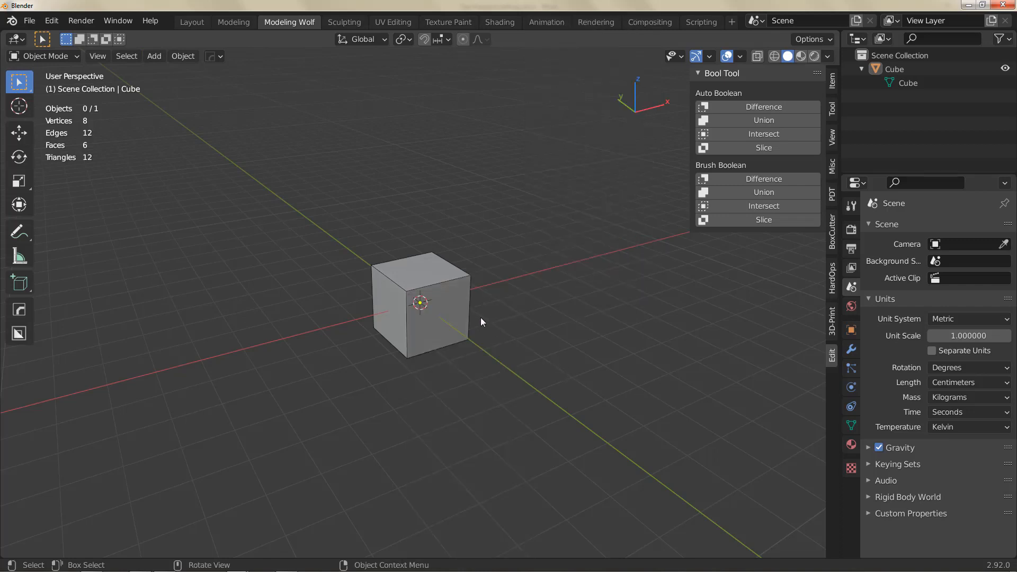
Step: Reopen the preferences and check the details of the 3D-Print Toolbox and Edit Mesh Tools add-ons, collapsing each again
{"action": "key", "text": "ctrl+comma"}
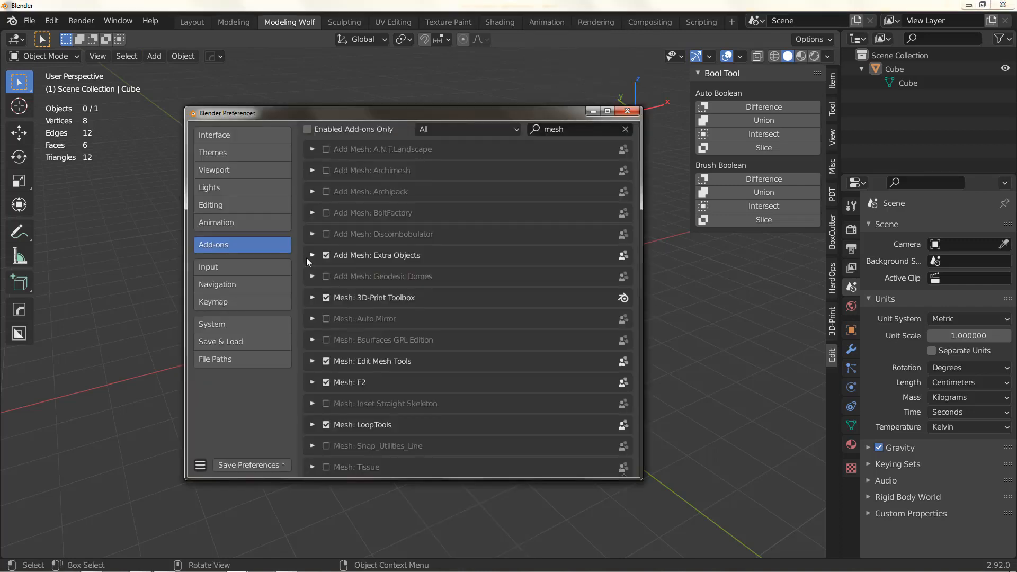
{"action": "left_click", "coordinate": [317, 298]}
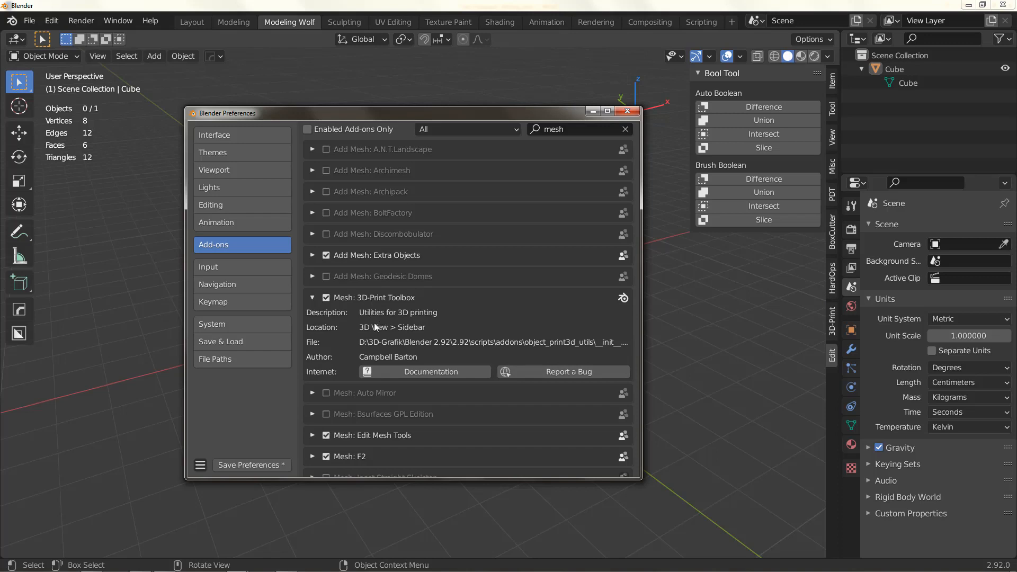
{"action": "left_click", "coordinate": [313, 298]}
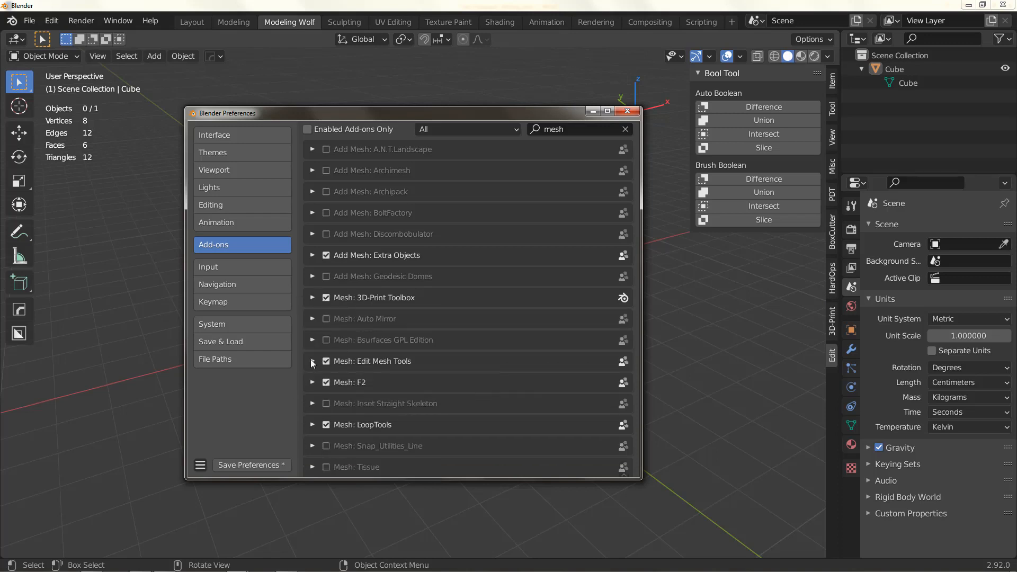
{"action": "left_click", "coordinate": [312, 362]}
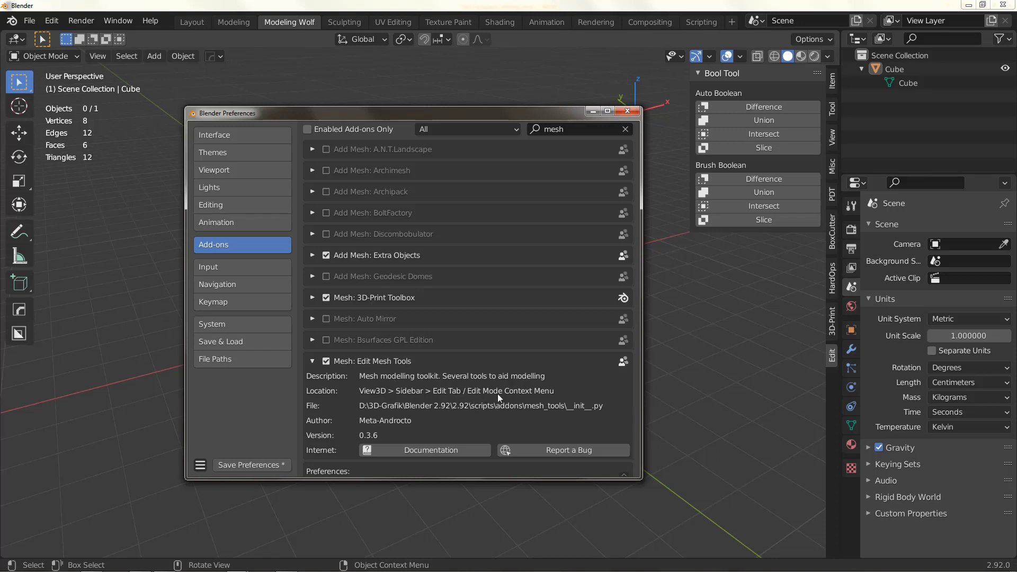
{"action": "left_click", "coordinate": [322, 361]}
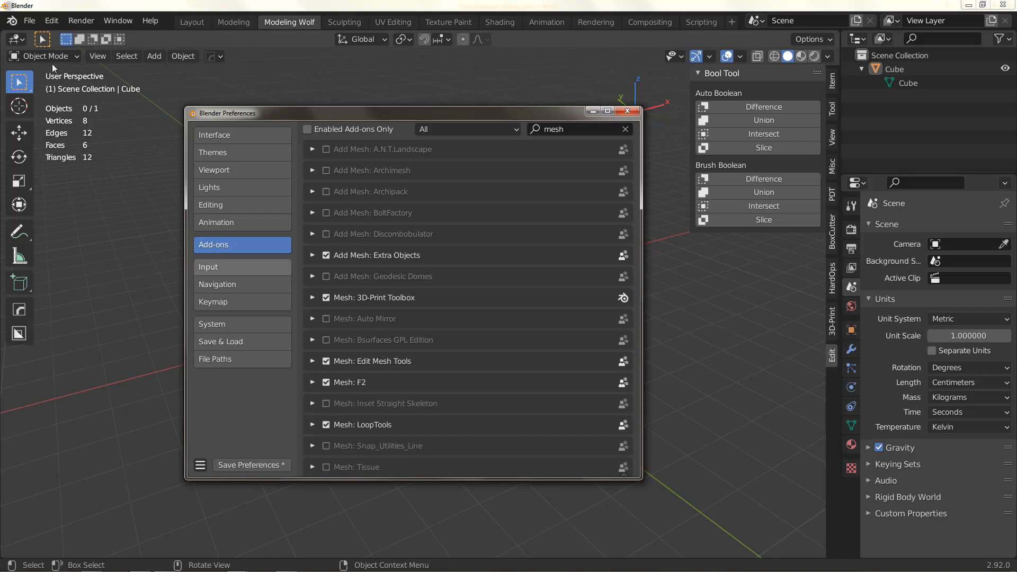
Step: Switch the cube to Edit Mode and show the sidebar's Edit category with LoopTools and Mesh Tools
{"action": "left_click", "coordinate": [56, 55]}
{"action": "left_click", "coordinate": [56, 87]}
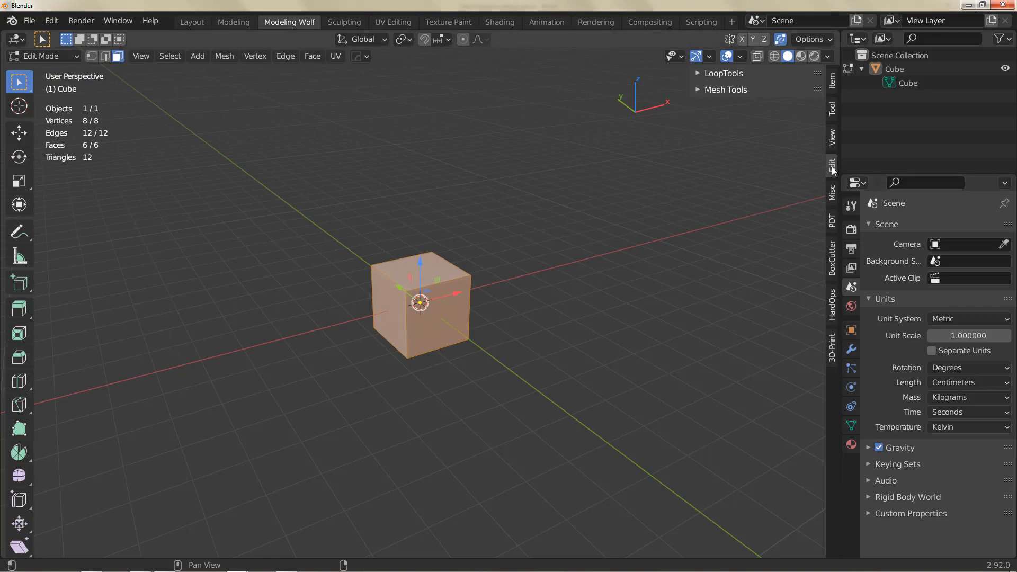
Step: Reopen the preferences and expand the details of the Mesh: LoopTools add-on
{"action": "key", "text": "ctrl+comma"}
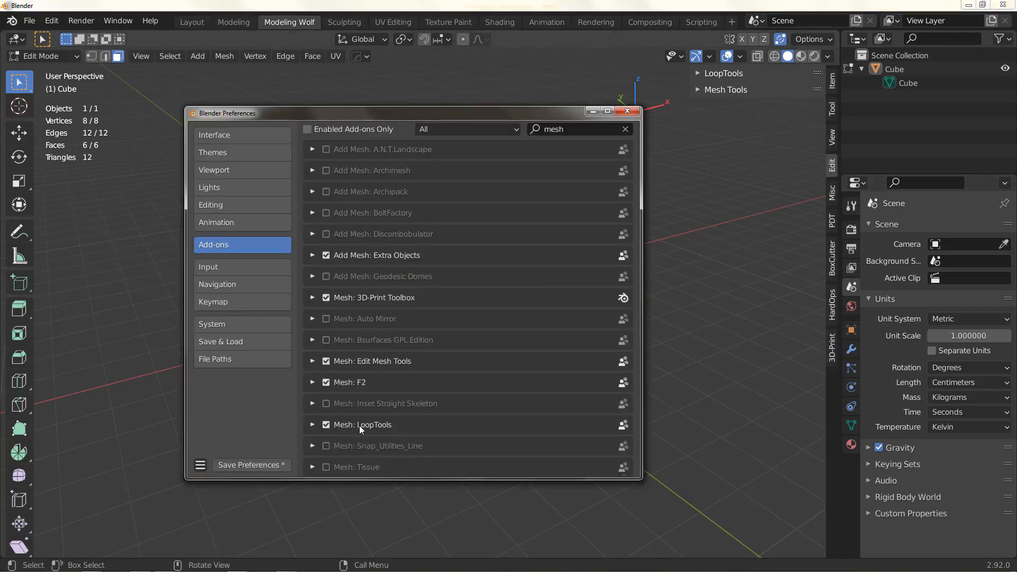
{"action": "left_click", "coordinate": [313, 424]}
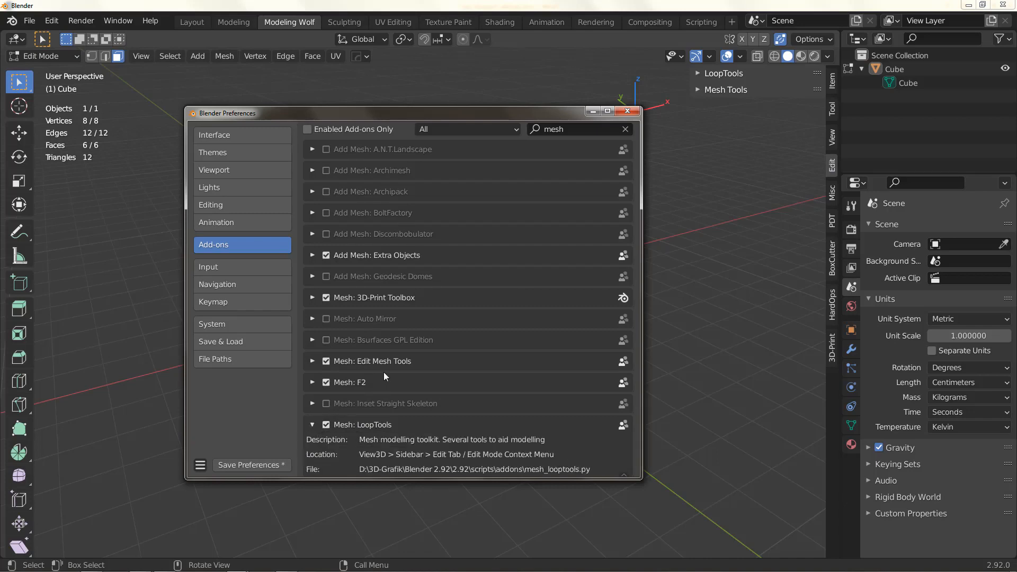
{"action": "scroll", "coordinate": [383, 372], "scroll_direction": "down", "scroll_amount": 1}
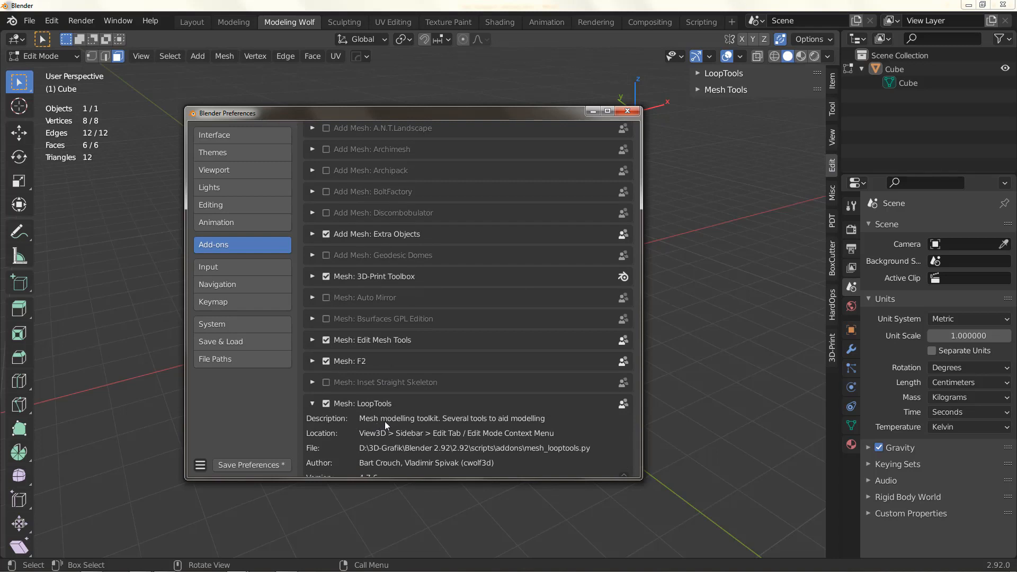
Step: Collapse the LoopTools details, select the cube's top face and examine the Mesh Tools and LoopTools commands offered for faces
{"action": "left_click", "coordinate": [313, 404]}
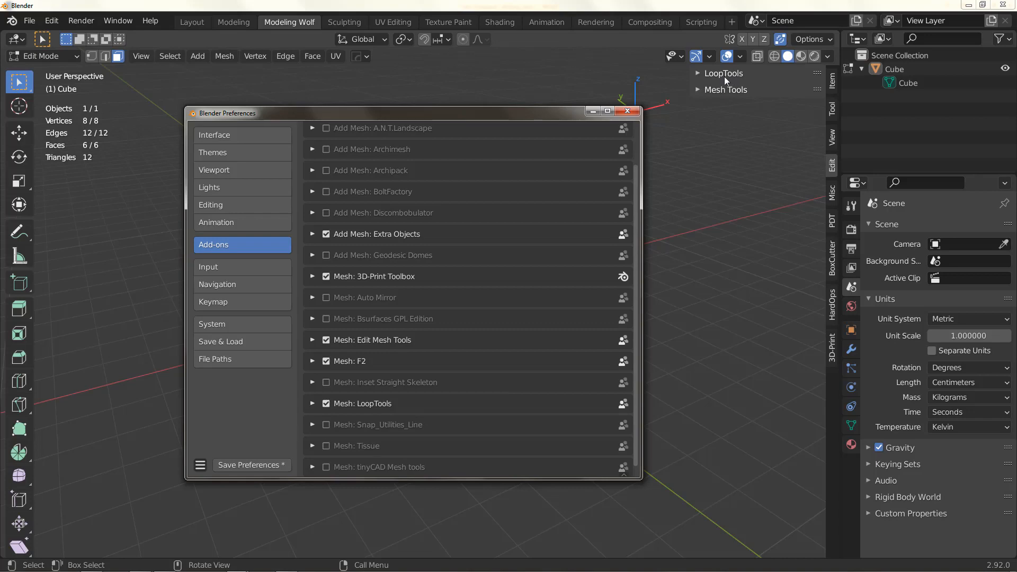
{"action": "left_click", "coordinate": [676, 249]}
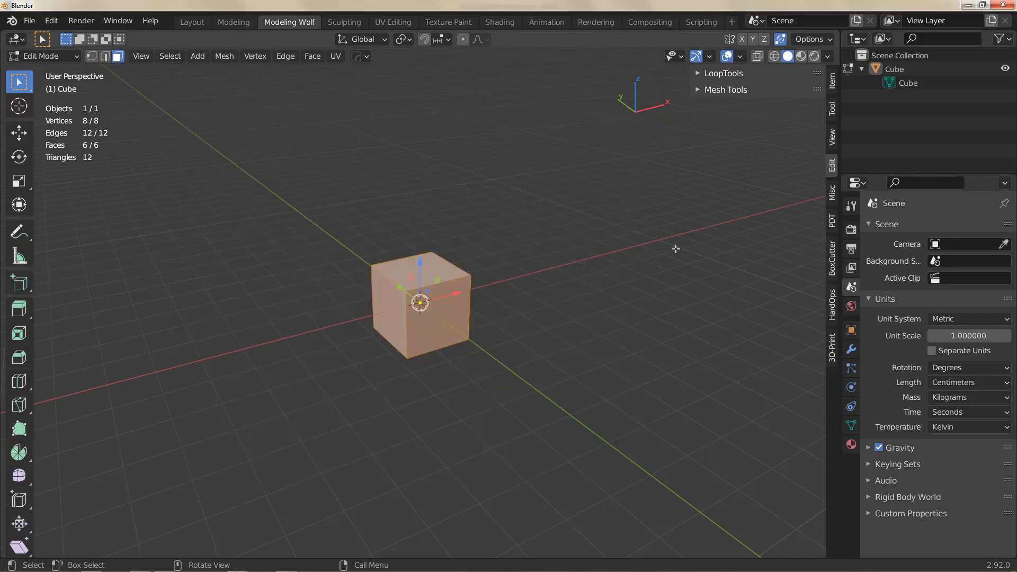
{"action": "left_click", "coordinate": [675, 249]}
{"action": "left_click", "coordinate": [418, 281]}
{"action": "right_click", "coordinate": [534, 224]}
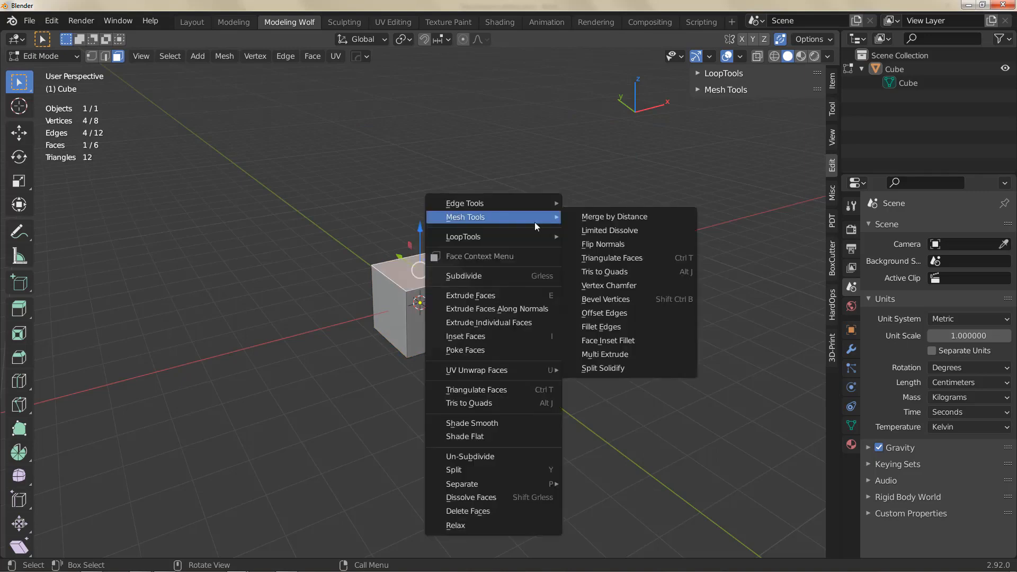
{"action": "mouse_move", "coordinate": [519, 237]}
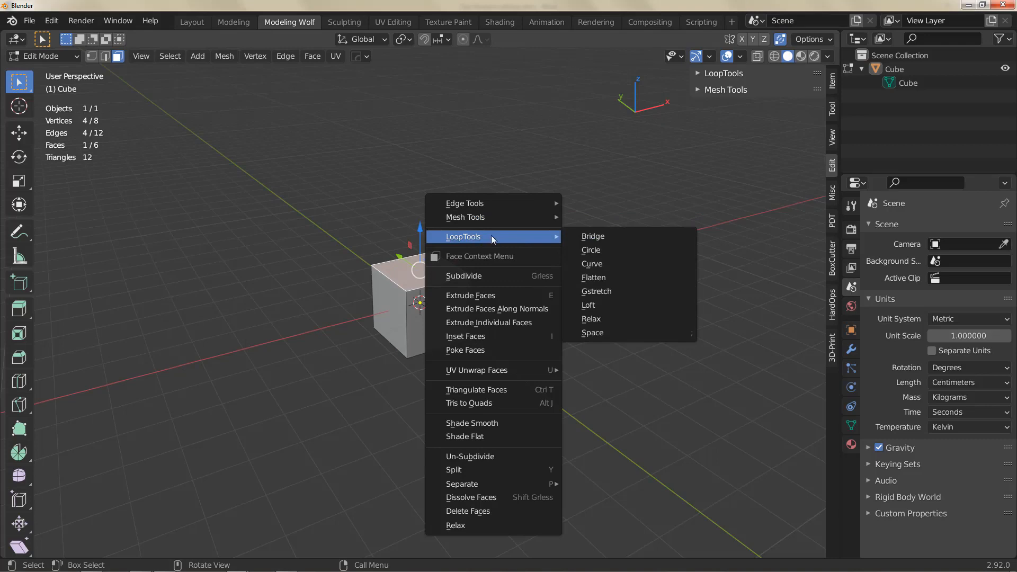
{"action": "mouse_move", "coordinate": [491, 222]}
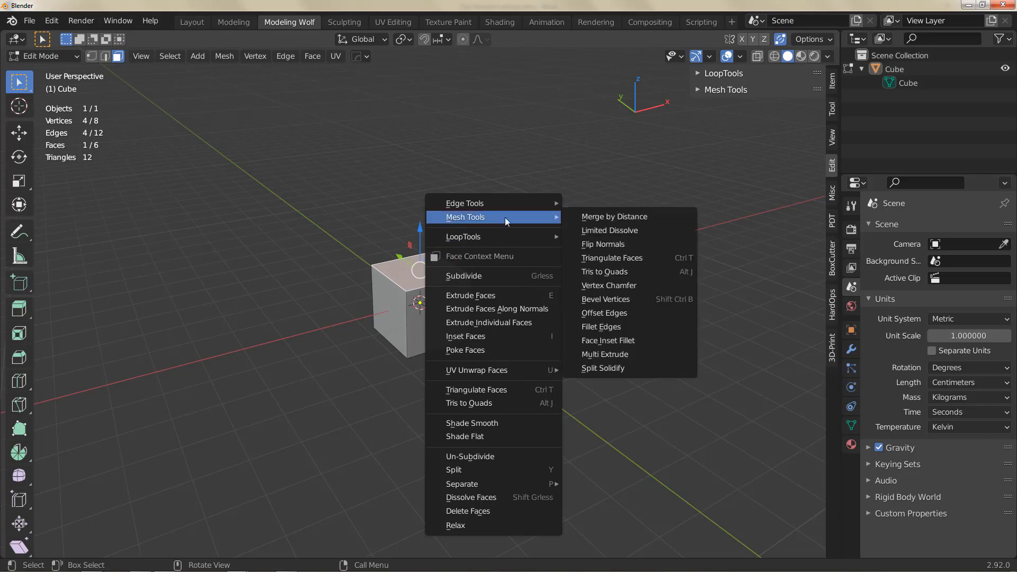
Step: Reopen the preferences and check the details of the Mesh: F2 add-on, collapsing them again
{"action": "key", "text": "ctrl+comma"}
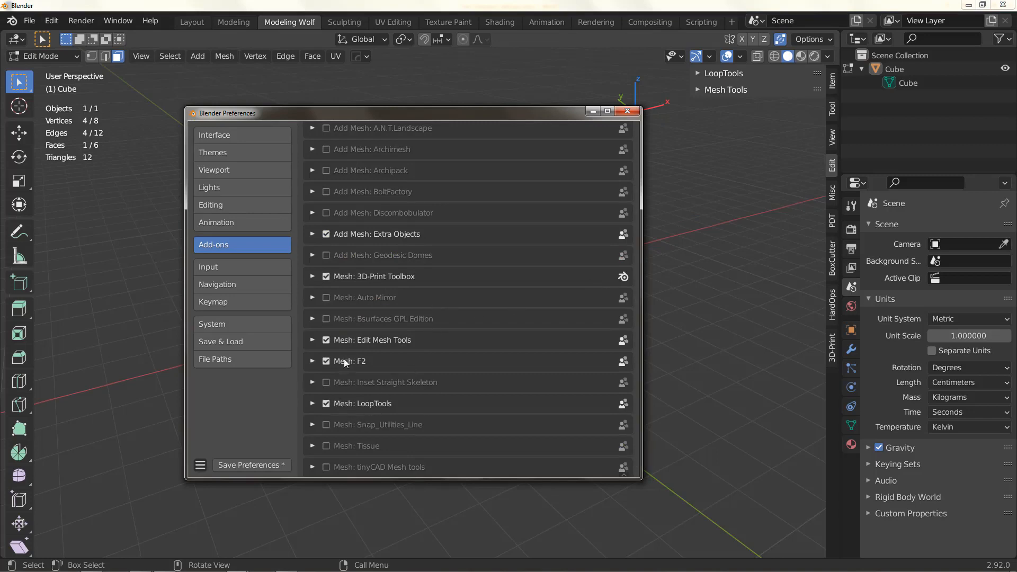
{"action": "left_click", "coordinate": [314, 360]}
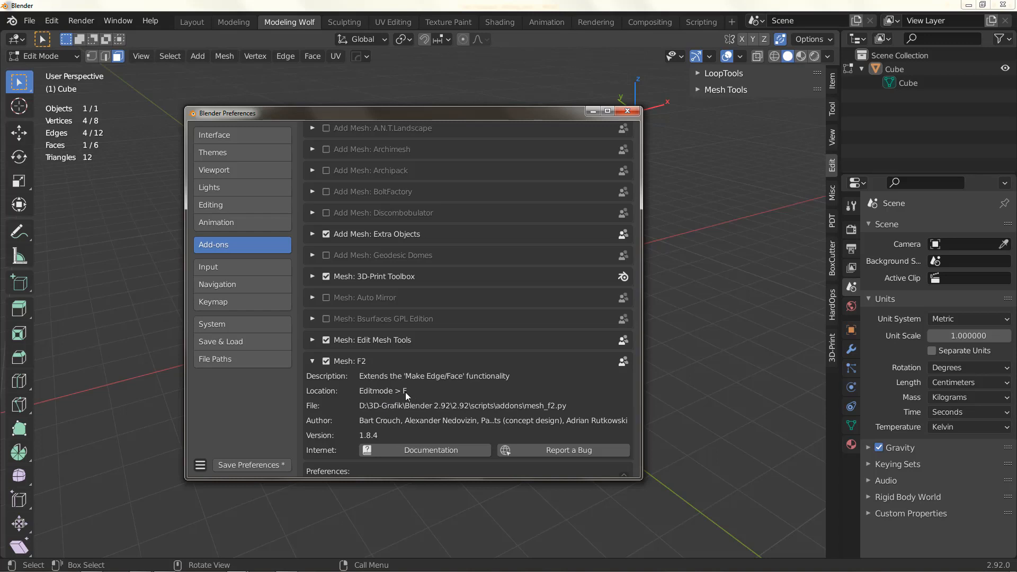
{"action": "left_click", "coordinate": [313, 362]}
Step: Search the add-ons for "render" and check the details of Render: Auto Tile Size, collapsing them again
{"action": "left_click", "coordinate": [574, 149]}
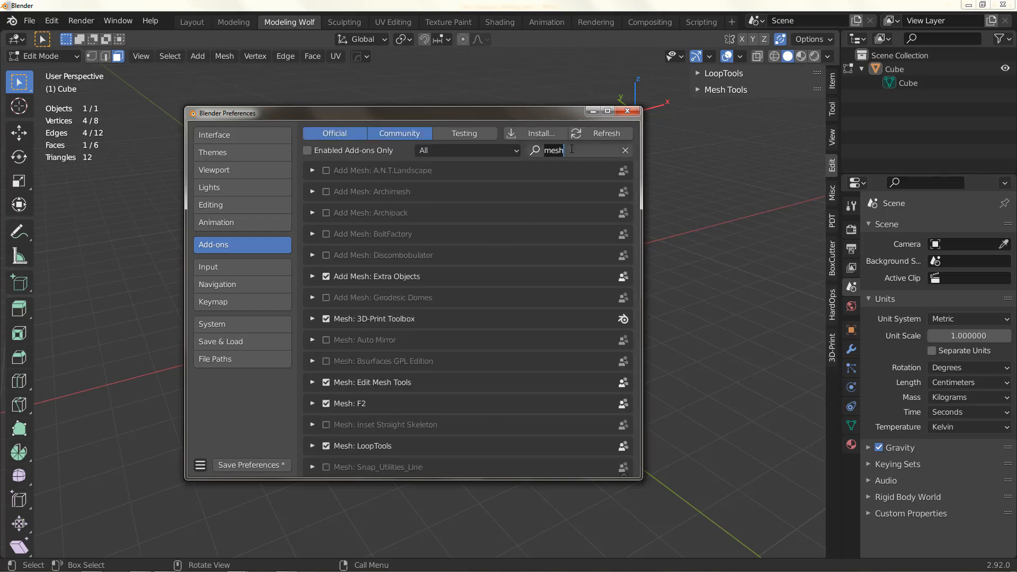
{"action": "type", "text": "render"}
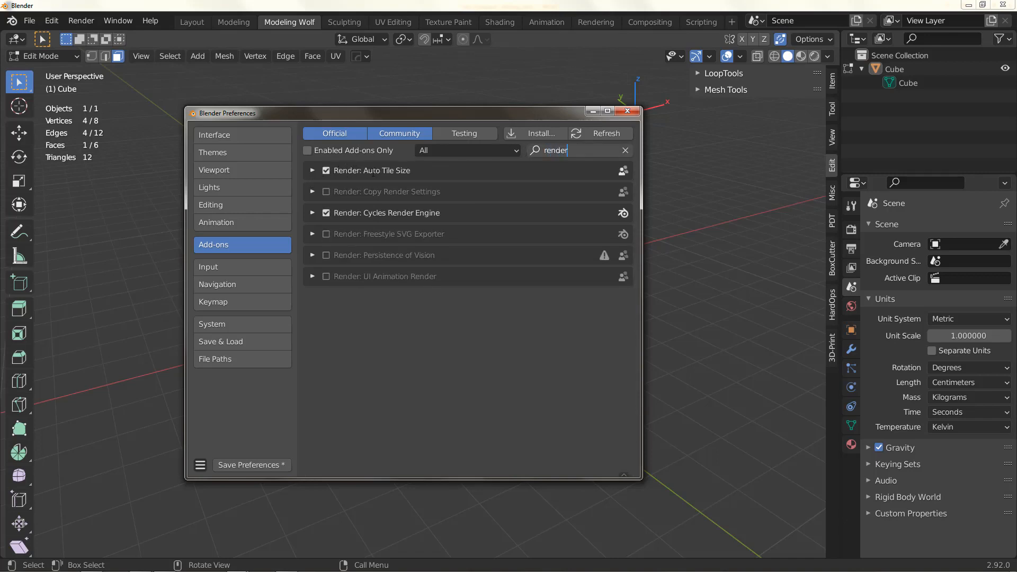
{"action": "left_click", "coordinate": [312, 170]}
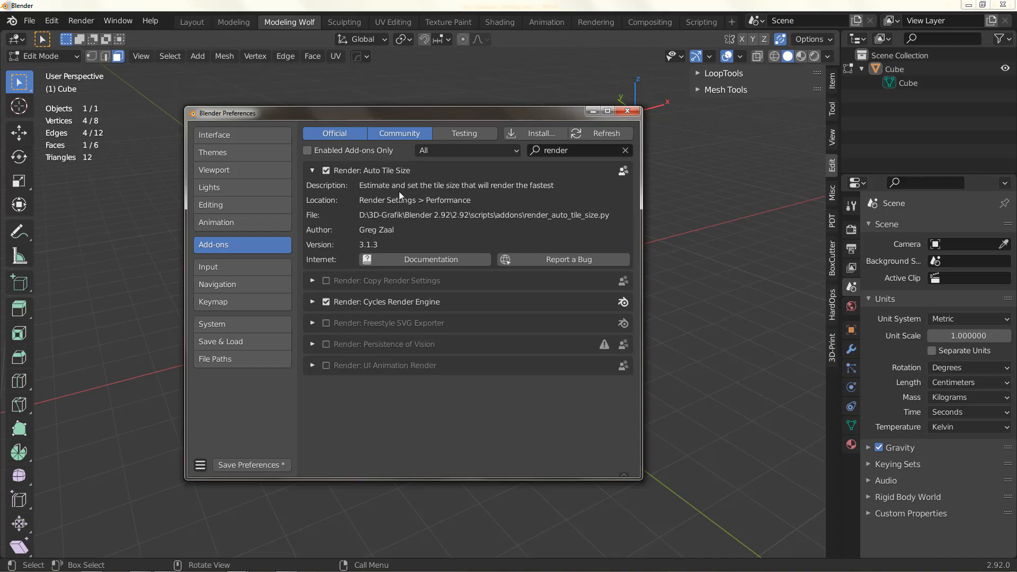
{"action": "left_click", "coordinate": [312, 170]}
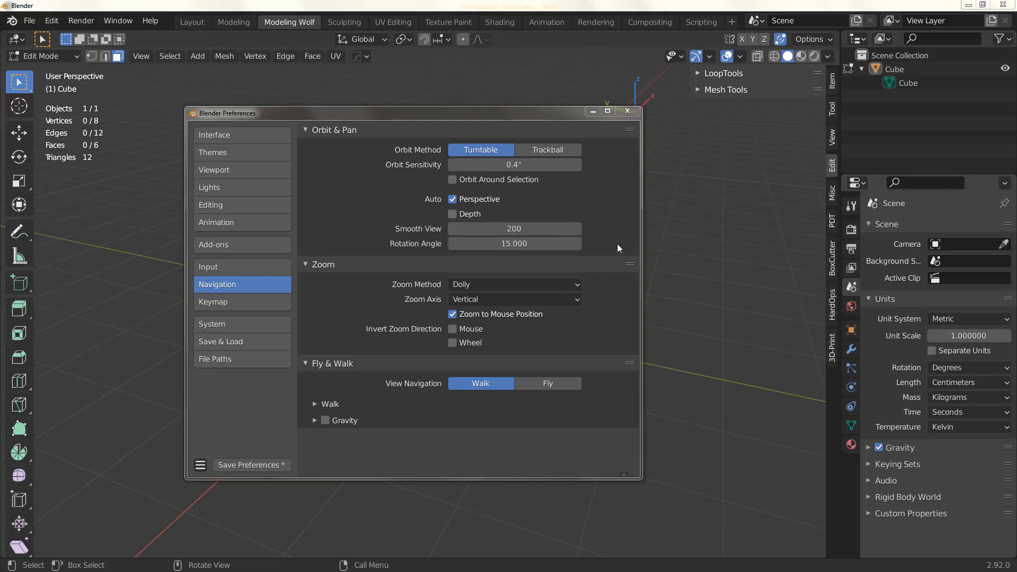
Step: Try panning and orbiting the view around the cube to examine the behaviour of the Navigation preferences
{"action": "left_click", "coordinate": [672, 260]}
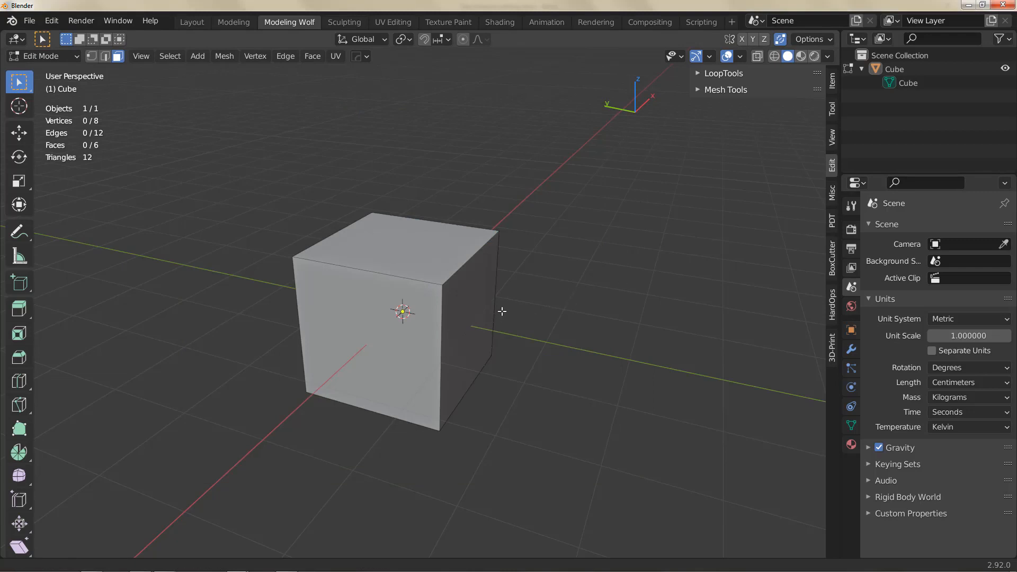
{"action": "scroll", "coordinate": [477, 314], "scroll_direction": "down", "scroll_amount": 2, "text": "shift"}
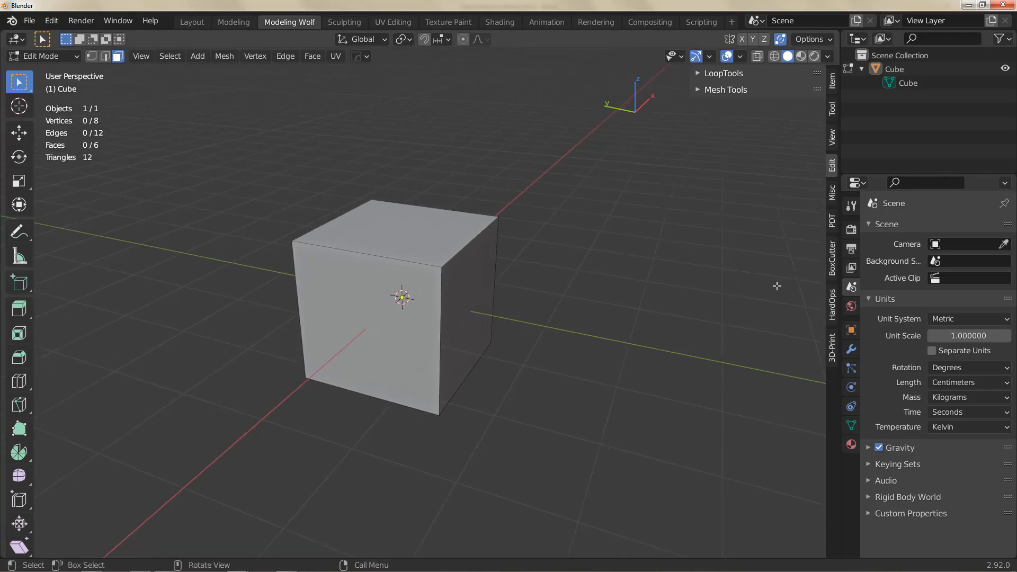
{"action": "mouse_move", "coordinate": [777, 282]}
{"action": "middle_mouse_down"}
{"action": "mouse_move", "coordinate": [822, 286]}
{"action": "mouse_move", "coordinate": [763, 299]}
{"action": "mouse_move", "coordinate": [775, 289]}
{"action": "middle_mouse_up"}
{"action": "key", "text": "ctrl+alt+u"}
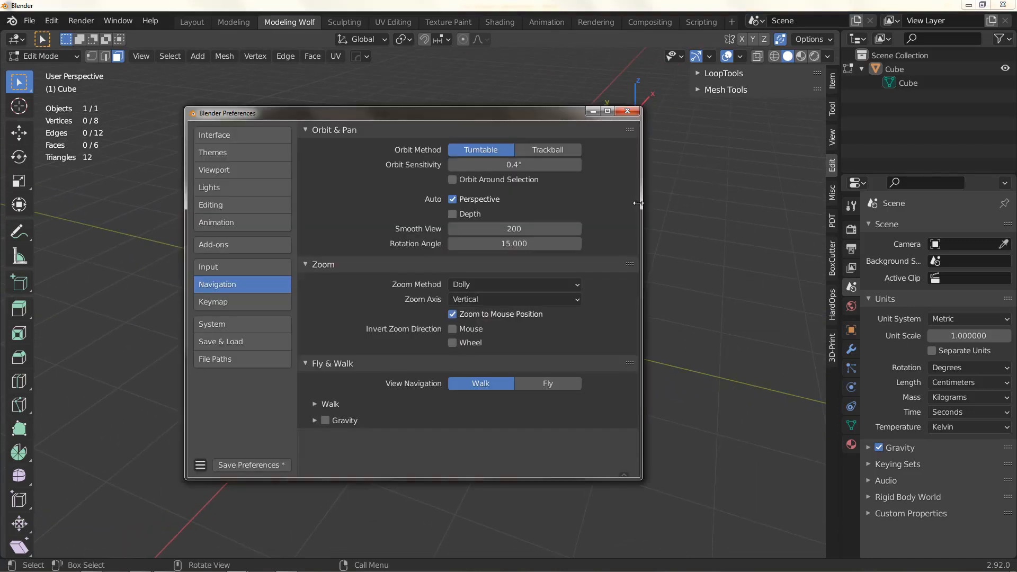
{"action": "left_click", "coordinate": [758, 258]}
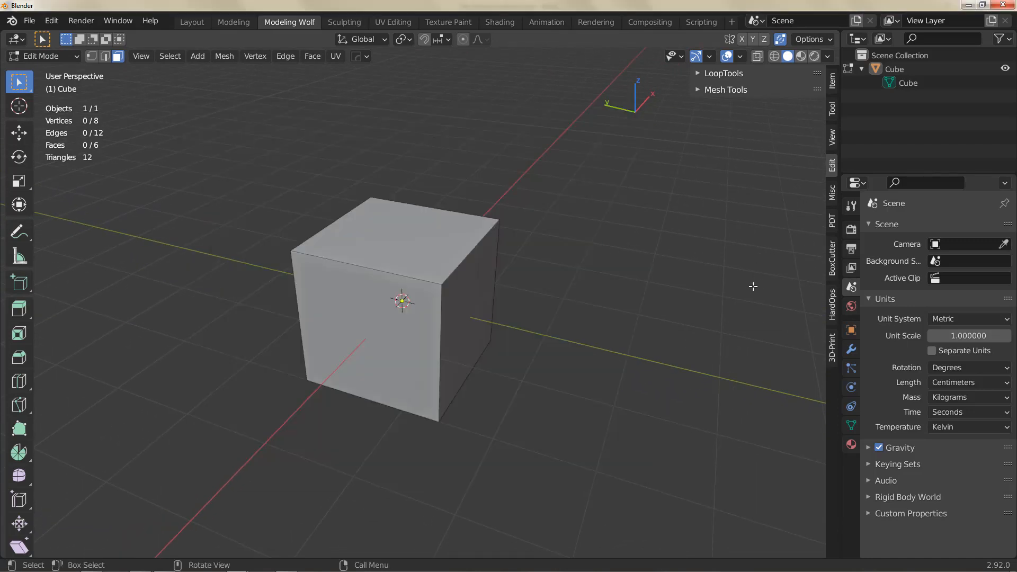
{"action": "mouse_move", "coordinate": [772, 272]}
{"action": "middle_mouse_down"}
{"action": "mouse_move", "coordinate": [63, 264]}
{"action": "mouse_move", "coordinate": [834, 274]}
{"action": "mouse_move", "coordinate": [770, 243]}
{"action": "mouse_move", "coordinate": [811, 268]}
{"action": "mouse_move", "coordinate": [40, 268]}
{"action": "mouse_move", "coordinate": [787, 265]}
{"action": "mouse_move", "coordinate": [776, 256]}
{"action": "middle_mouse_up"}
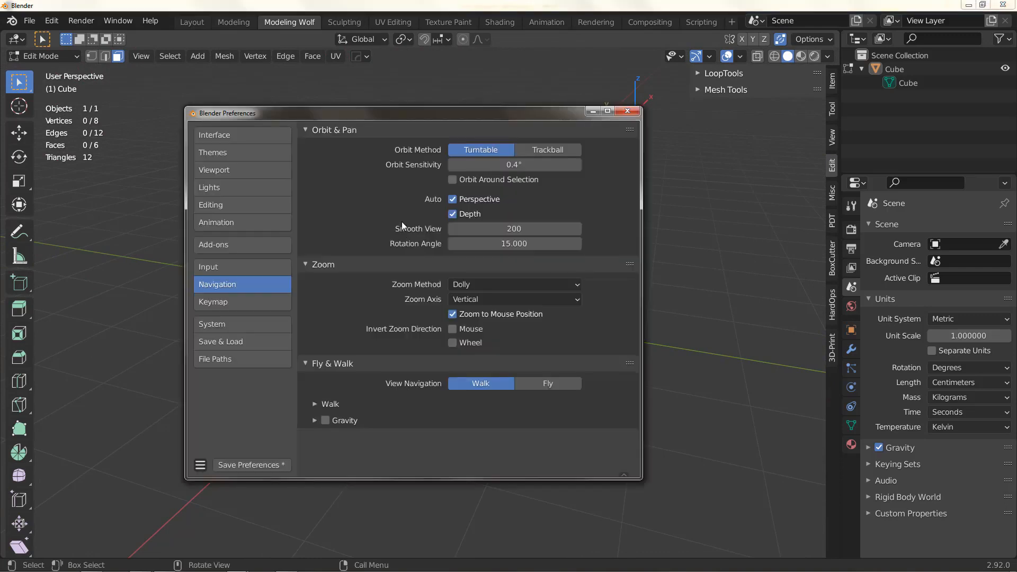
Step: Turn off the Auto Depth option in the Navigation preferences and test orbiting around the cube
{"action": "left_click", "coordinate": [453, 214]}
{"action": "left_click", "coordinate": [789, 282]}
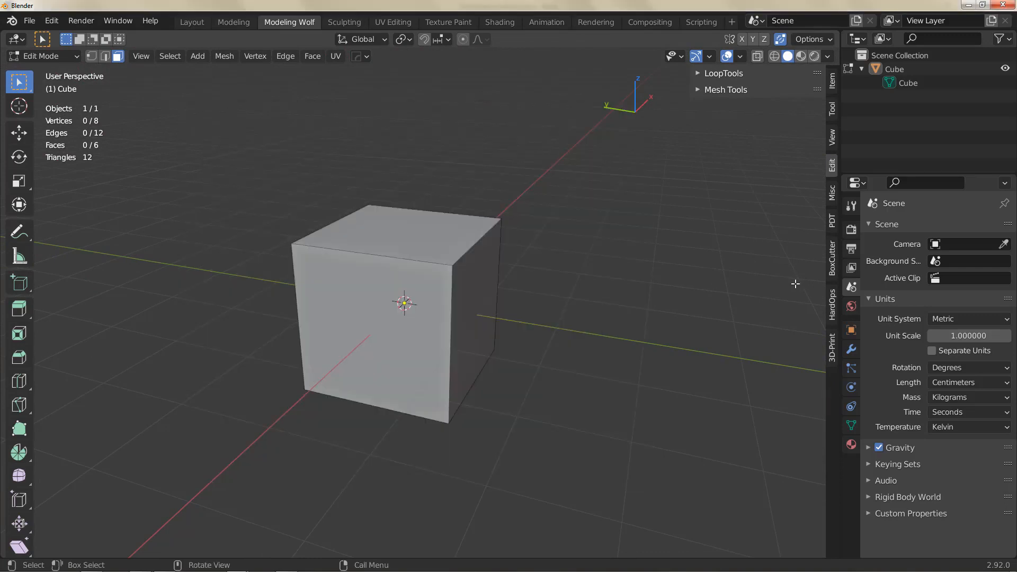
{"action": "mouse_move", "coordinate": [793, 283]}
{"action": "left_mouse_down", "text": "alt"}
{"action": "mouse_move", "coordinate": [802, 284]}
{"action": "mouse_move", "coordinate": [61, 295]}
{"action": "mouse_move", "coordinate": [821, 290]}
{"action": "mouse_move", "coordinate": [36, 275]}
{"action": "mouse_move", "coordinate": [794, 290]}
{"action": "left_mouse_up", "text": "alt"}
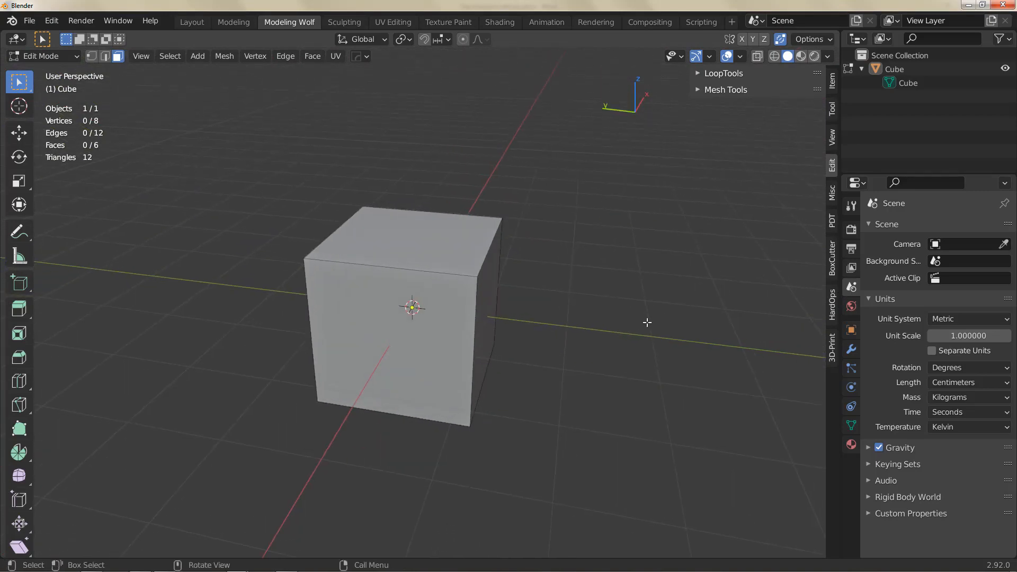
Step: Try Orbit Around Selection by orbiting around a selected upper corner vertex of the cube, and turn the option off again
{"action": "key", "text": "alt+Tab"}
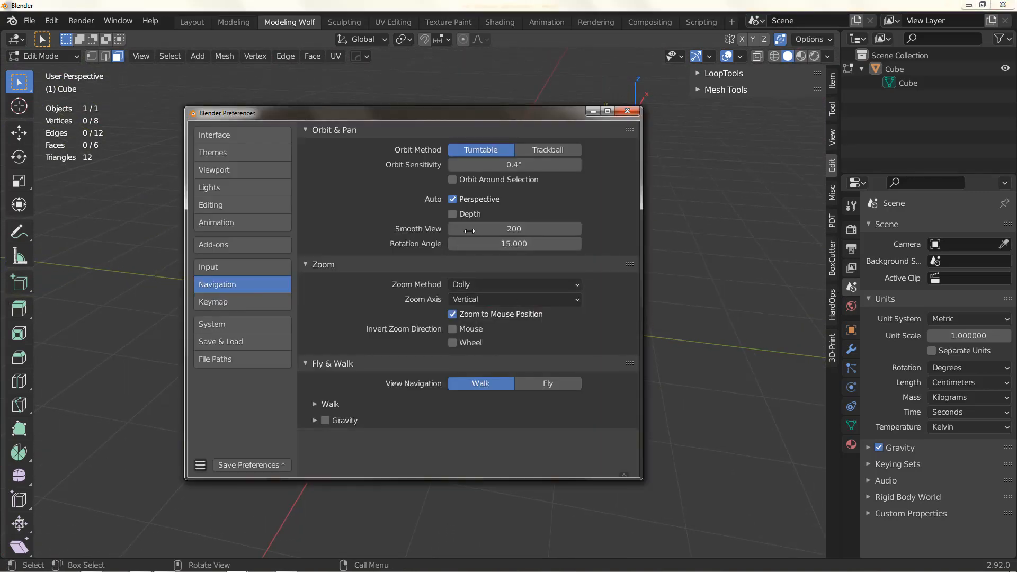
{"action": "left_click", "coordinate": [453, 181]}
{"action": "left_click", "coordinate": [708, 241]}
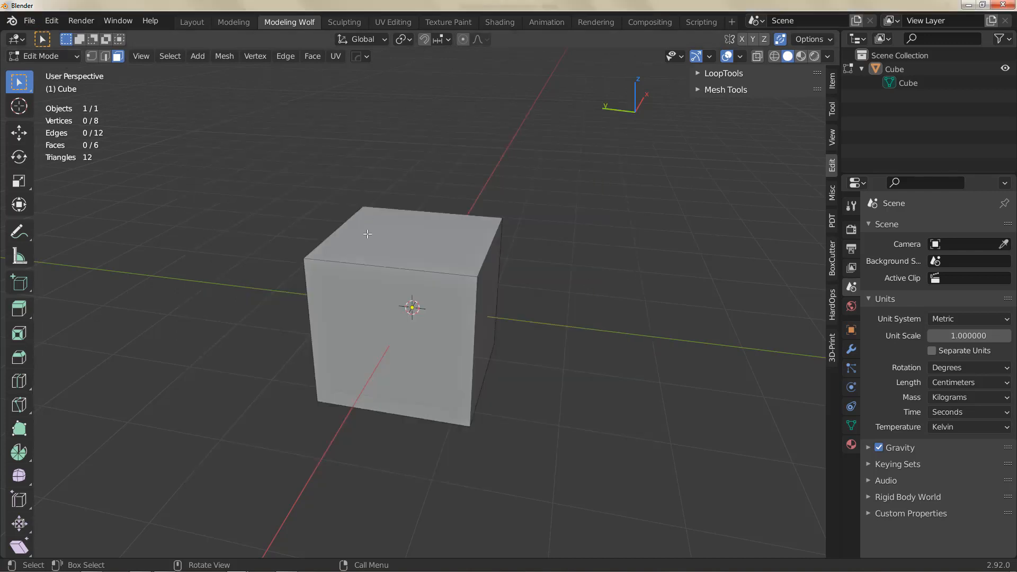
{"action": "left_click", "coordinate": [91, 56]}
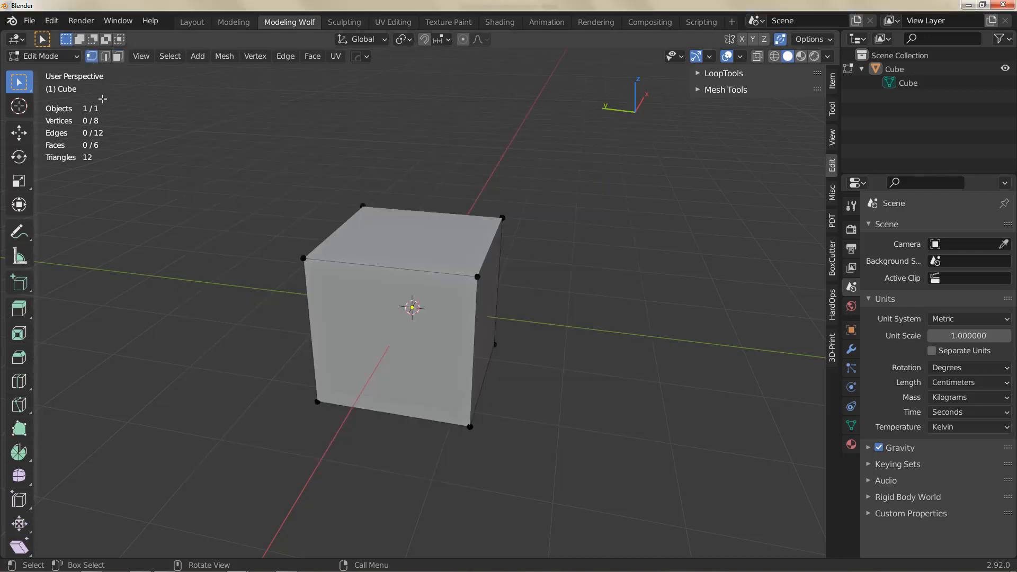
{"action": "left_click", "coordinate": [476, 277]}
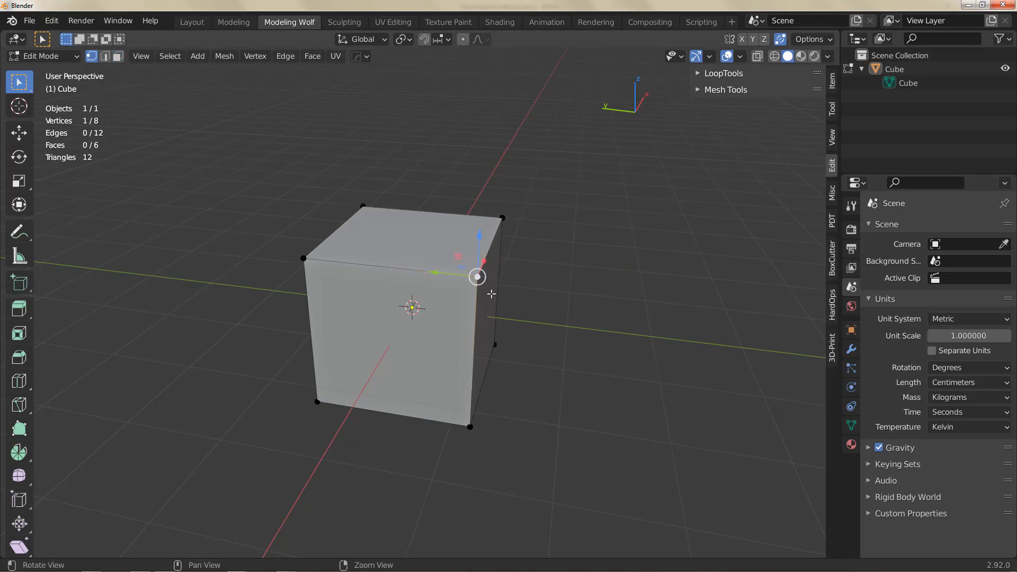
{"action": "mouse_move", "coordinate": [509, 304]}
{"action": "middle_mouse_down"}
{"action": "mouse_move", "coordinate": [675, 292]}
{"action": "mouse_move", "coordinate": [526, 302]}
{"action": "mouse_move", "coordinate": [609, 309]}
{"action": "mouse_move", "coordinate": [477, 336]}
{"action": "mouse_move", "coordinate": [602, 300]}
{"action": "mouse_move", "coordinate": [524, 320]}
{"action": "mouse_move", "coordinate": [504, 309]}
{"action": "mouse_move", "coordinate": [519, 284]}
{"action": "mouse_move", "coordinate": [492, 296]}
{"action": "middle_mouse_up"}
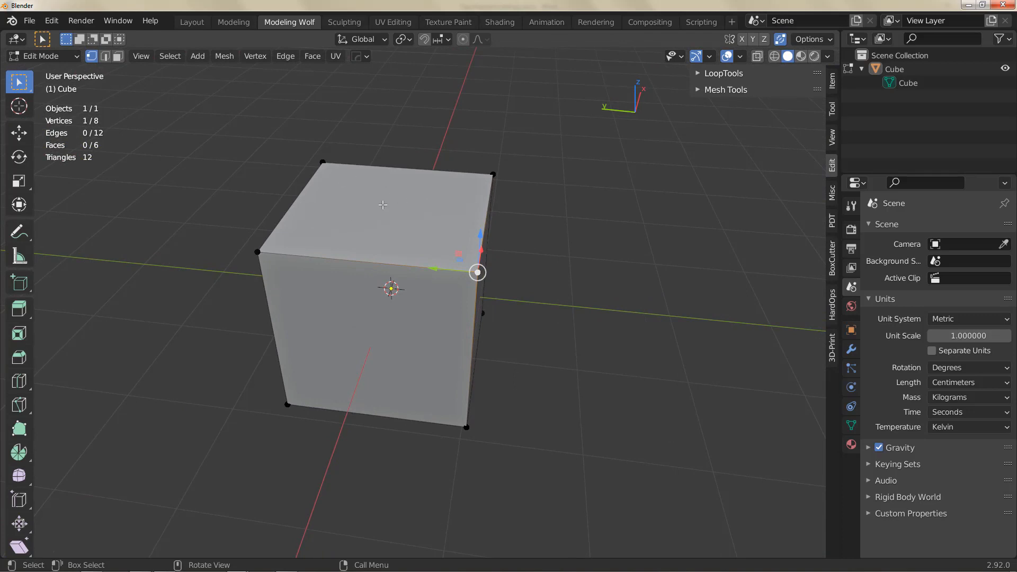
{"action": "middle_click_drag", "start_coordinate": [383, 205], "coordinate": [456, 274]}
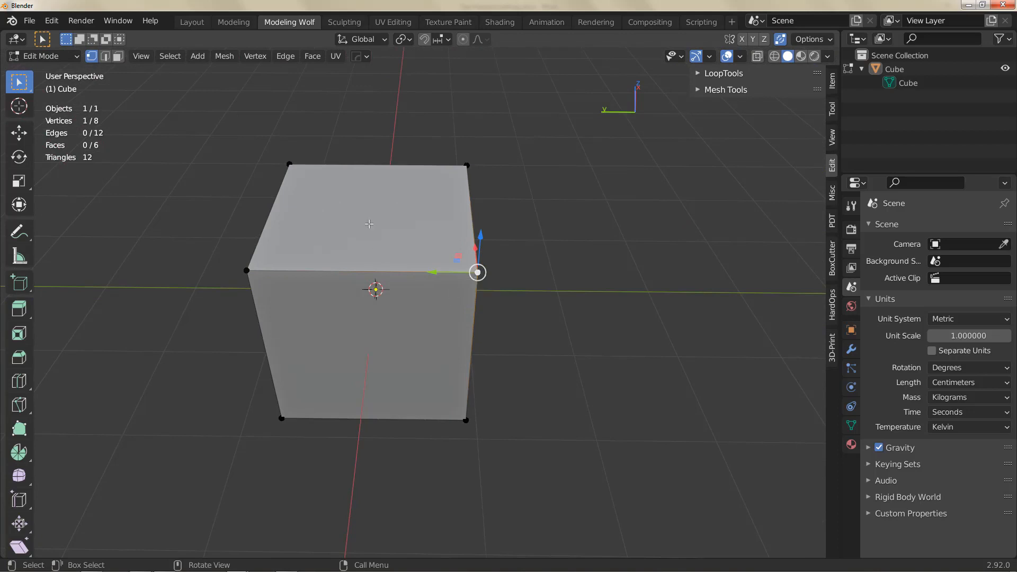
{"action": "mouse_move", "coordinate": [416, 281]}
{"action": "middle_mouse_down"}
{"action": "mouse_move", "coordinate": [383, 265]}
{"action": "mouse_move", "coordinate": [414, 263]}
{"action": "mouse_move", "coordinate": [425, 295]}
{"action": "middle_mouse_up"}
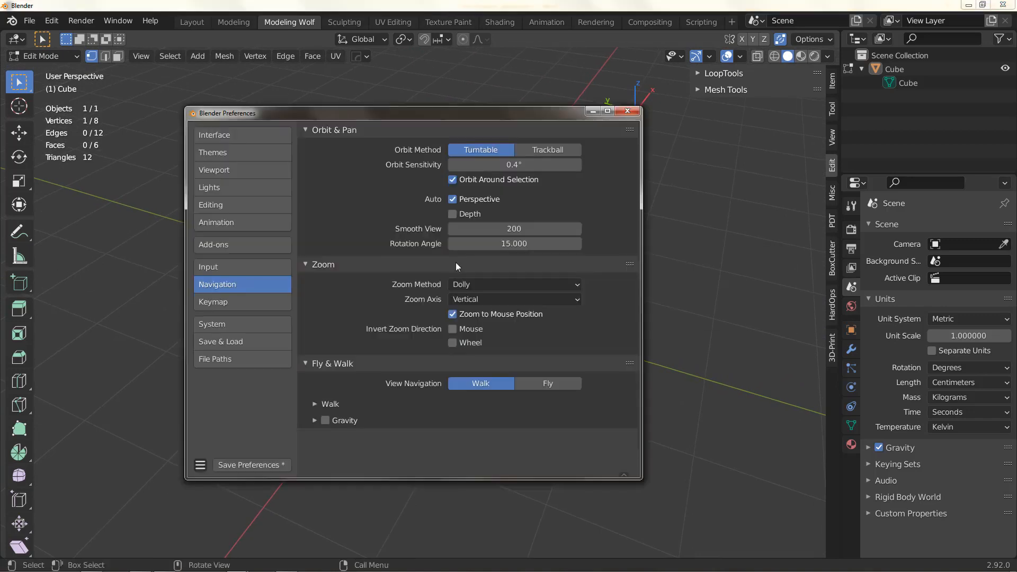
{"action": "left_click", "coordinate": [453, 180]}
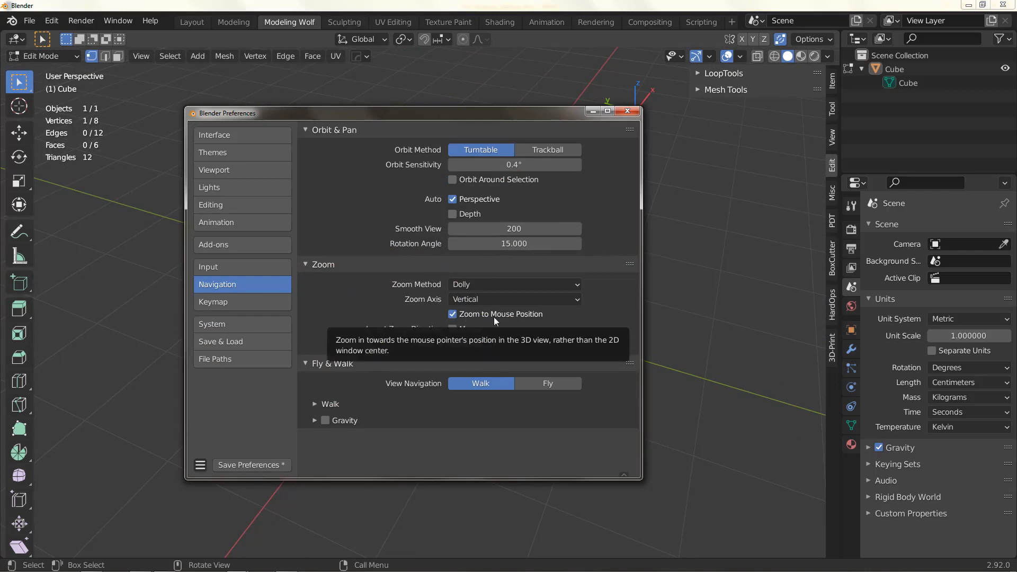
Step: Return the cube to Object Mode and test Zoom to Mouse Position at its corners
{"action": "left_click", "coordinate": [660, 311]}
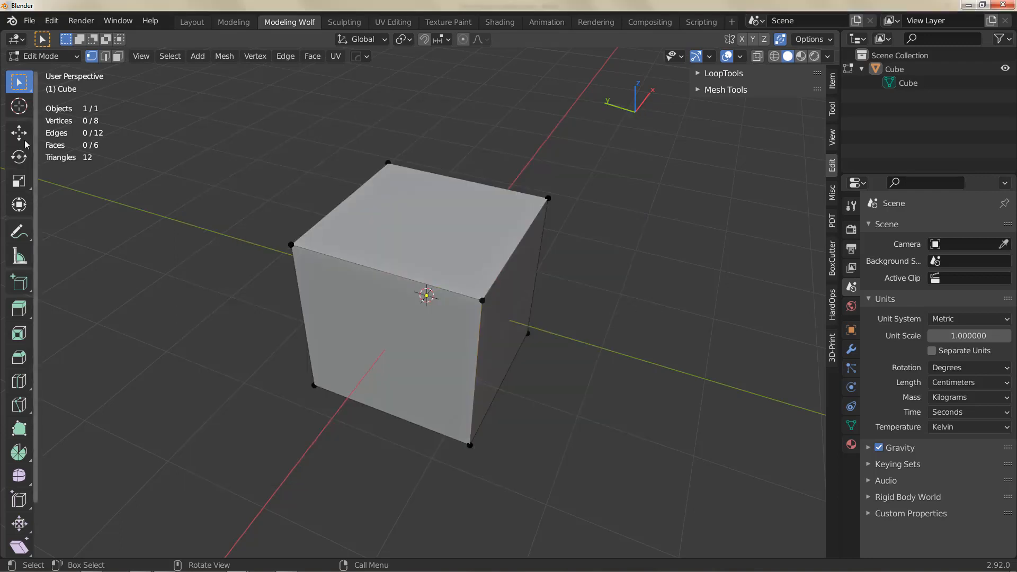
{"action": "left_click", "coordinate": [42, 56]}
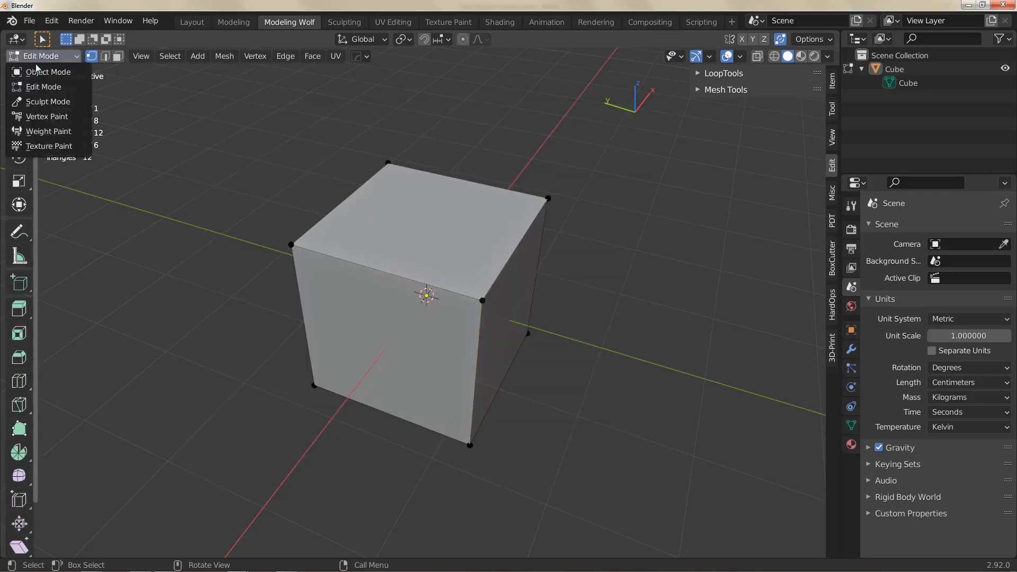
{"action": "left_click", "coordinate": [38, 71]}
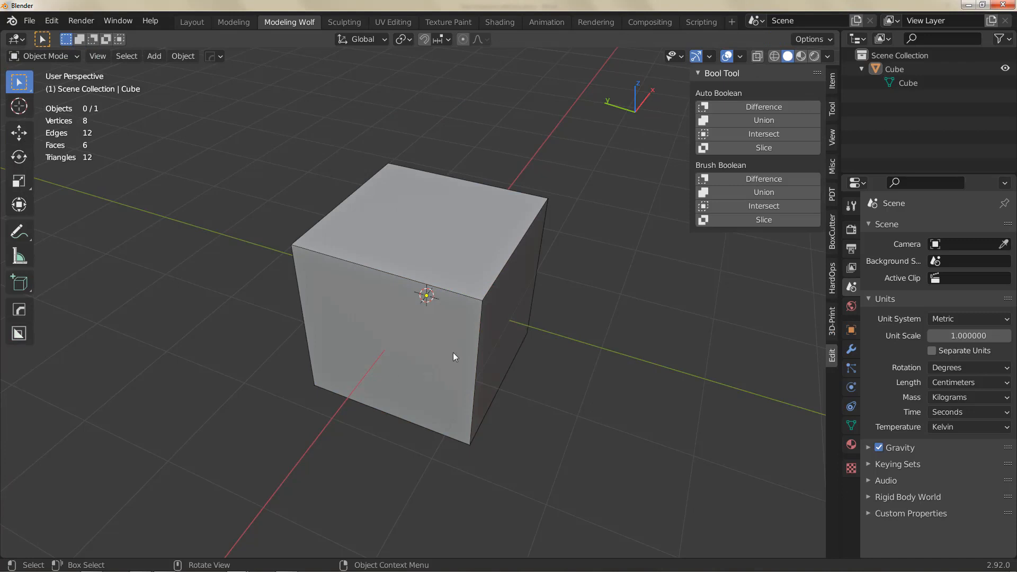
{"action": "middle_click_drag", "start_coordinate": [453, 352], "coordinate": [394, 370], "text": "shift"}
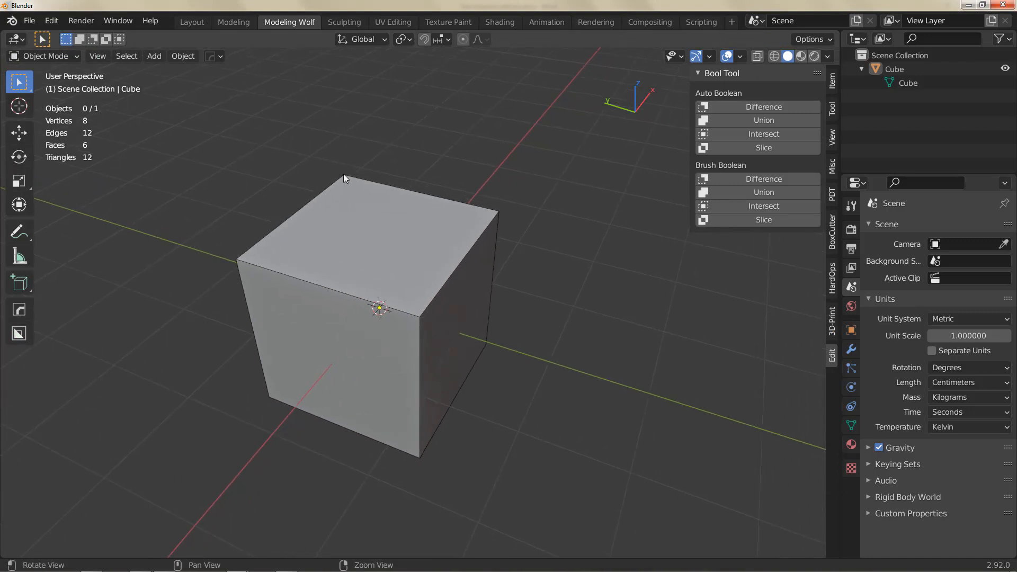
{"action": "middle_click_drag", "start_coordinate": [344, 173], "coordinate": [400, 208], "text": "ctrl"}
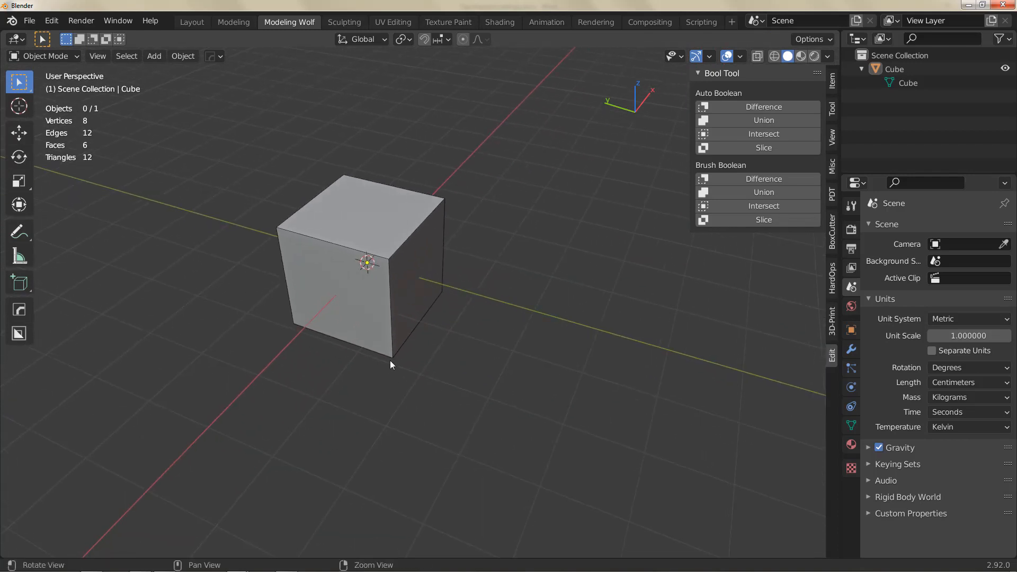
{"action": "middle_click_drag", "start_coordinate": [393, 358], "coordinate": [442, 333], "text": "ctrl"}
Step: Open the Keymap preferences and search the shortcuts by key-binding for "f2"
{"action": "key", "text": "ctrl+comma"}
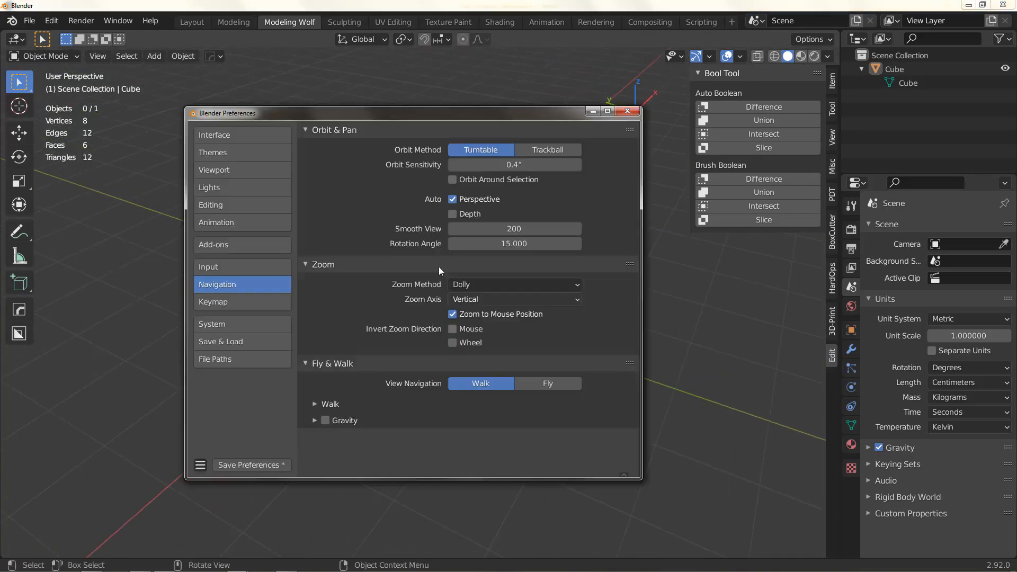
{"action": "left_click", "coordinate": [252, 303]}
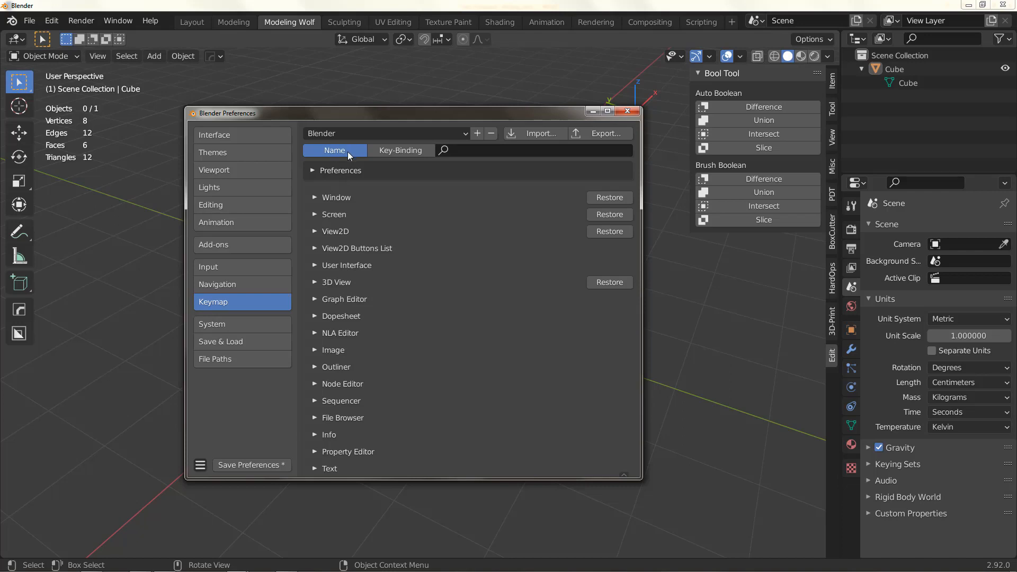
{"action": "left_click", "coordinate": [401, 151]}
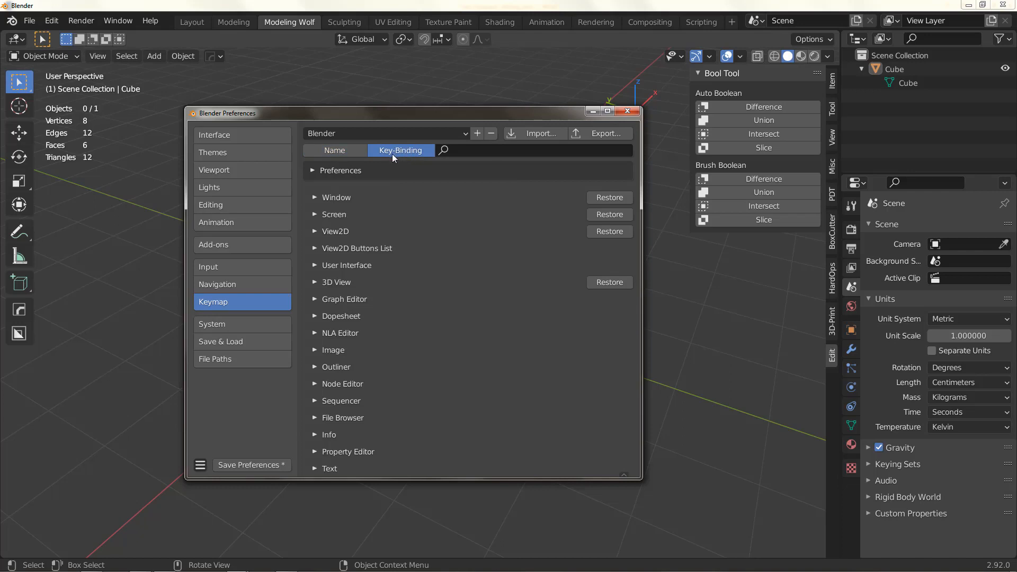
{"action": "left_click", "coordinate": [454, 152]}
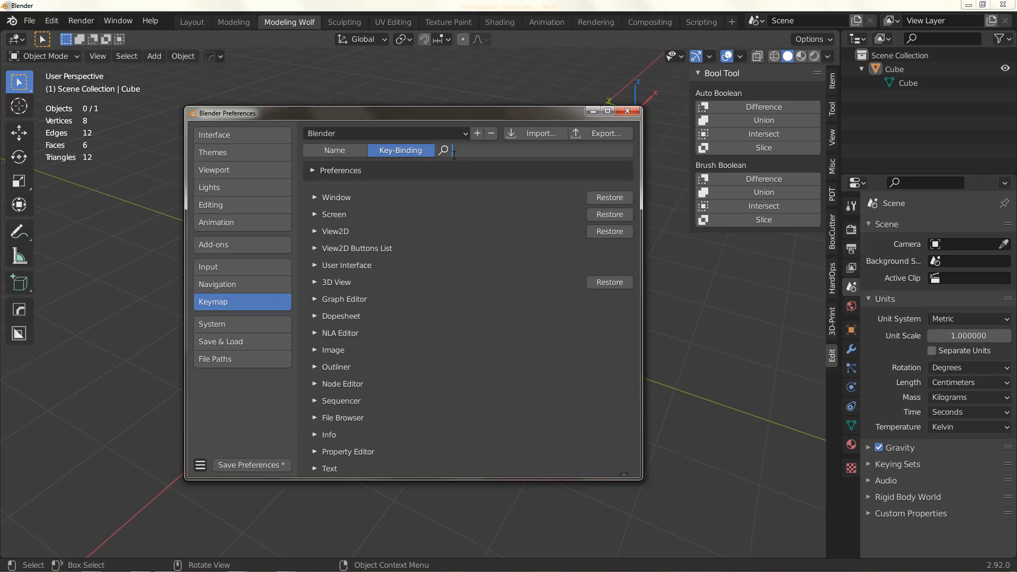
{"action": "type", "text": "f2"}
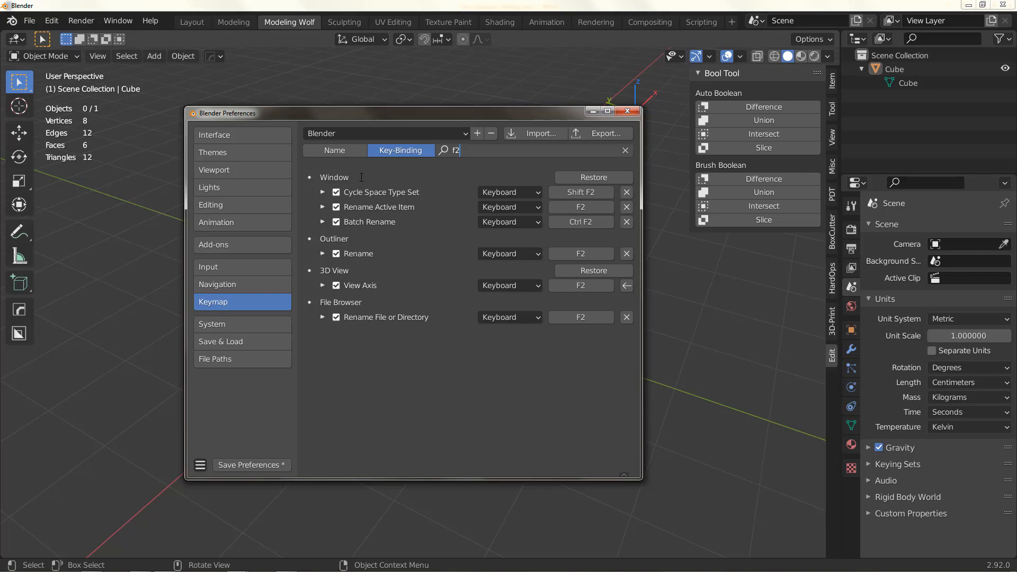
Step: Search the keymap by name for "view", examine the entries down to the 3D View section, and leave the preferences
{"action": "left_click", "coordinate": [341, 150]}
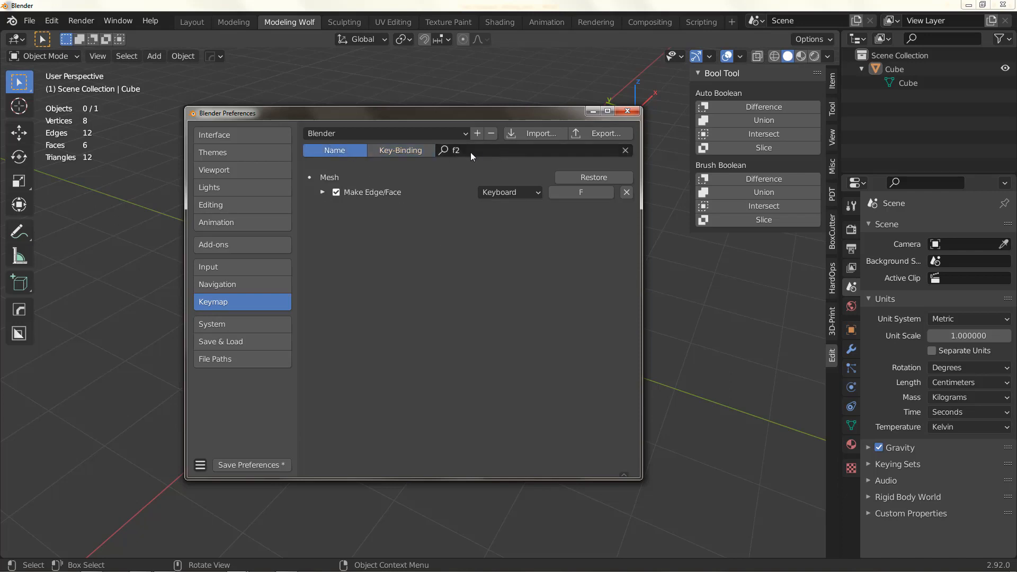
{"action": "left_click", "coordinate": [437, 149]}
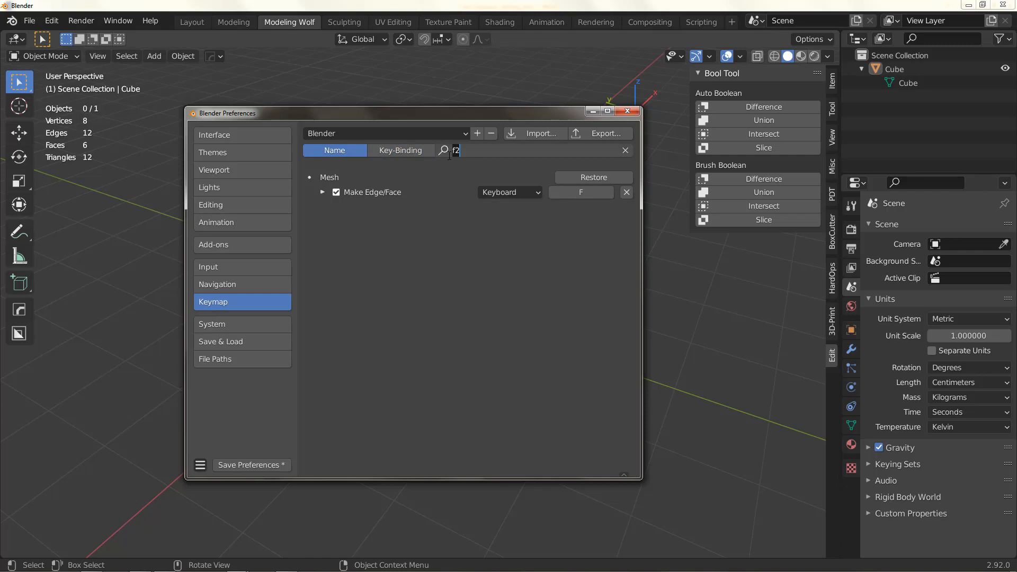
{"action": "type", "text": "view"}
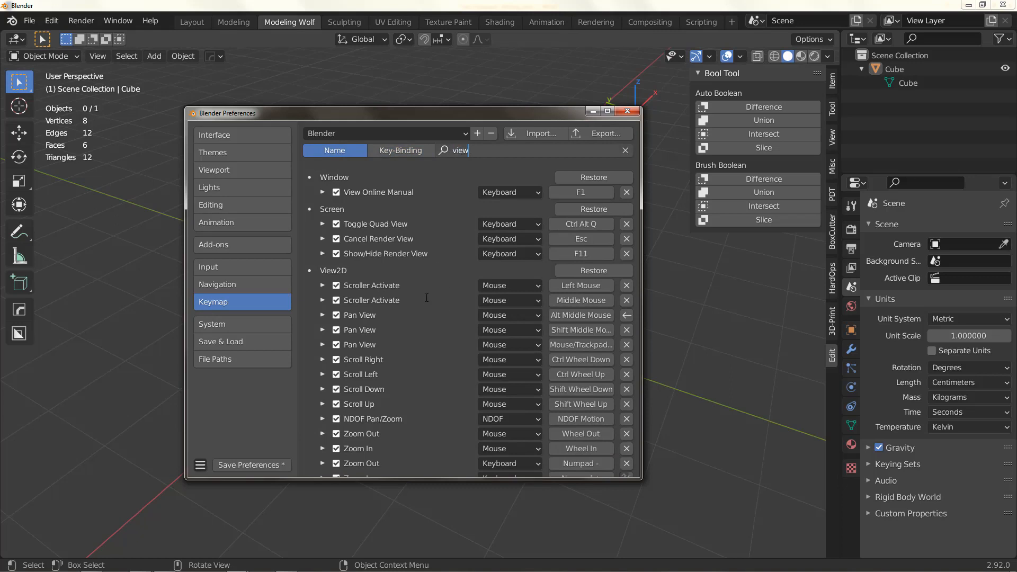
{"action": "scroll", "coordinate": [425, 306], "scroll_direction": "down", "scroll_amount": 10}
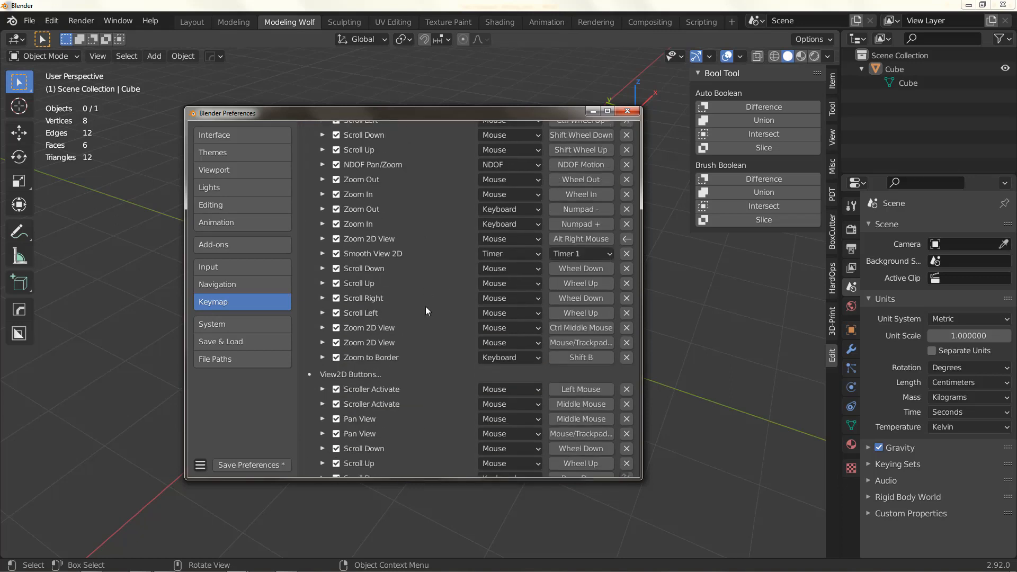
{"action": "scroll", "coordinate": [425, 306], "scroll_direction": "down", "scroll_amount": 9}
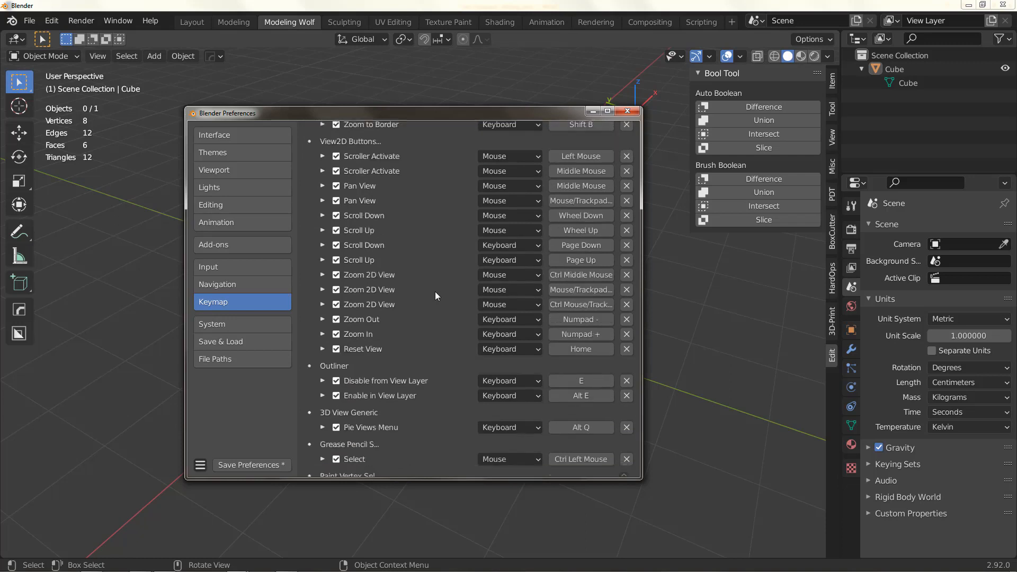
{"action": "scroll", "coordinate": [435, 297], "scroll_direction": "down", "scroll_amount": 11}
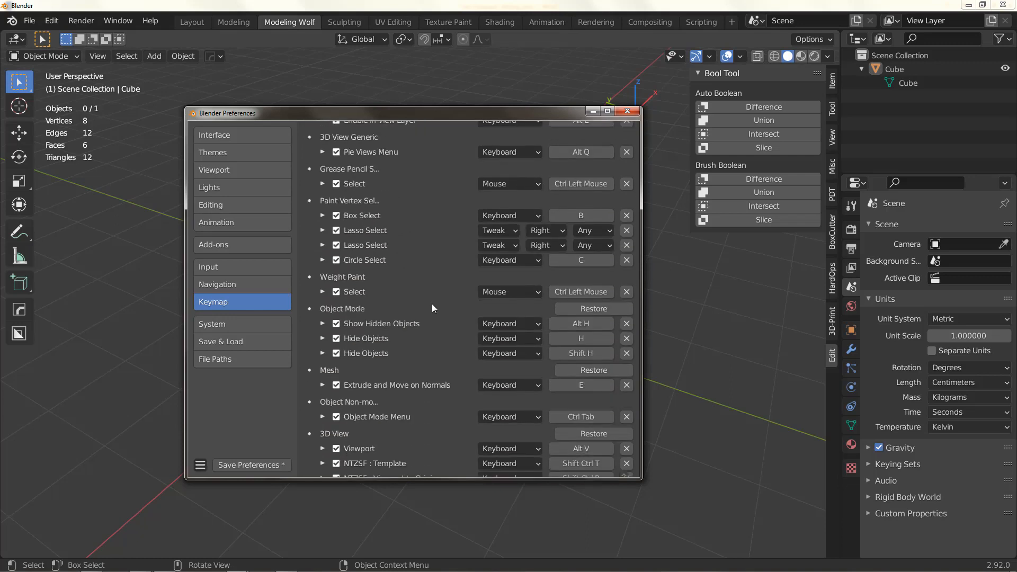
{"action": "scroll", "coordinate": [431, 304], "scroll_direction": "down", "scroll_amount": 5}
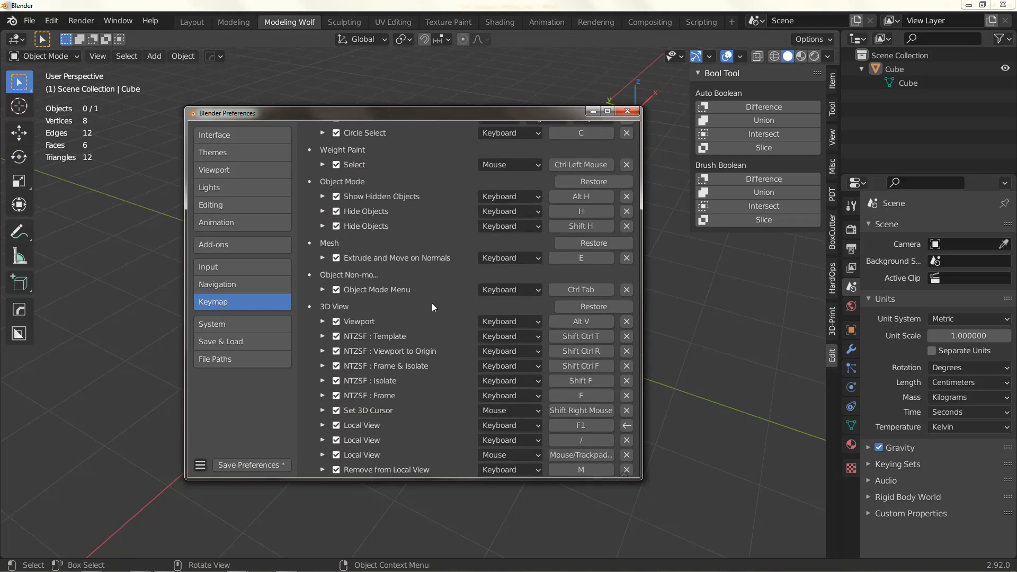
{"action": "scroll", "coordinate": [432, 305], "scroll_direction": "down", "scroll_amount": 4}
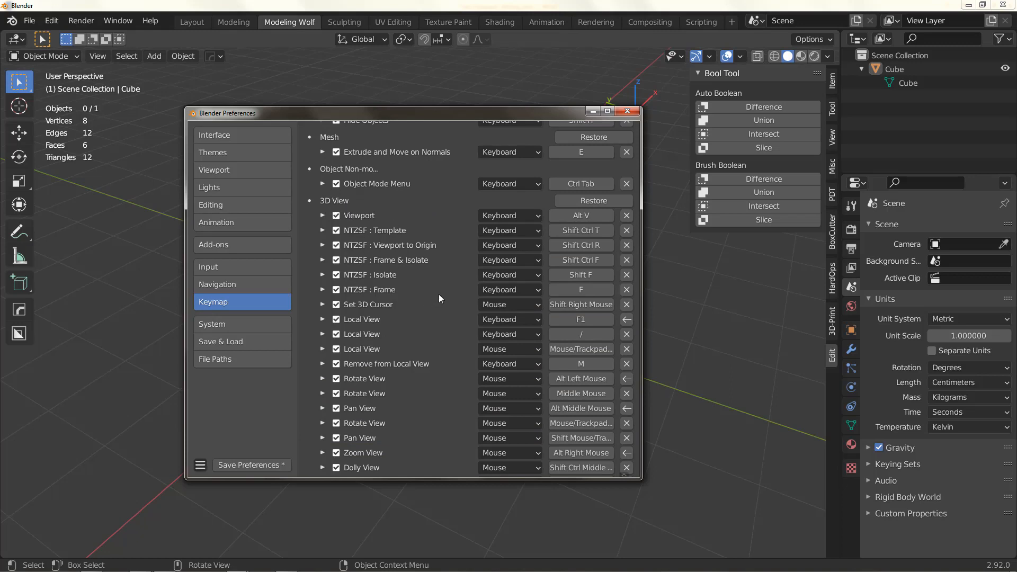
{"action": "scroll", "coordinate": [439, 297], "scroll_direction": "down", "scroll_amount": 2}
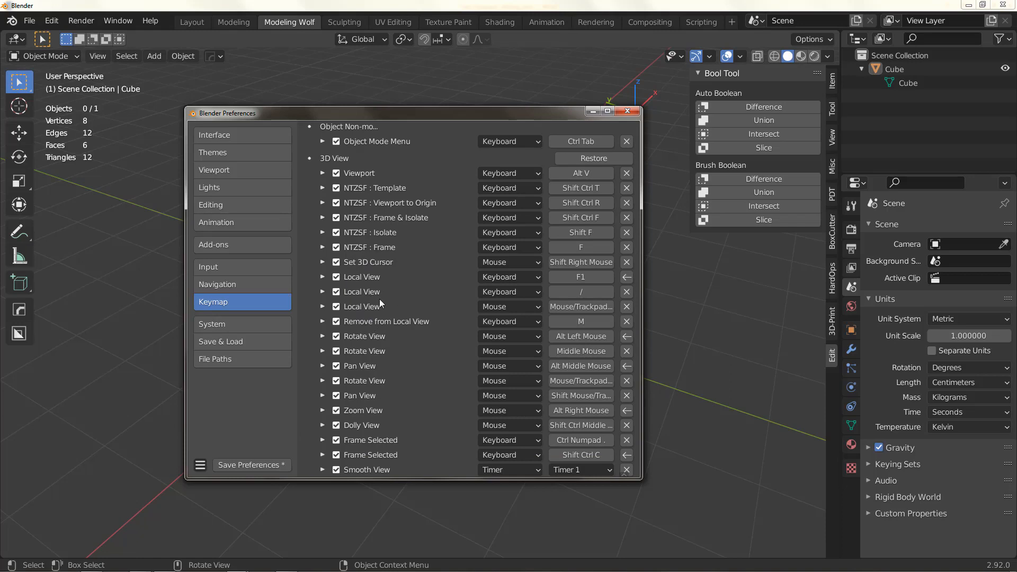
{"action": "left_click", "coordinate": [142, 287]}
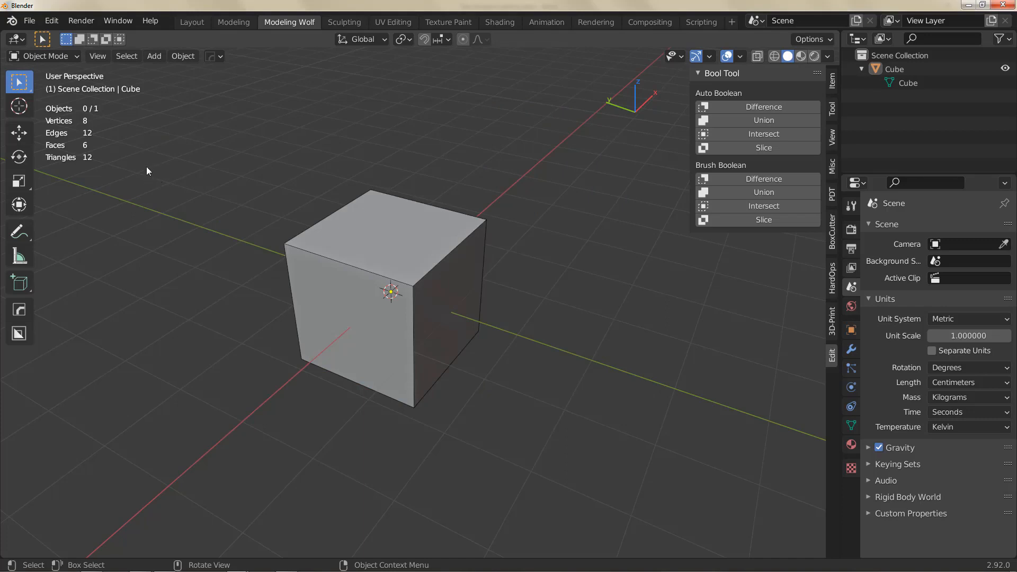
Step: Examine the shortcuts assigned to the preset viewpoints and the shortcut options available for the Top viewpoint
{"action": "left_click", "coordinate": [98, 57]}
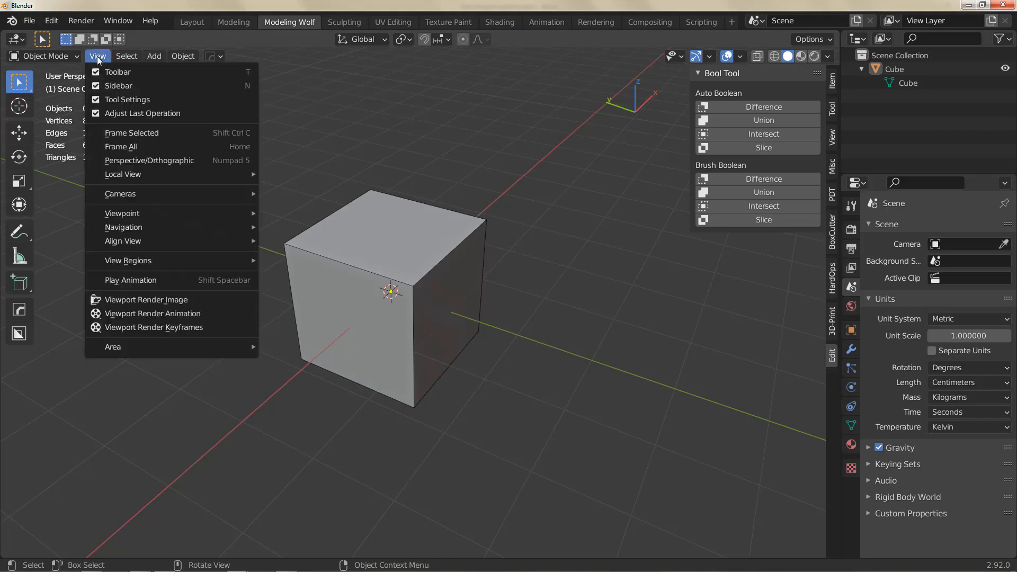
{"action": "mouse_move", "coordinate": [128, 212]}
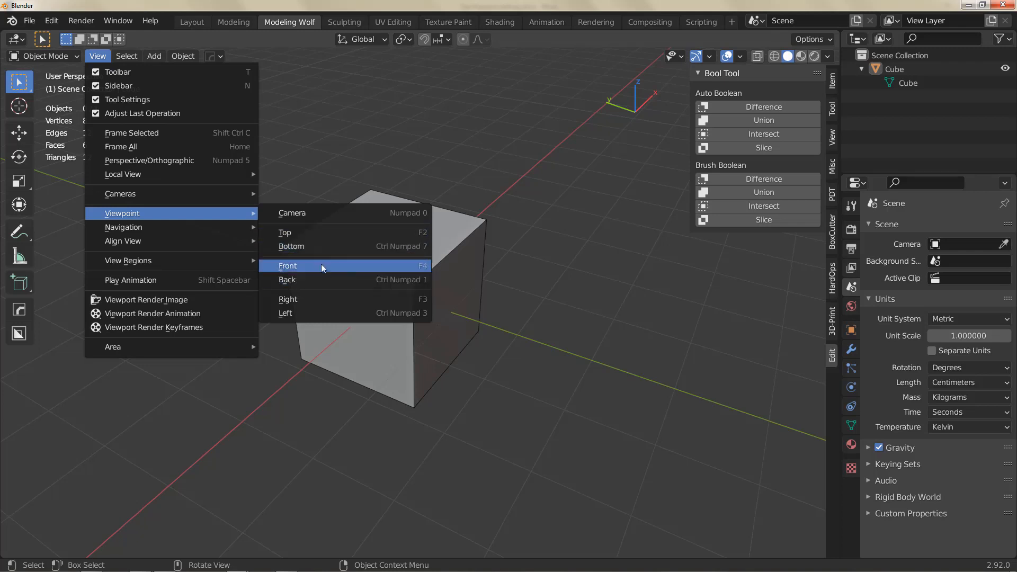
{"action": "right_click", "coordinate": [326, 232]}
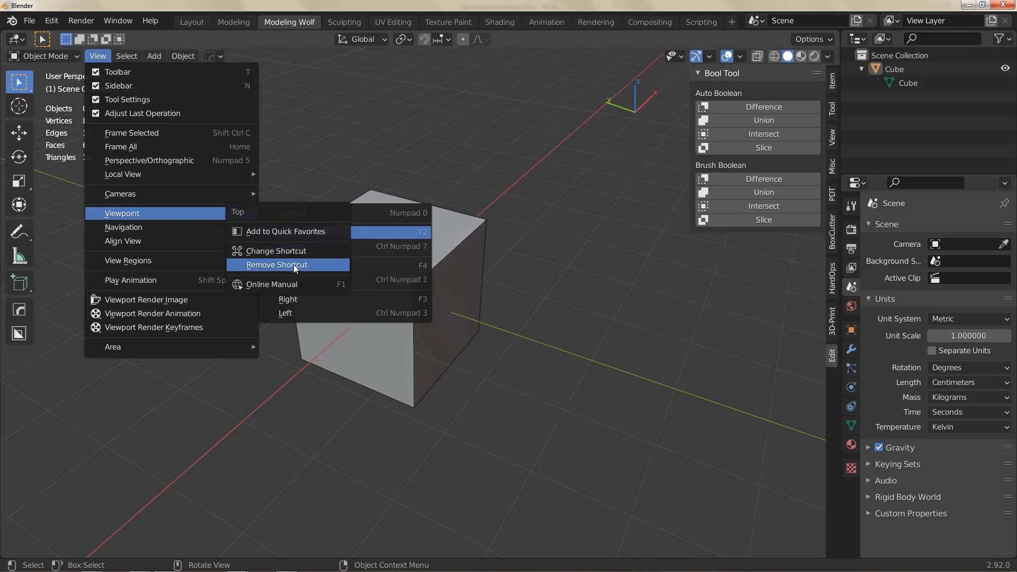
{"action": "key", "text": "Escape"}
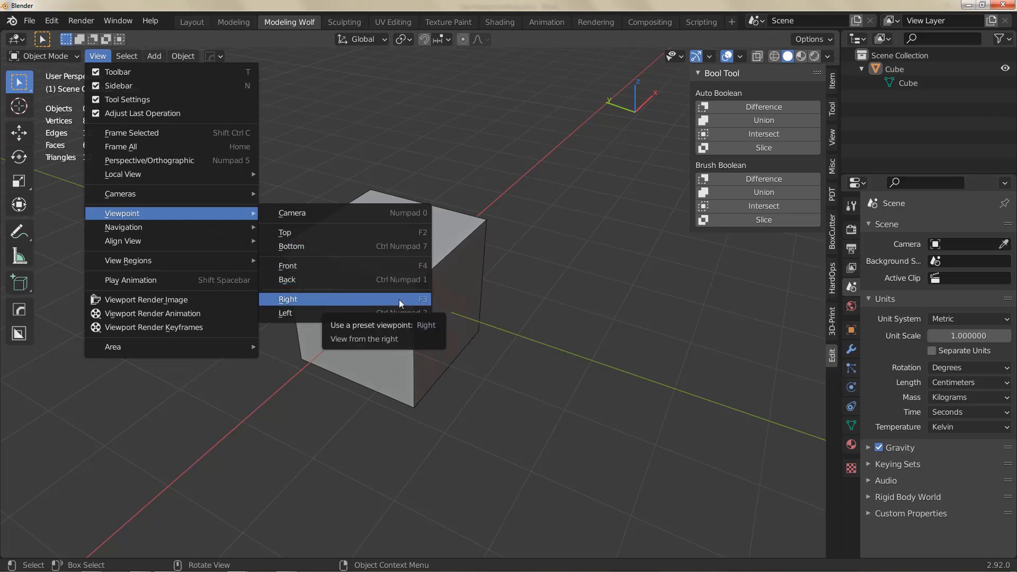
{"action": "key", "text": "Escape"}
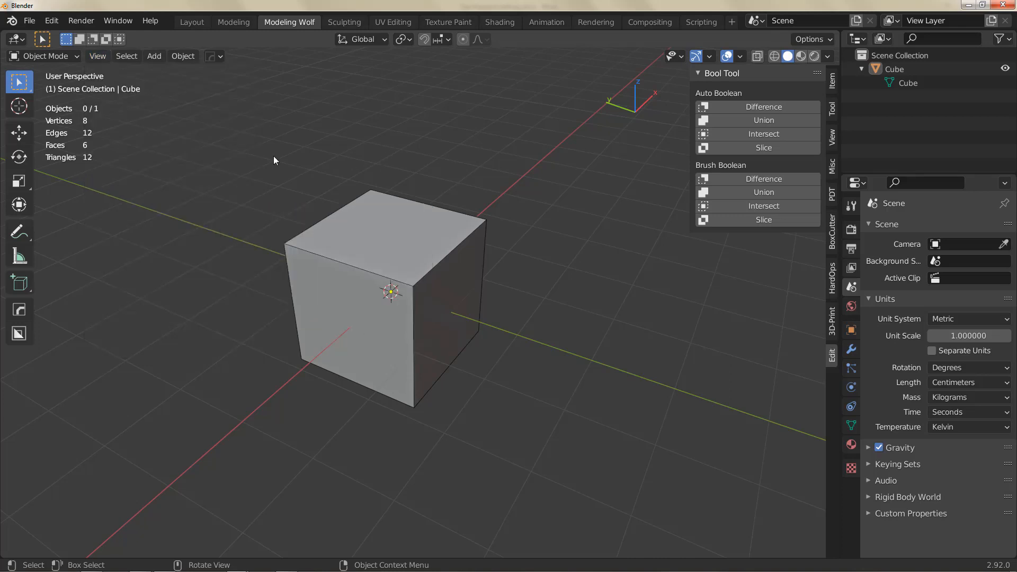
Step: Use Menu Search to look for "extrude" while in Object Mode, and close the search
{"action": "left_click", "coordinate": [52, 21]}
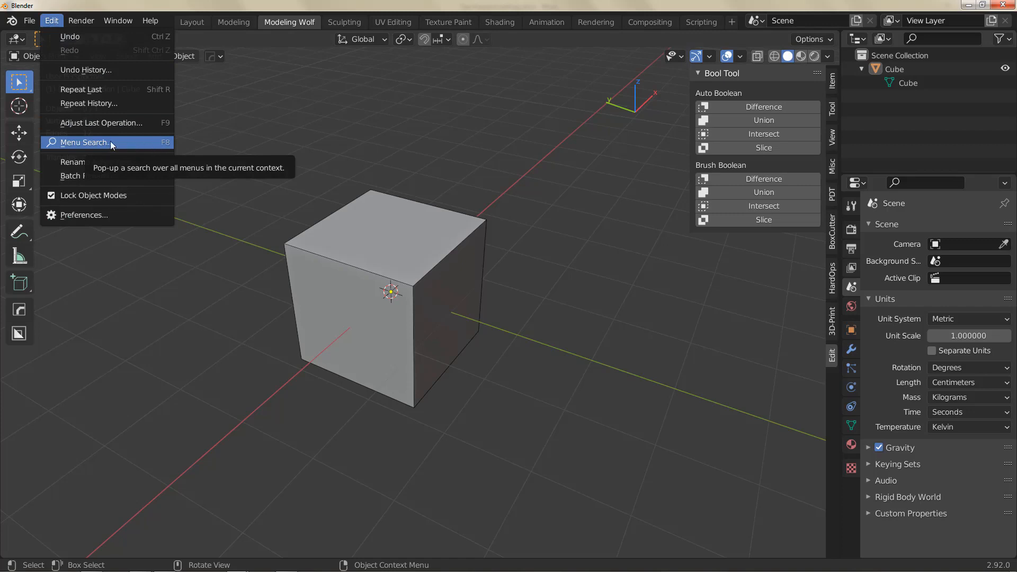
{"action": "left_click", "coordinate": [129, 142]}
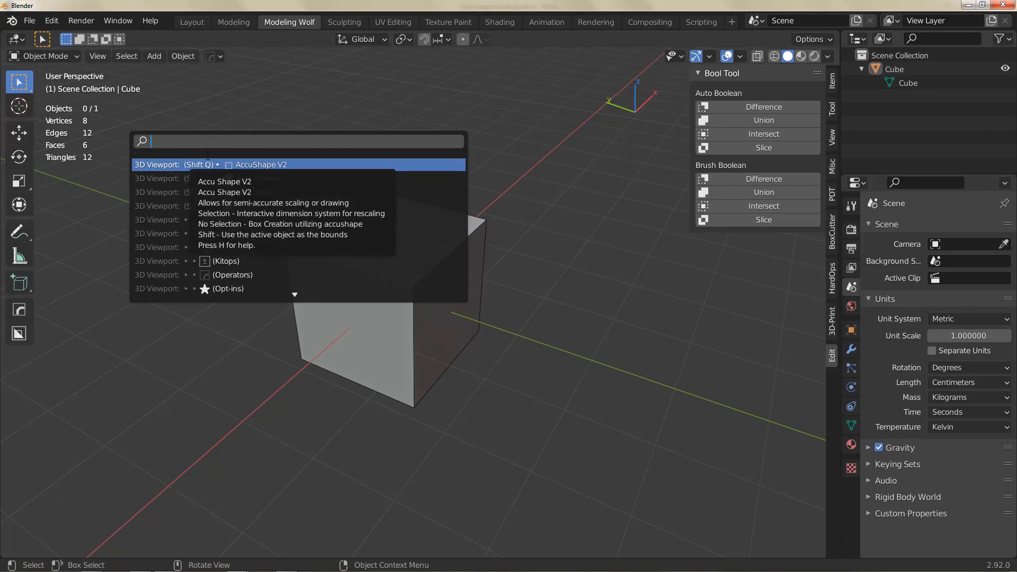
{"action": "type", "text": "extrude"}
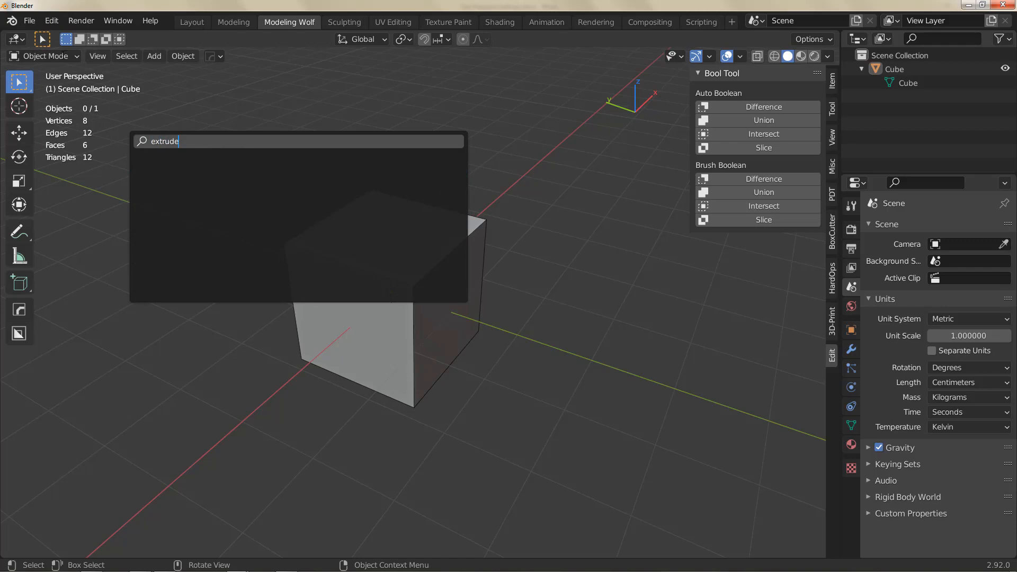
{"action": "key", "text": "Escape"}
Step: Switch the cube to Edit Mode and use Menu Search to look for "extrude" there
{"action": "left_click", "coordinate": [54, 55]}
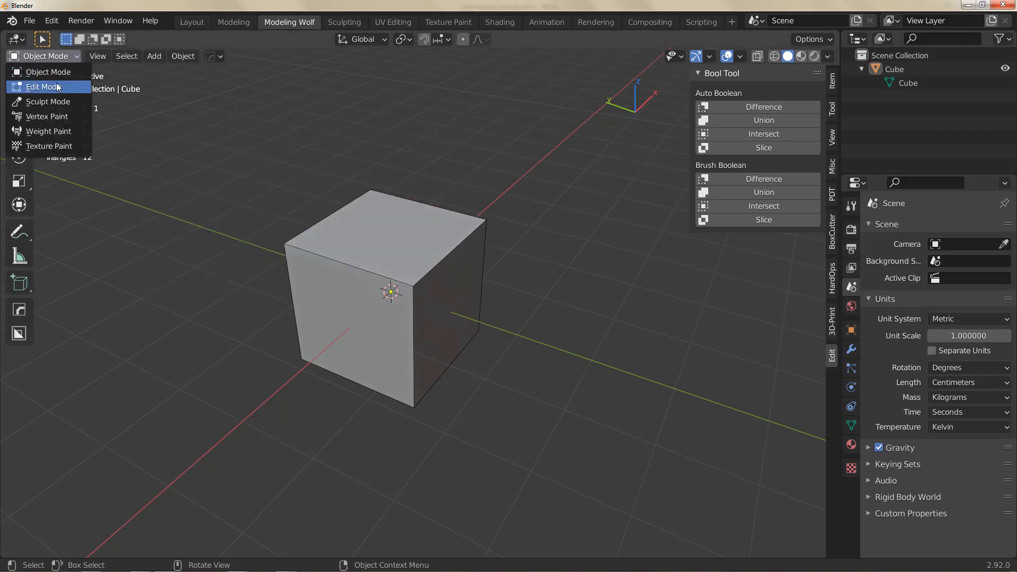
{"action": "left_click", "coordinate": [56, 85]}
{"action": "key", "text": "F3"}
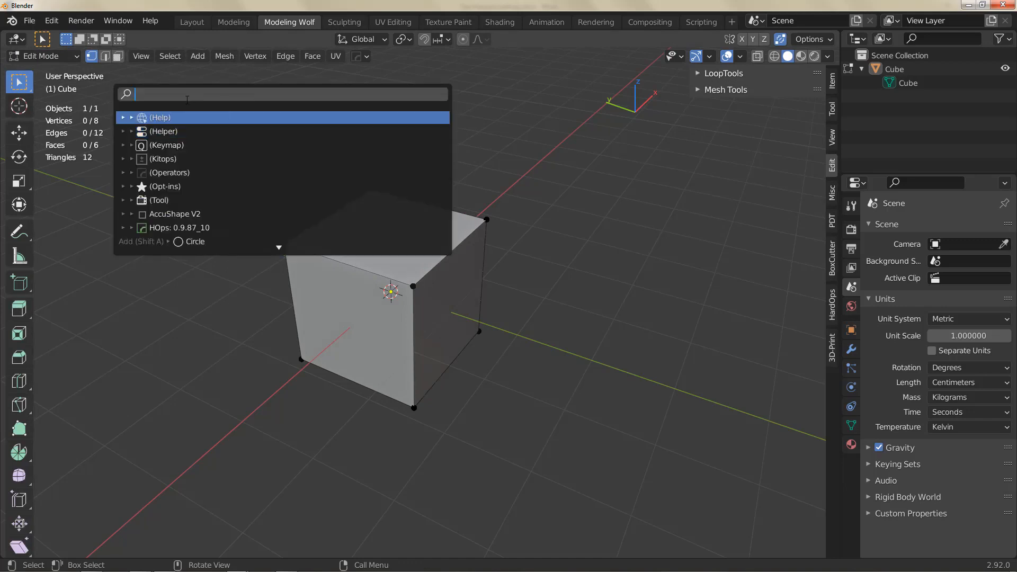
{"action": "type", "text": "ext"}
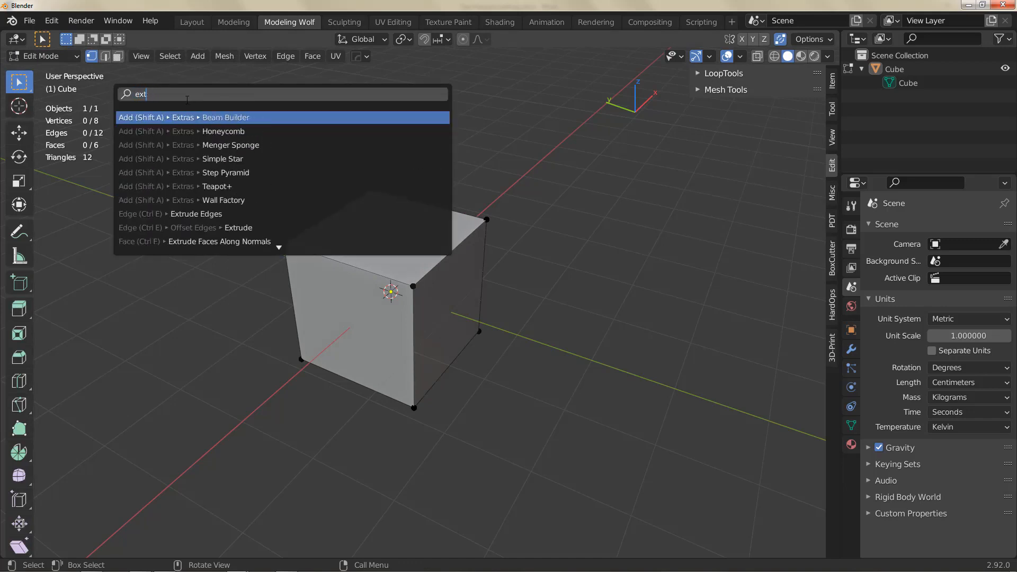
{"action": "type", "text": "rude"}
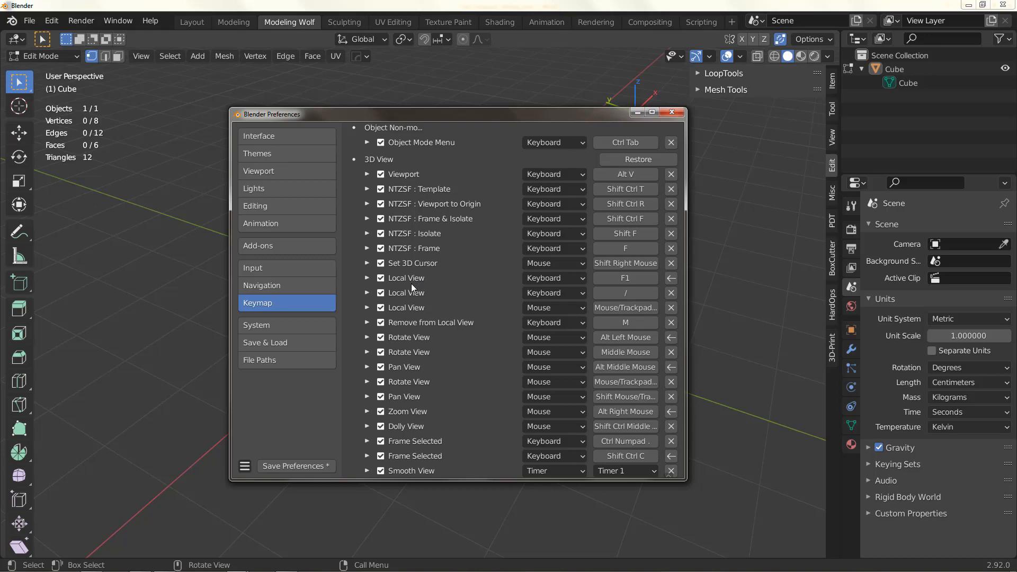
Step: In the System preferences, collapse the Cycles Render Devices section and reset Undo Steps to its default value
{"action": "left_click", "coordinate": [295, 322]}
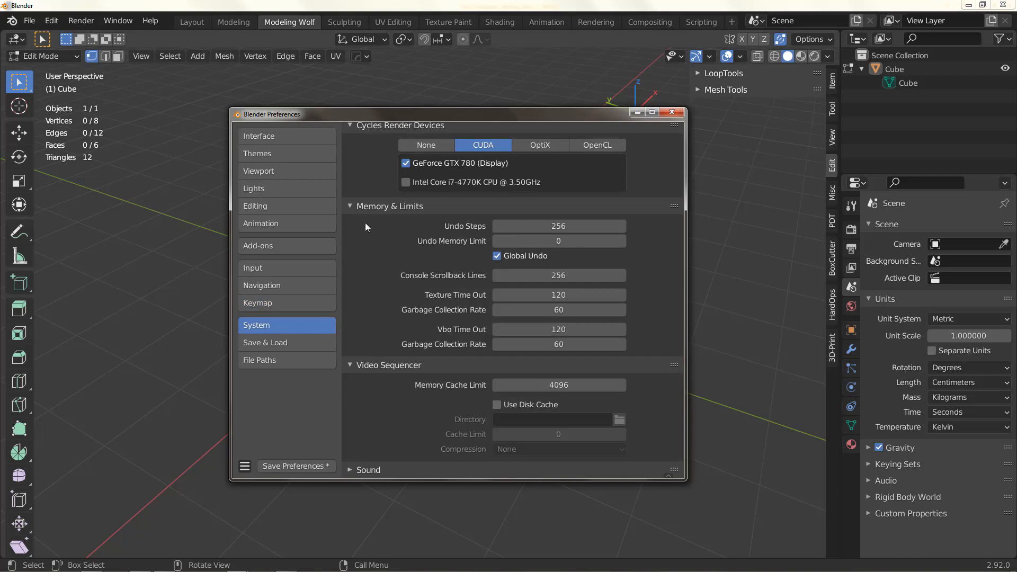
{"action": "left_click", "coordinate": [349, 126]}
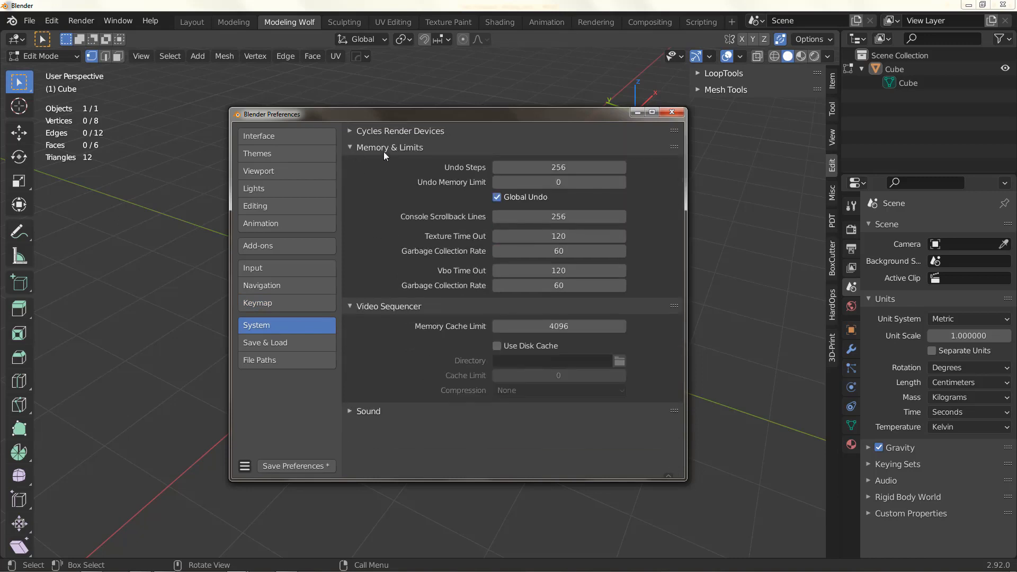
{"action": "right_click", "coordinate": [563, 167]}
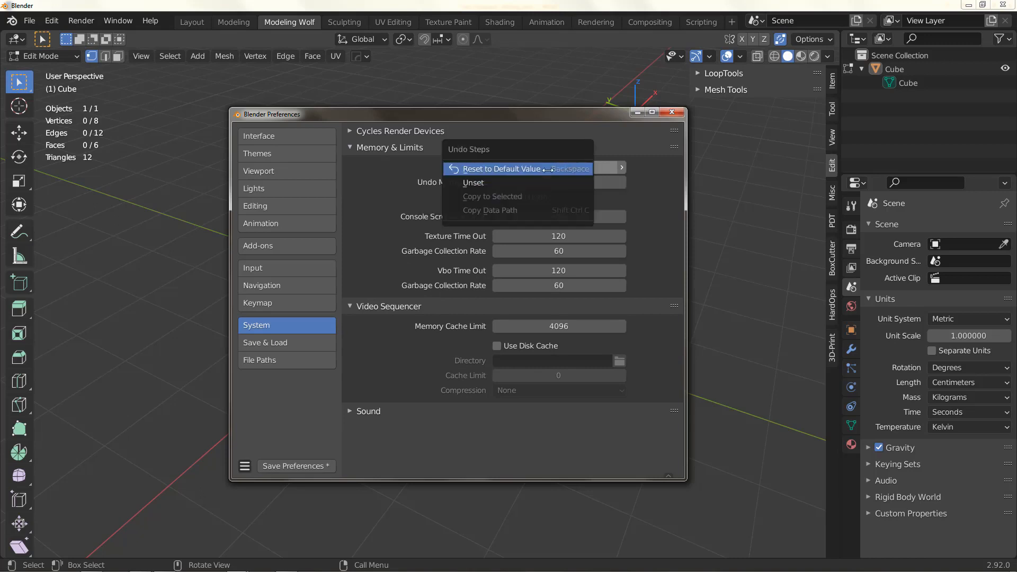
{"action": "left_click", "coordinate": [546, 173]}
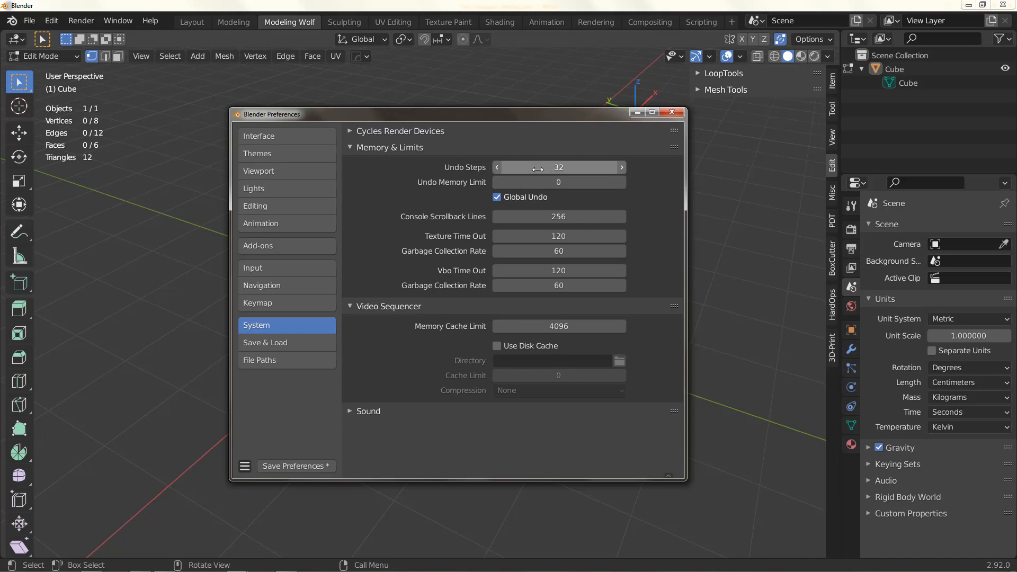
Step: Set the Undo Steps under Memory & Limits to 256
{"action": "double_click", "coordinate": [538, 169]}
{"action": "type", "text": "256"}
{"action": "key", "text": "Return"}
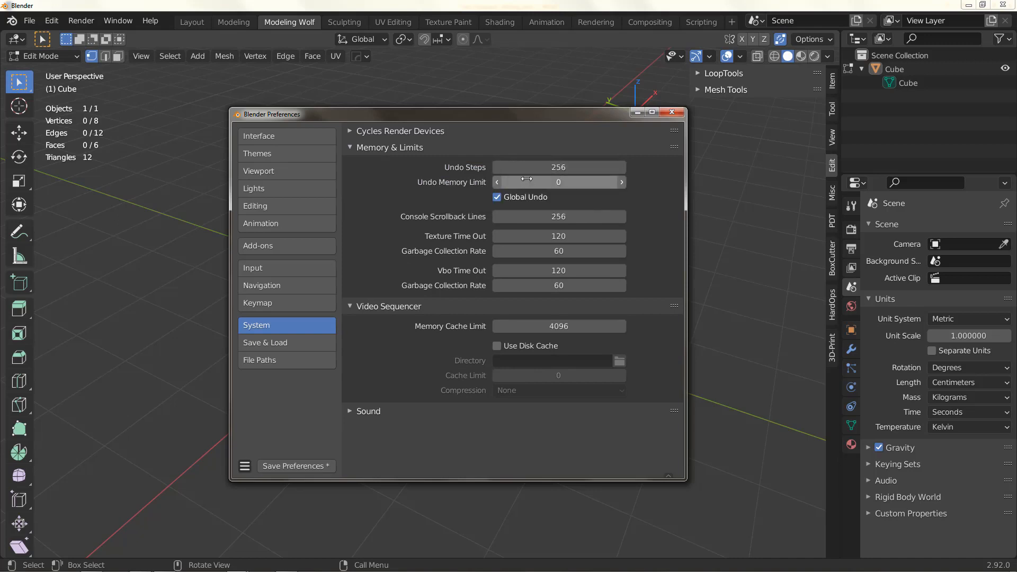